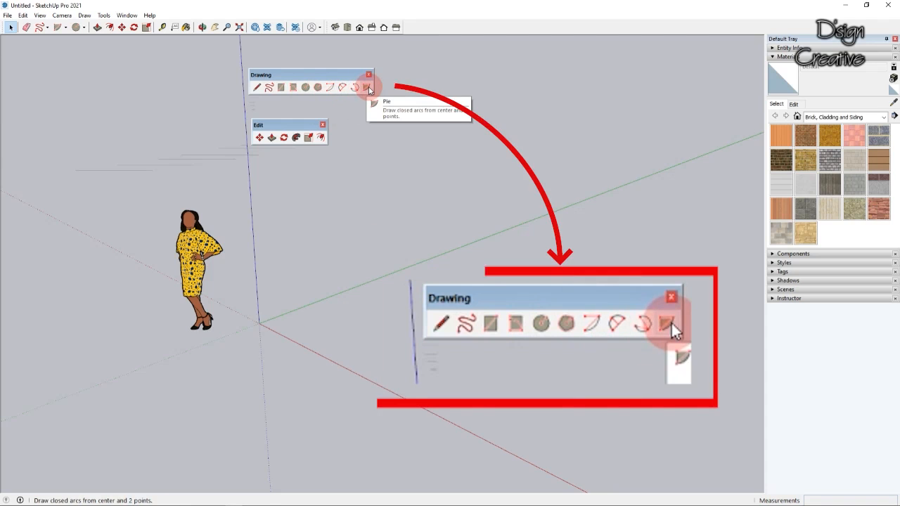
# - Dock the floating Edit and Drawing toolbars vertically along the side edge of the modeling window
pyautogui.moveTo(298, 125); pyautogui.dragTo(294, 122)
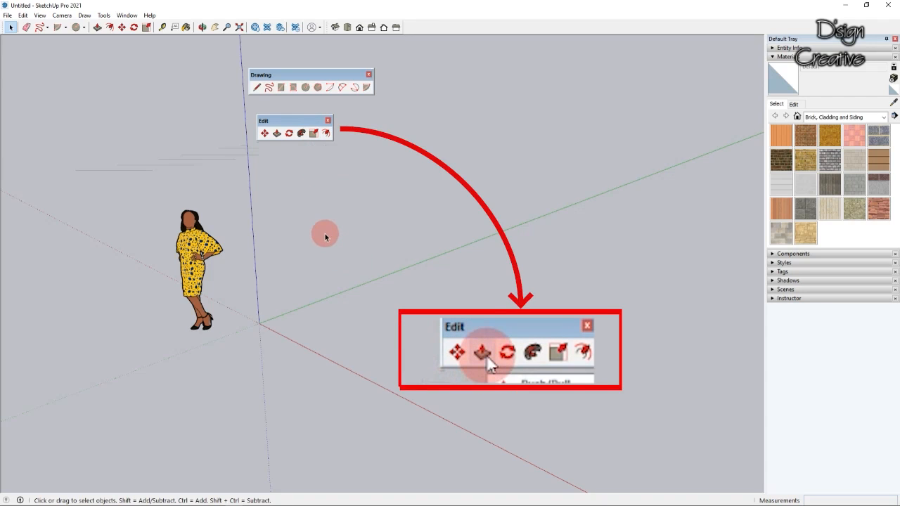
pyautogui.moveTo(294, 121)
pyautogui.mouseDown()
pyautogui.moveTo(23, 171)
pyautogui.moveTo(6, 184)
pyautogui.mouseUp()
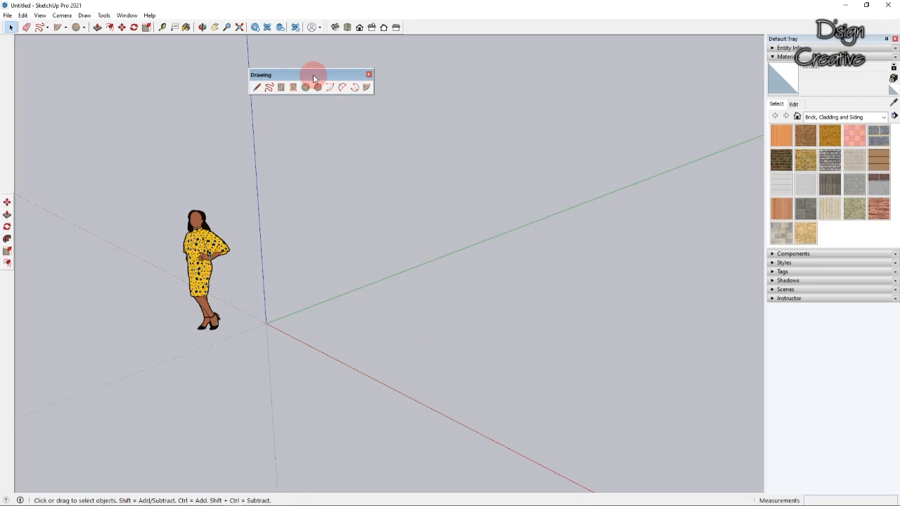
pyautogui.moveTo(313, 74)
pyautogui.mouseDown()
pyautogui.moveTo(2, 83)
pyautogui.moveTo(7, 37)
pyautogui.mouseUp()
pyautogui.click(7, 53)
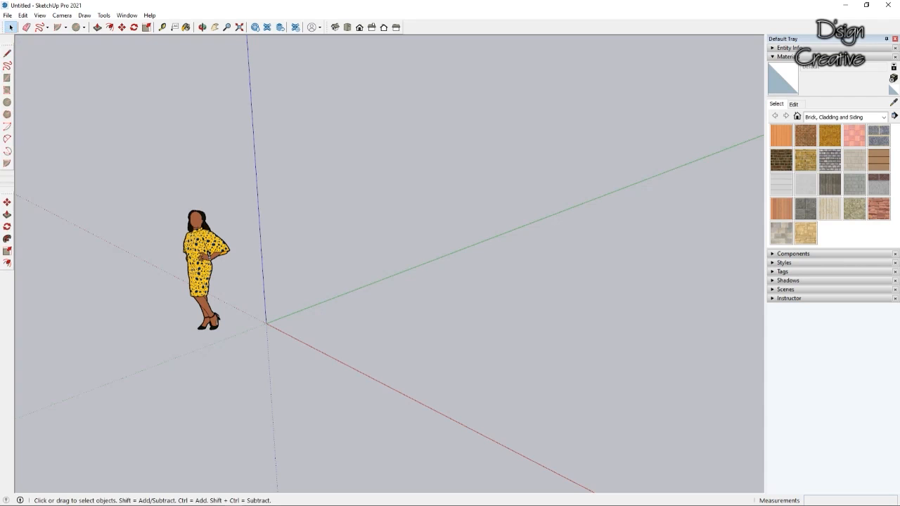
# - Delete the default standing woman figure from the model
pyautogui.moveTo(111, 296); pyautogui.dragTo(209, 267, button='middle')
pyautogui.click(210, 267)
pyautogui.press('Delete')
pyautogui.moveTo(215, 222); pyautogui.dragTo(136, 154, button='middle')
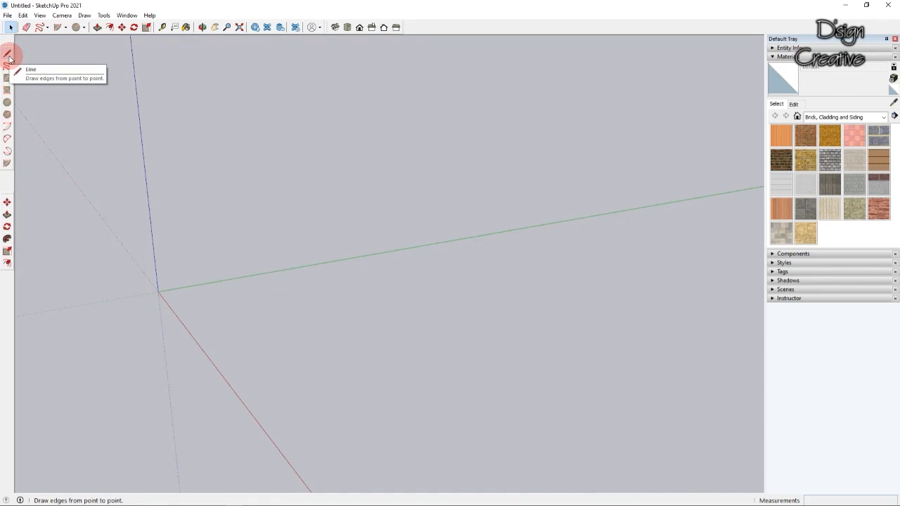
# - Draw a single line about 1 m long near the origin, parallel to the green axis
pyautogui.click(9, 55)
pyautogui.moveTo(315, 284); pyautogui.dragTo(284, 311, button='middle')
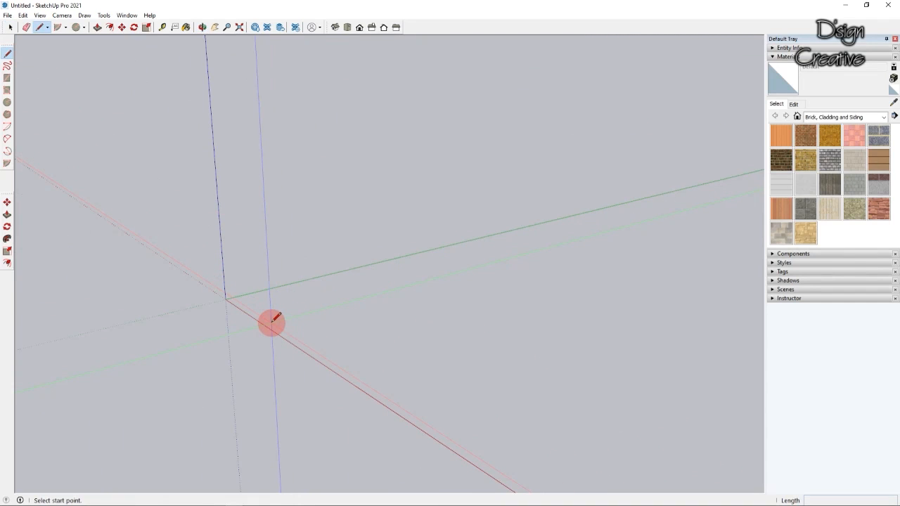
pyautogui.moveTo(287, 307); pyautogui.dragTo(211, 324, button='middle')
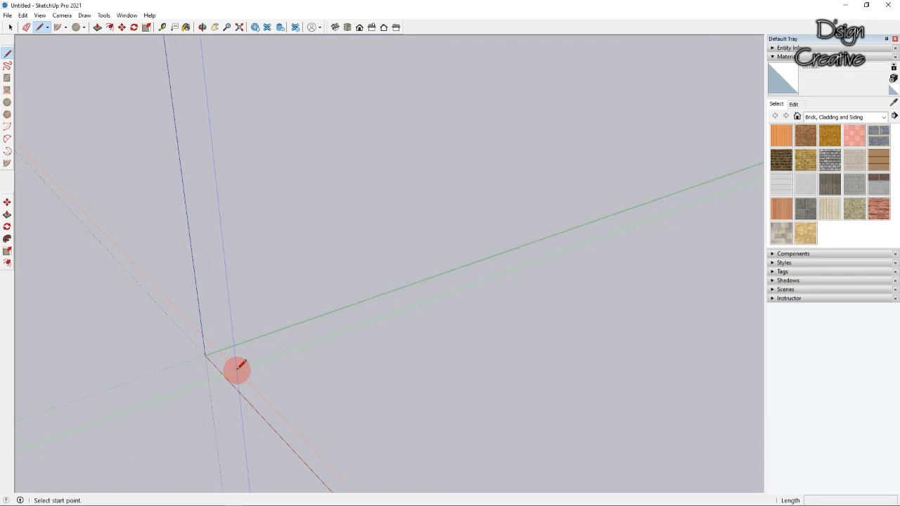
pyautogui.click(10, 27)
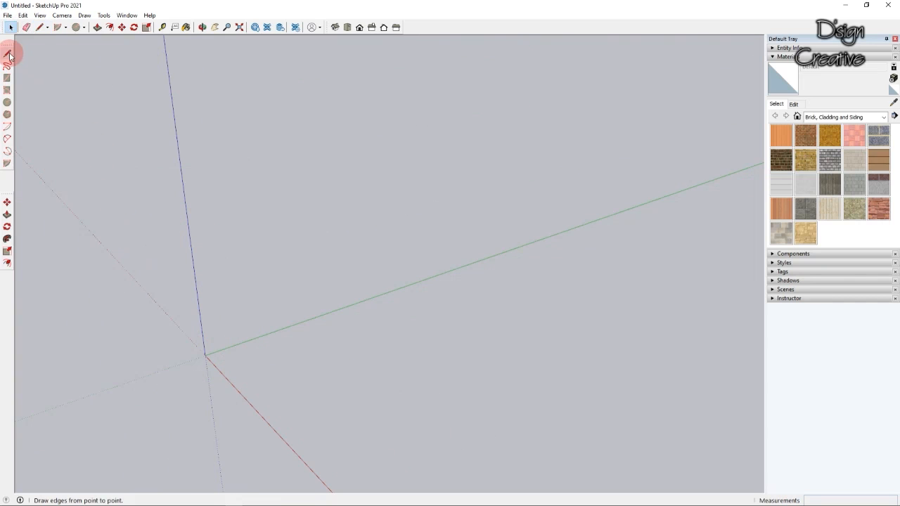
pyautogui.click(7, 53)
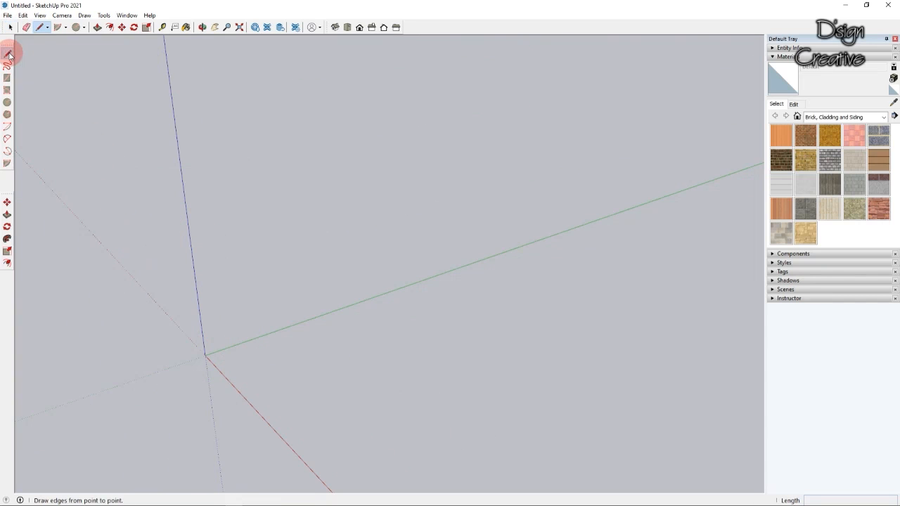
pyautogui.click(246, 367)
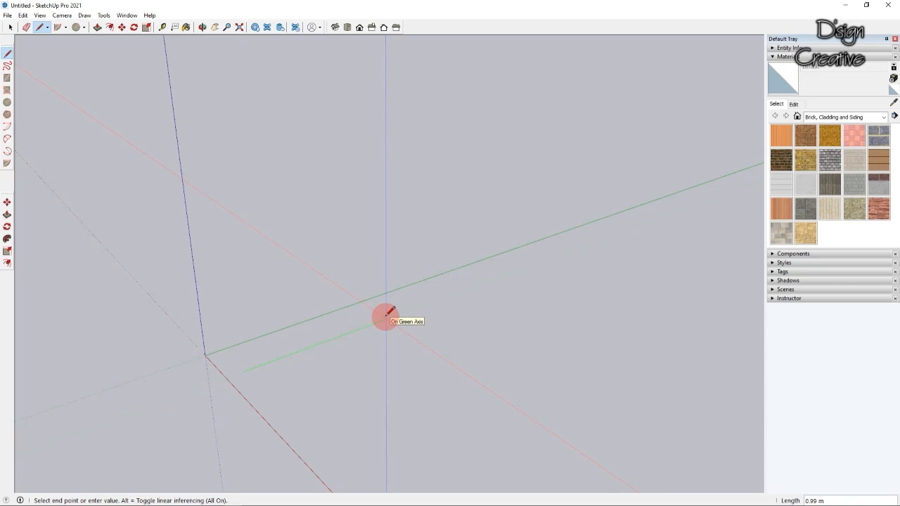
pyautogui.press('Return')
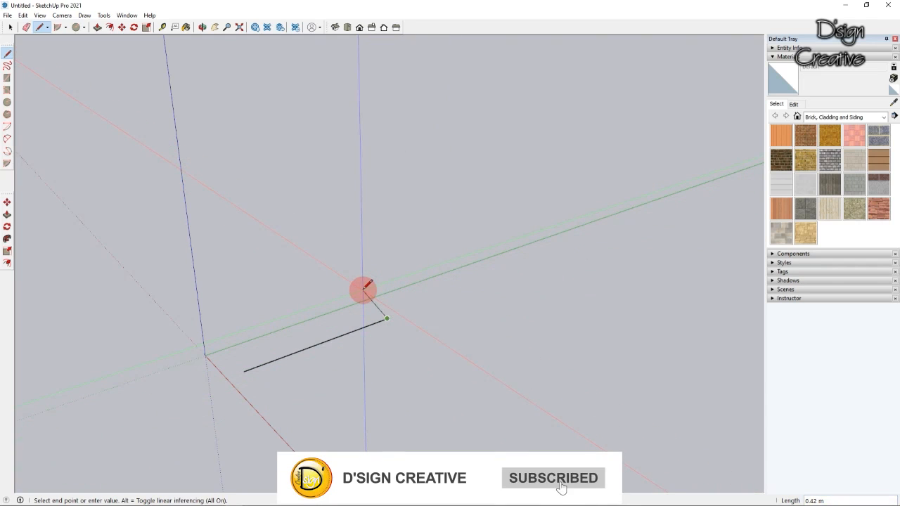
pyautogui.press('Escape')
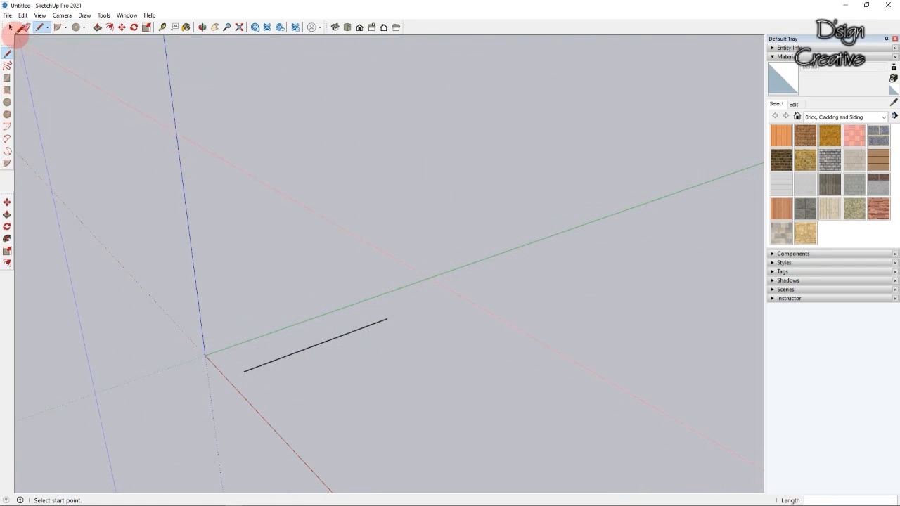
# - Draw a second, separate line 2 m long parallel to the green axis, farther out along the red axis
pyautogui.moveTo(231, 243); pyautogui.dragTo(289, 240, button='middle')
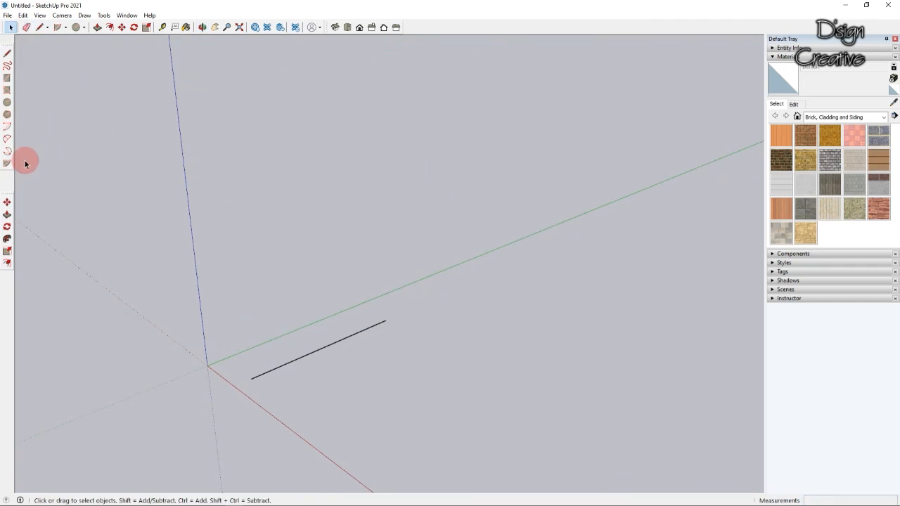
pyautogui.click(7, 53)
pyautogui.moveTo(179, 176); pyautogui.dragTo(428, 347, button='middle')
pyautogui.moveTo(342, 347); pyautogui.dragTo(291, 382, button='middle')
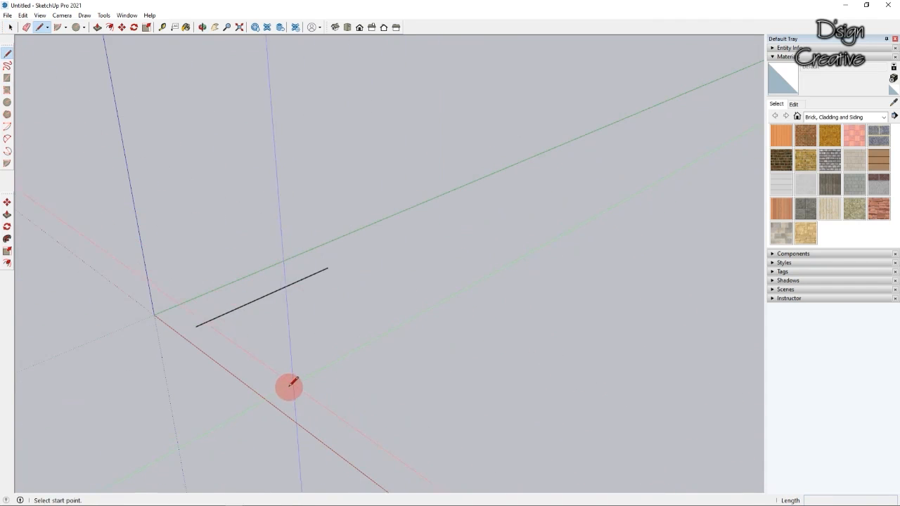
pyautogui.click(283, 389)
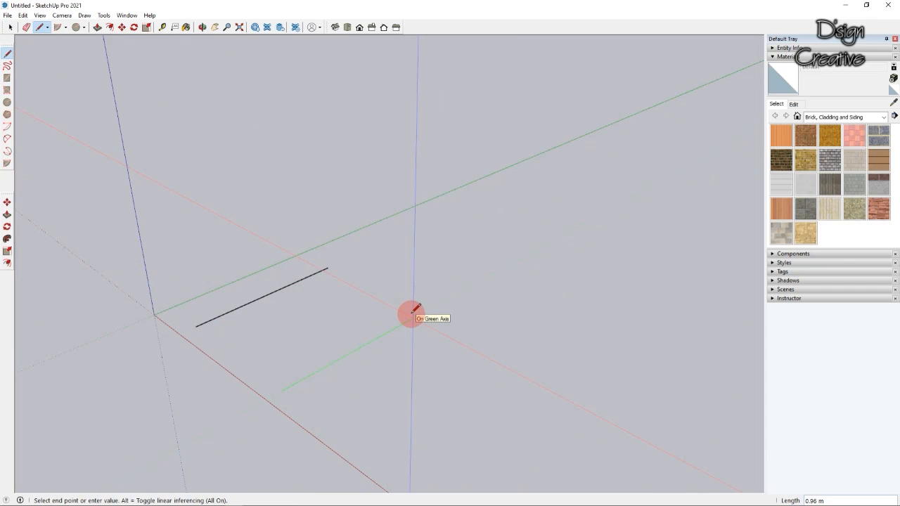
pyautogui.press('Return')
# - Continue from the 2 m line's far end with three 1 m edges along the red and green axes, closing a square face
pyautogui.scroll(-4, 392, 285)
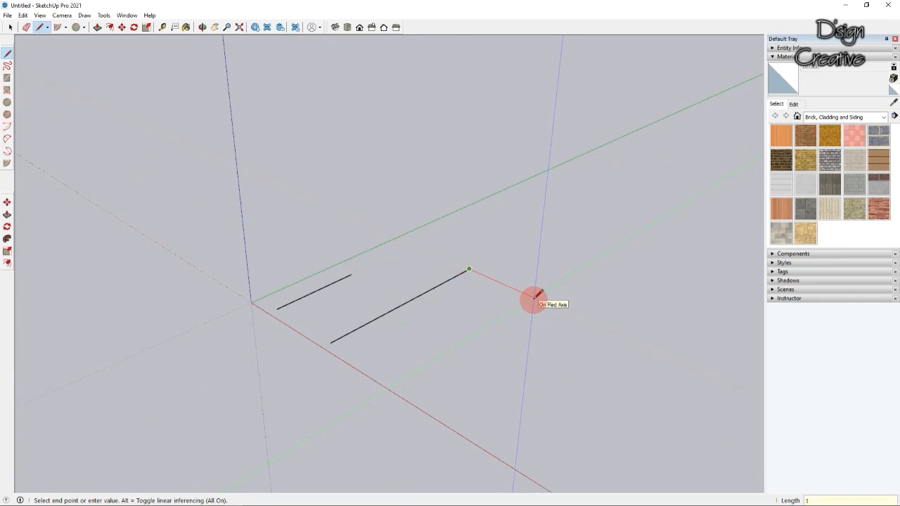
pyautogui.press('Return')
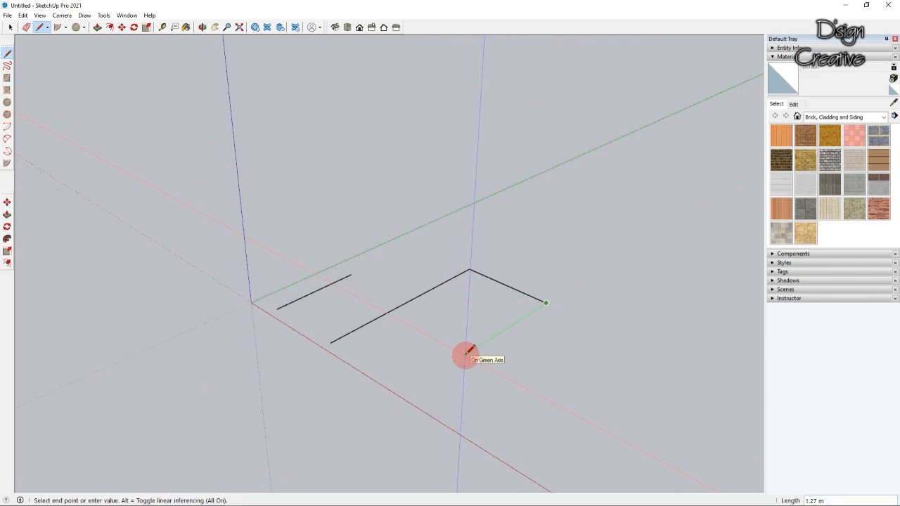
pyautogui.write('1')
pyautogui.press('Return')
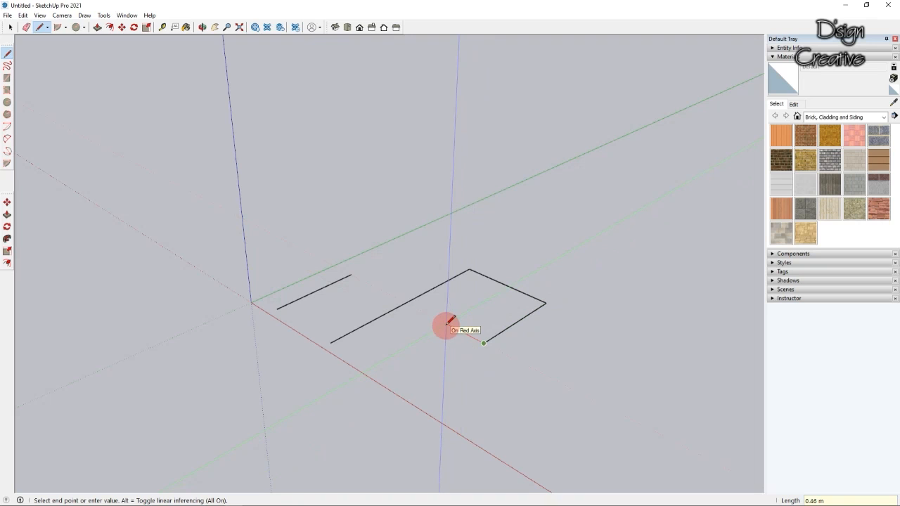
pyautogui.write('1')
pyautogui.press('Return')
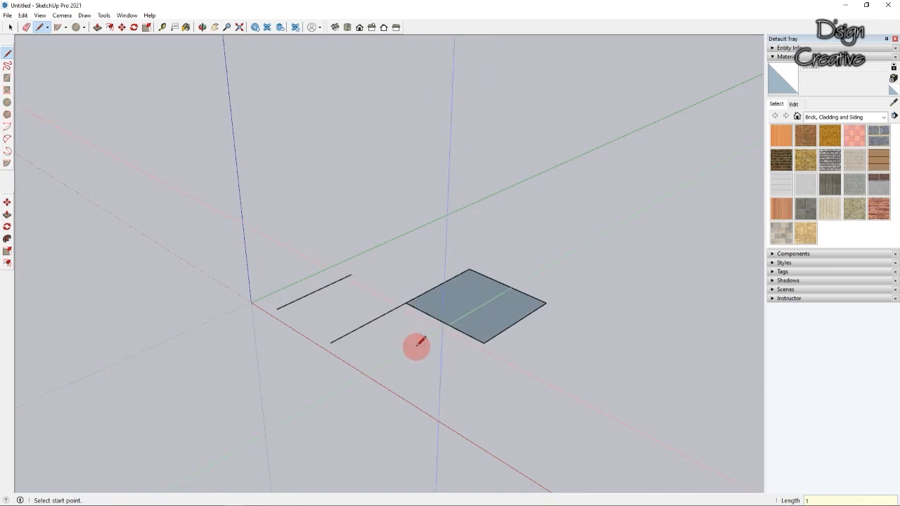
# - Try erasing the loose part of the 2 m line that extends beyond the square's corner
pyautogui.click(26, 27)
pyautogui.click(379, 312)
pyautogui.moveTo(389, 329); pyautogui.dragTo(422, 281, button='middle')
pyautogui.click(10, 27)
pyautogui.scroll(4, 478, 309)
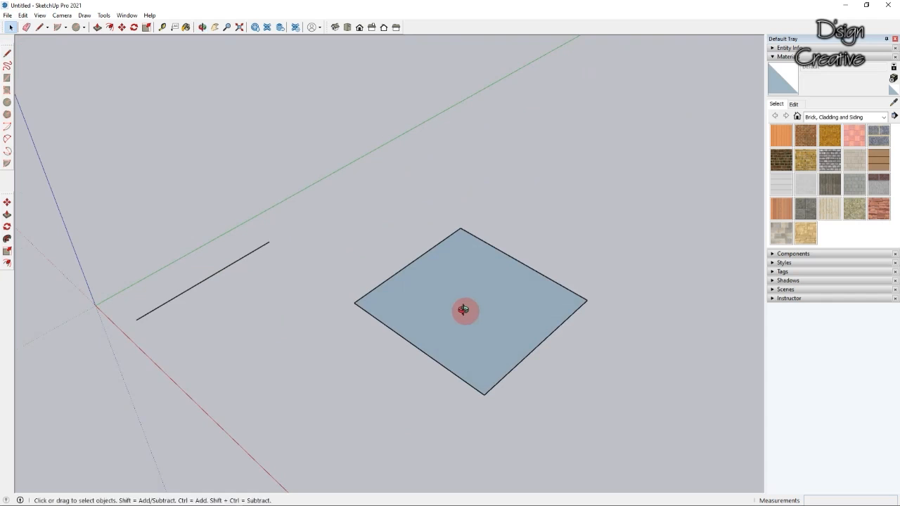
pyautogui.moveTo(472, 312); pyautogui.dragTo(438, 318, button='middle')
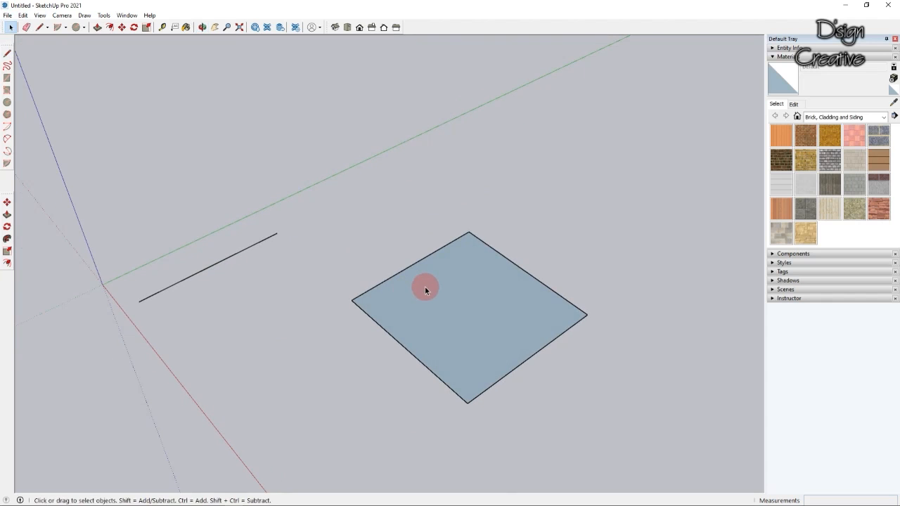
pyautogui.moveTo(443, 335); pyautogui.dragTo(327, 360, button='middle')
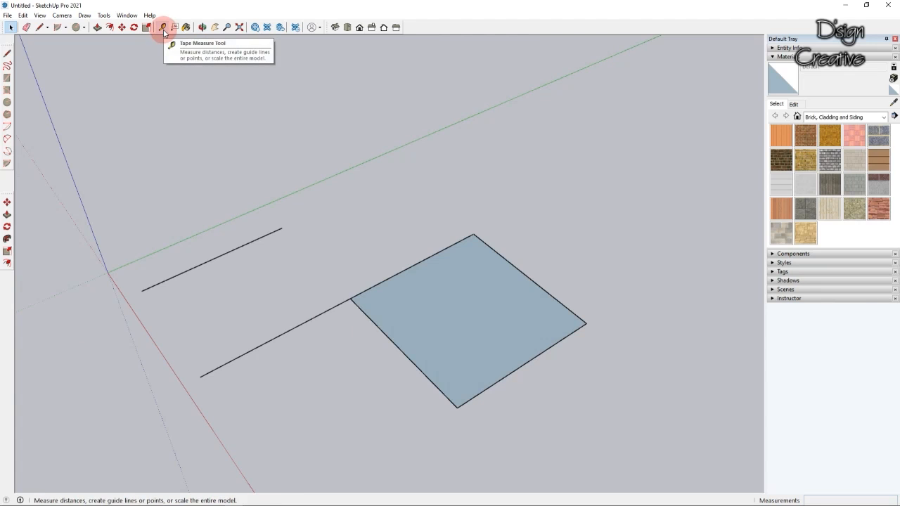
# - Dimension the full length of the long line from its free end to the square's far corner
pyautogui.click(107, 16)
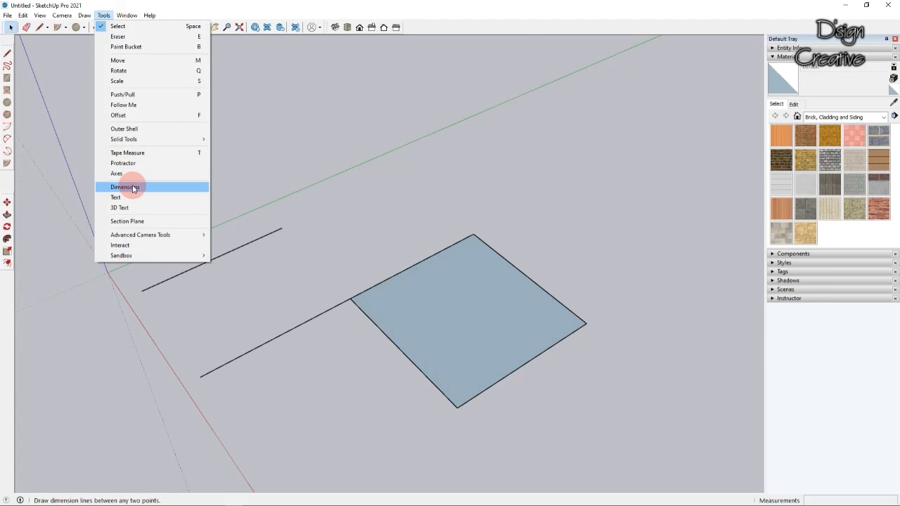
pyautogui.click(125, 187)
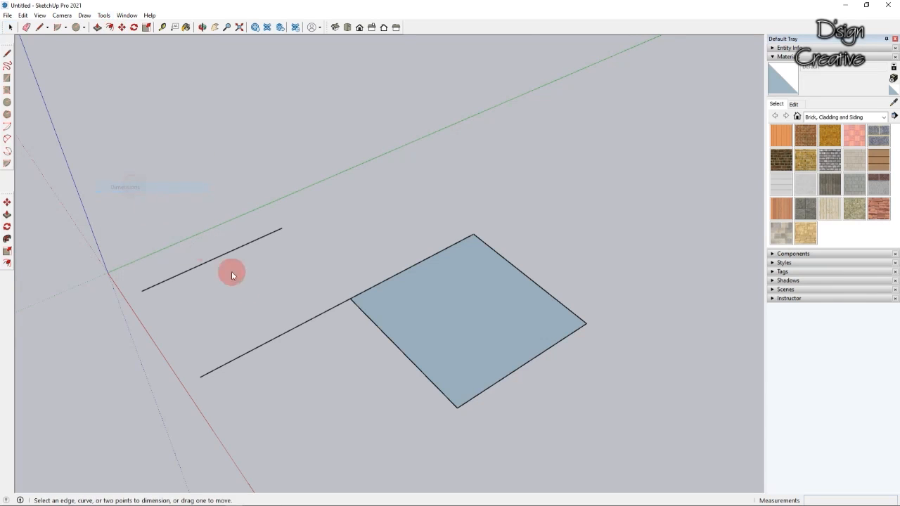
pyautogui.click(200, 376)
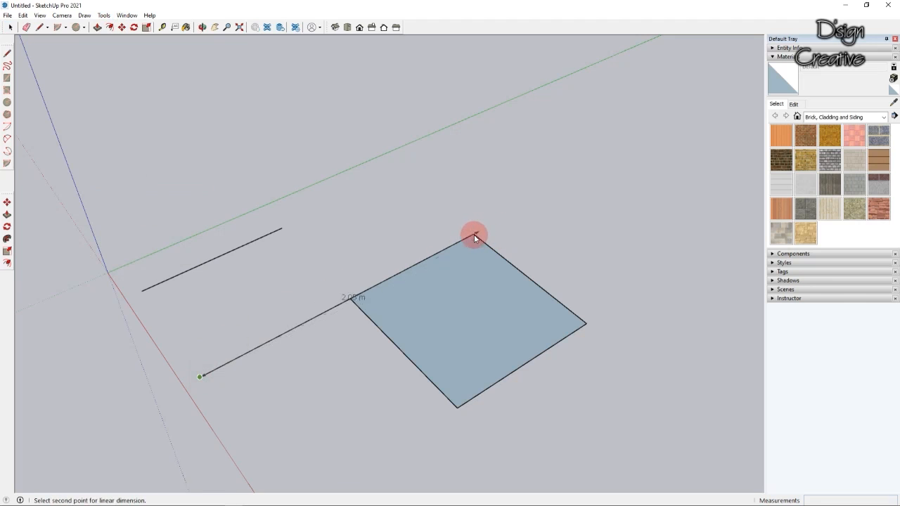
pyautogui.click(439, 224)
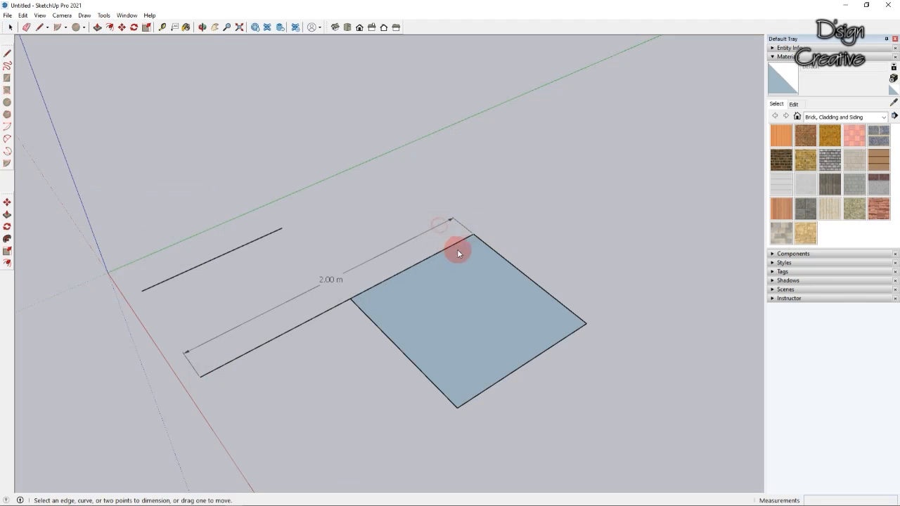
# - Dimension the square's three other sides, placing each dimension outside the face
pyautogui.click(473, 235)
pyautogui.click(586, 325)
pyautogui.click(616, 298)
pyautogui.click(585, 327)
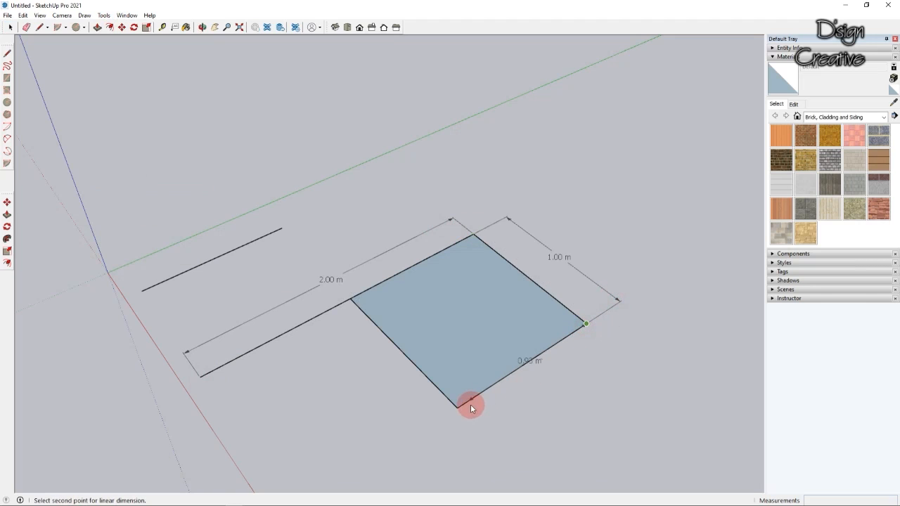
pyautogui.click(457, 408)
pyautogui.click(544, 410)
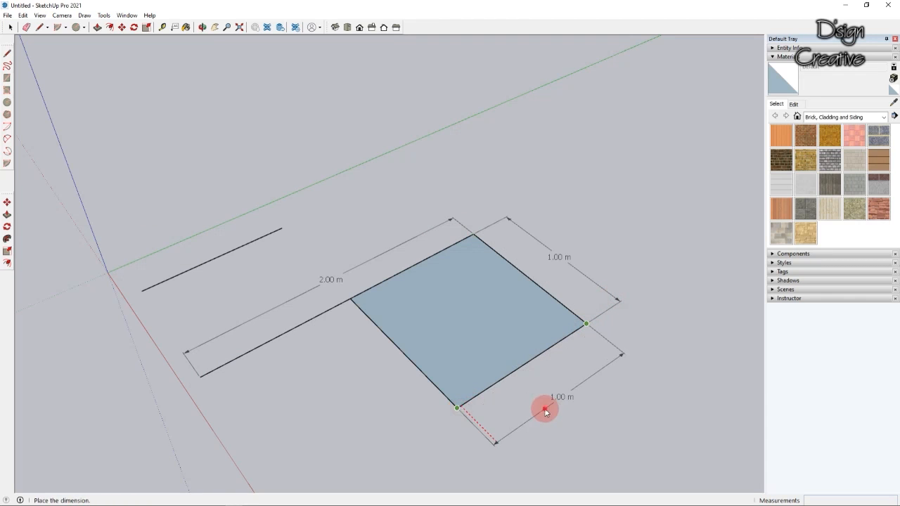
pyautogui.click(456, 407)
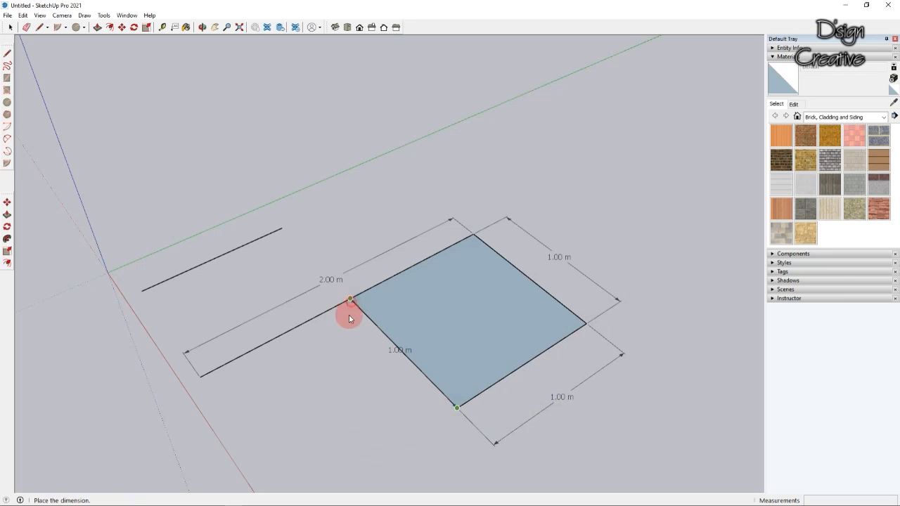
pyautogui.click(326, 340)
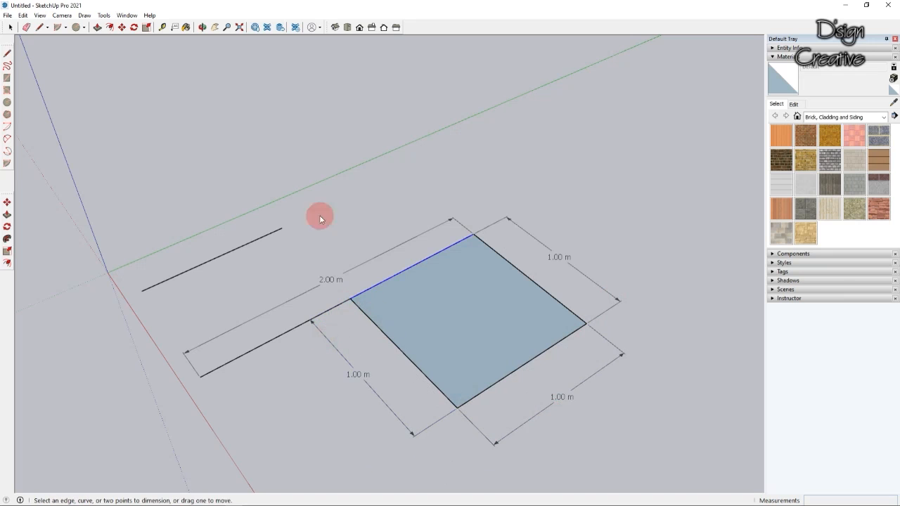
pyautogui.click(11, 26)
pyautogui.scroll(-2, 489, 298)
pyautogui.moveTo(488, 298); pyautogui.dragTo(560, 285, button='middle')
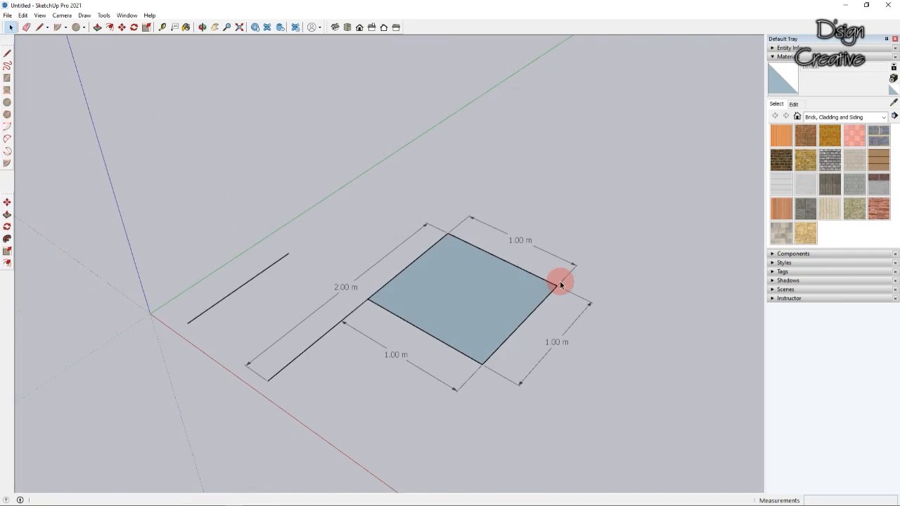
# - Dimension the loose line segment from its free end to the square's nearest corner
pyautogui.click(103, 16)
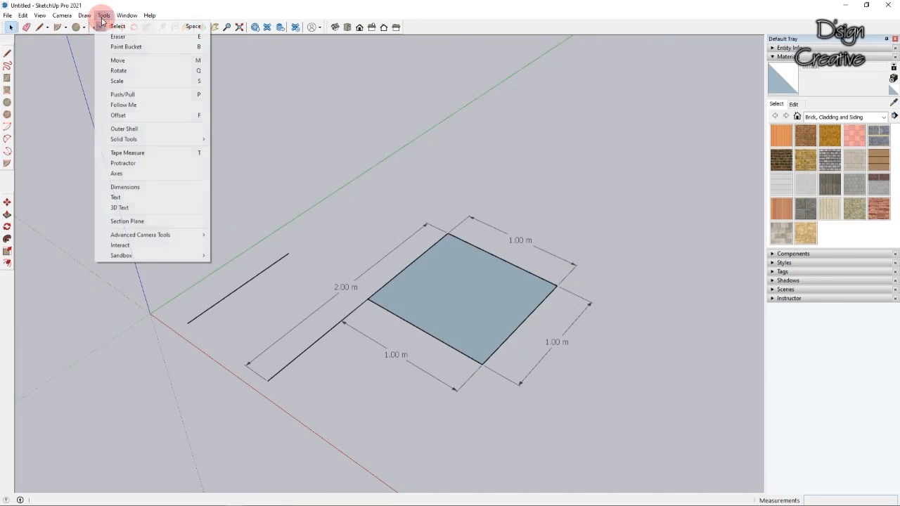
pyautogui.click(134, 187)
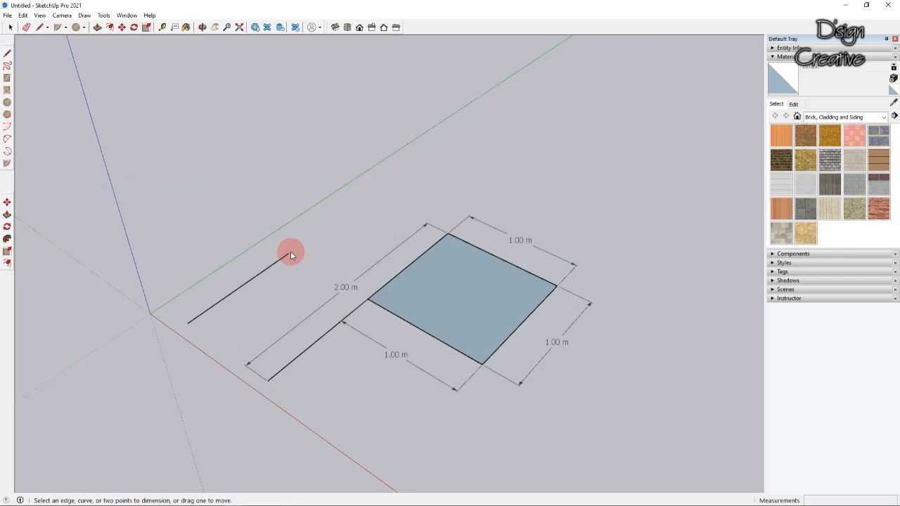
pyautogui.scroll(3, 306, 384)
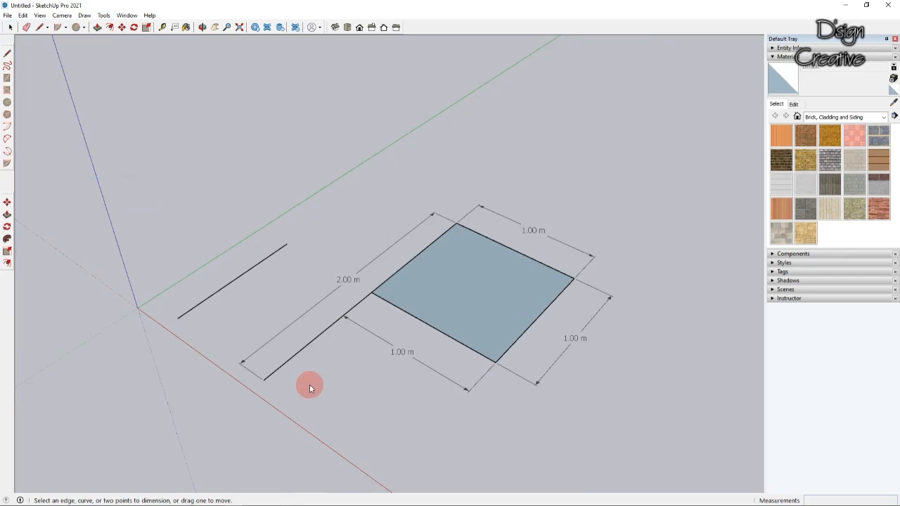
pyautogui.click(255, 383)
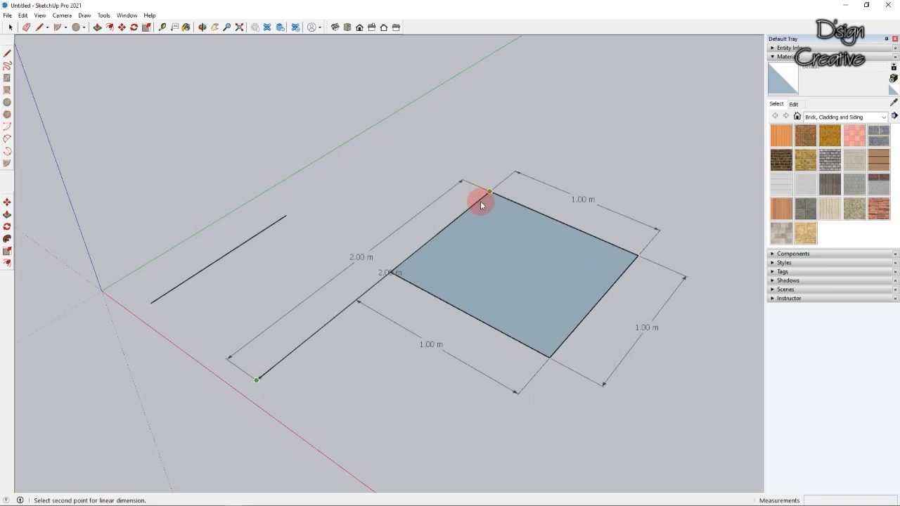
pyautogui.click(390, 273)
pyautogui.click(361, 279)
pyautogui.click(9, 27)
pyautogui.moveTo(350, 260); pyautogui.dragTo(354, 305, button='middle')
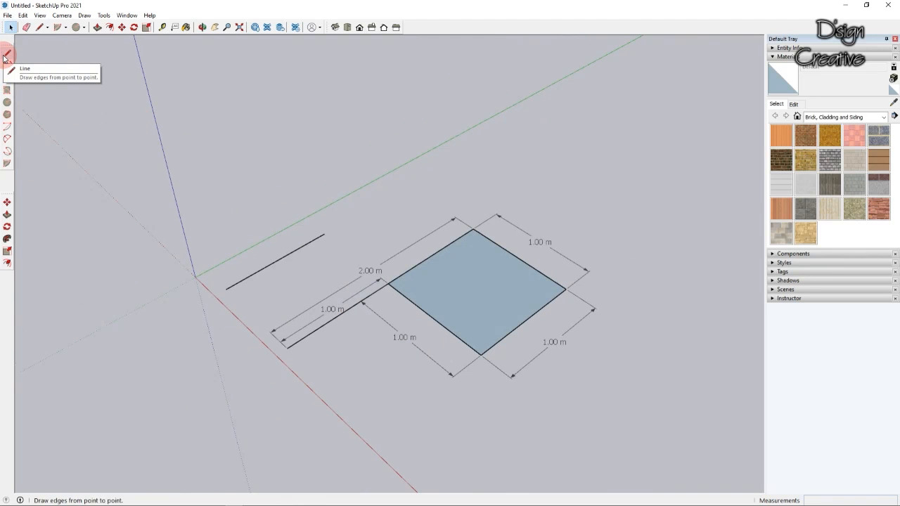
pyautogui.click(6, 55)
pyautogui.moveTo(331, 281); pyautogui.dragTo(311, 263, button='middle')
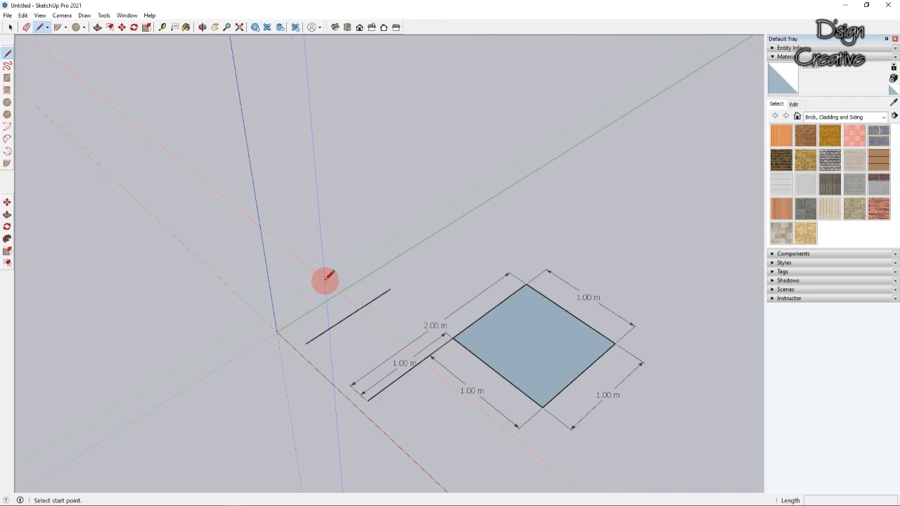
pyautogui.click(327, 278)
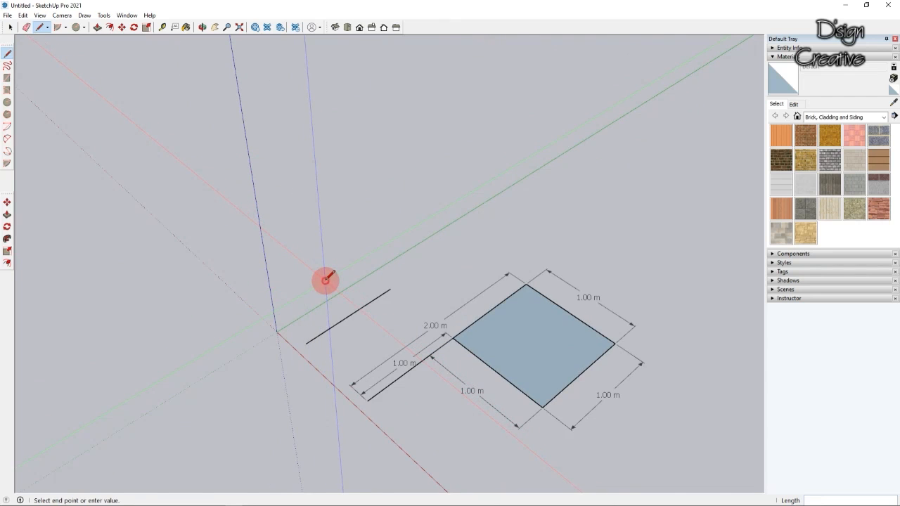
pyautogui.click(253, 219)
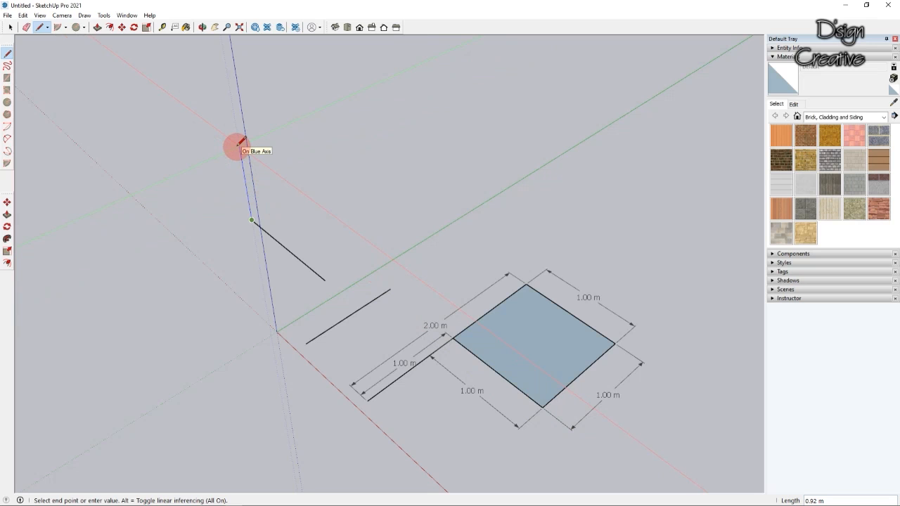
pyautogui.click(11, 27)
pyautogui.click(267, 228)
pyautogui.press('Delete')
# - Draw a line parallel to the red axis behind the loose short line, continuing it straight up along the blue axis
pyautogui.click(8, 53)
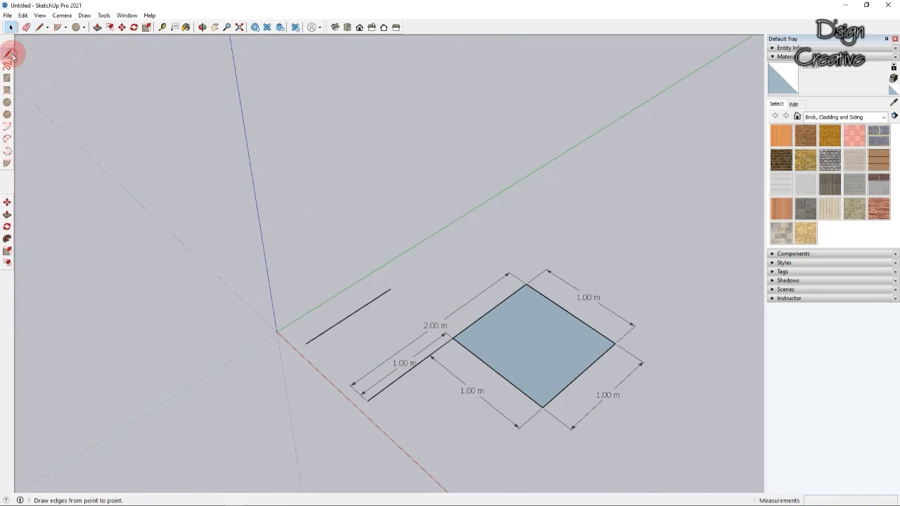
pyautogui.click(328, 284)
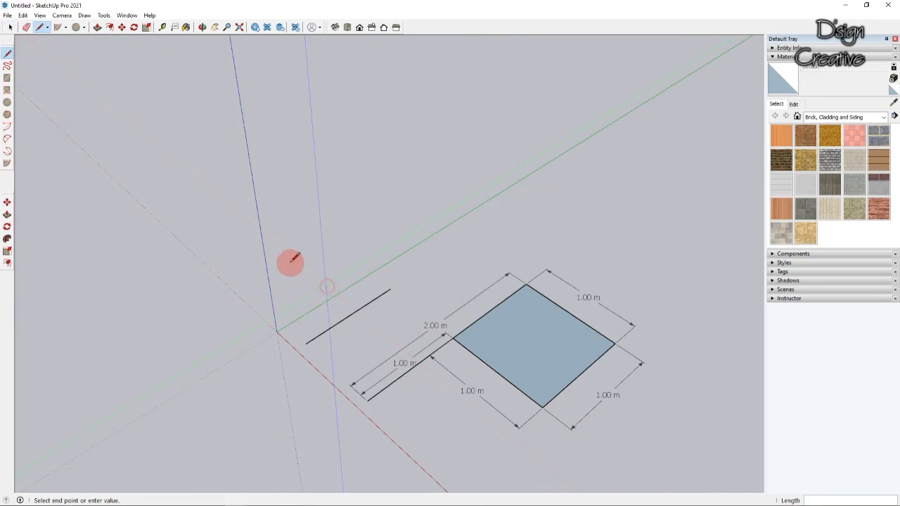
pyautogui.click(265, 234)
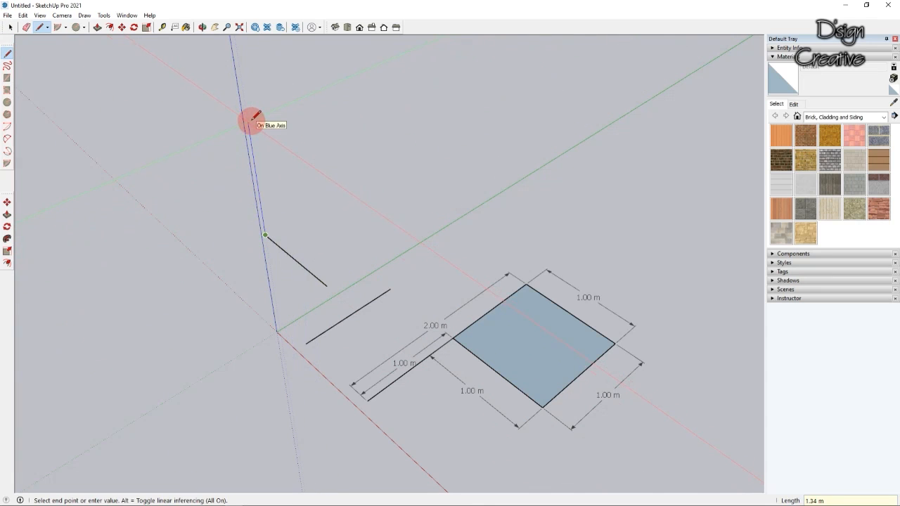
pyautogui.press('Return')
pyautogui.scroll(-2, 296, 172)
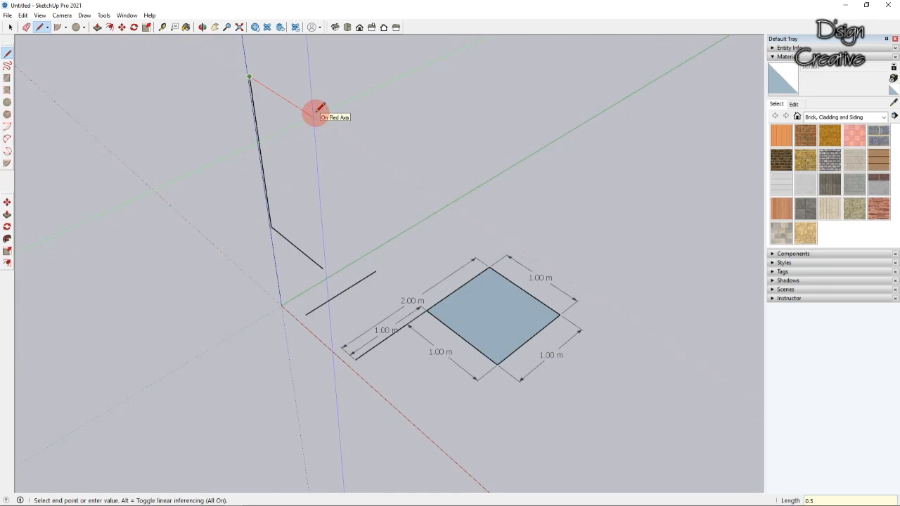
# - Complete the upright L-shaped face with edges 0.5 m along red, 1 m down and 0.5 m along red, closing at the start point
pyautogui.write('0.5')
pyautogui.press('Return')
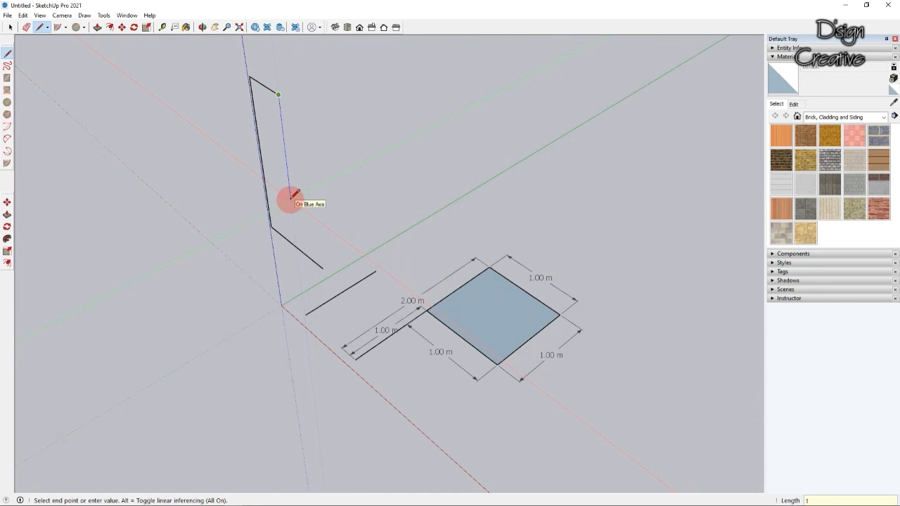
pyautogui.write('1')
pyautogui.press('Return')
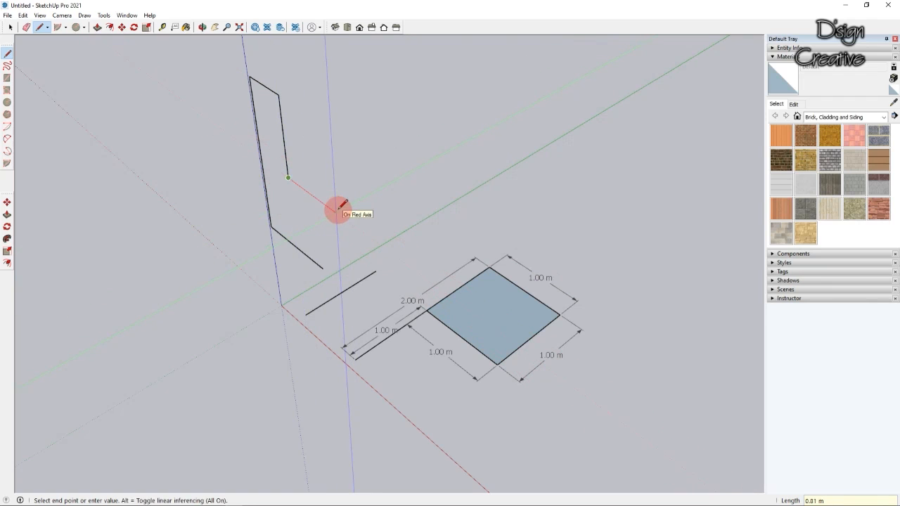
pyautogui.write('0.5')
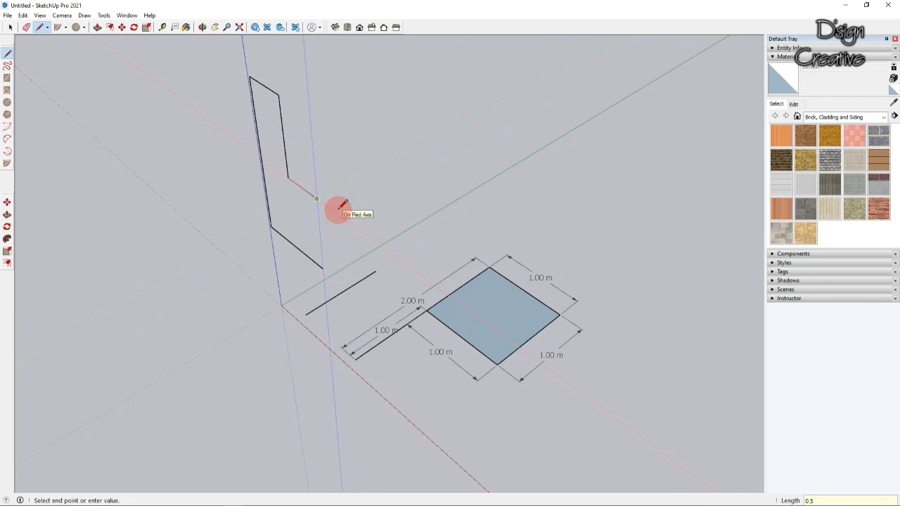
pyautogui.press('Return')
pyautogui.click(323, 267)
pyautogui.click(11, 26)
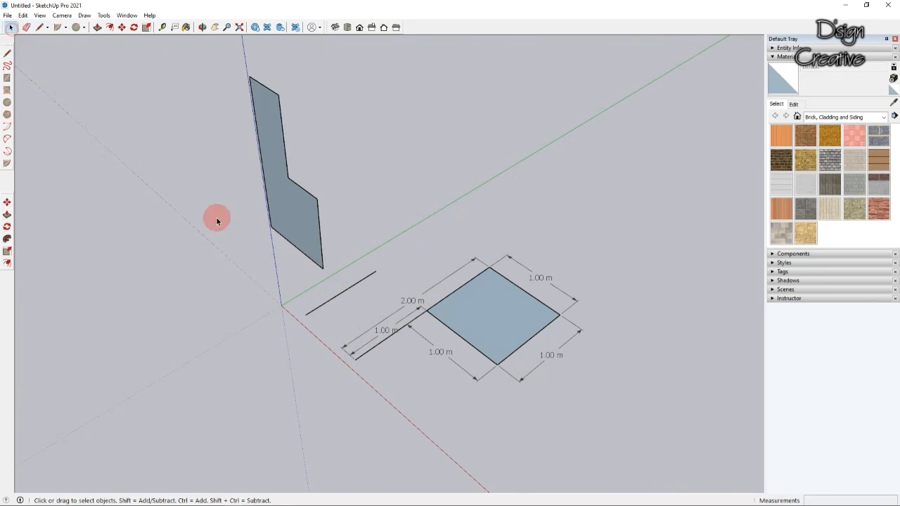
# - Examine the upright L-shaped face and the flat square from several angles and distances
pyautogui.scroll(5, 431, 253)
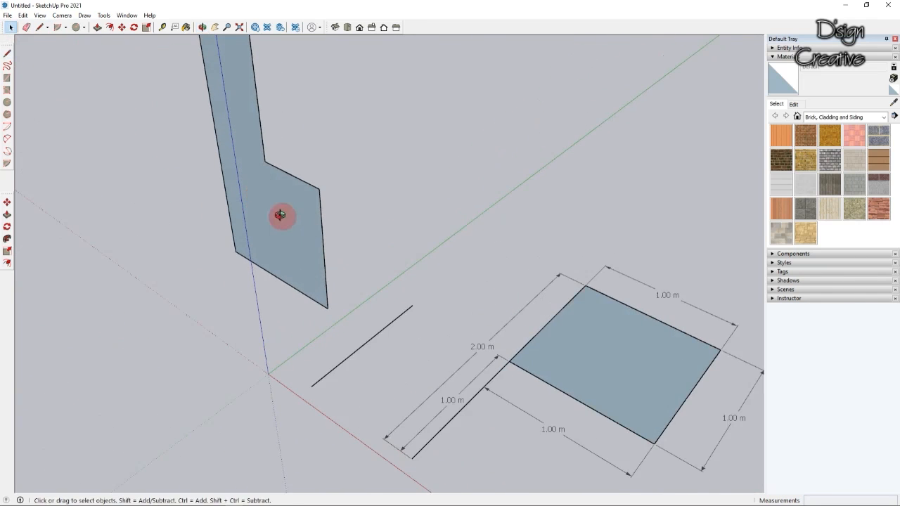
pyautogui.scroll(-5, 291, 218)
pyautogui.scroll(3, 313, 275)
pyautogui.click(481, 333)
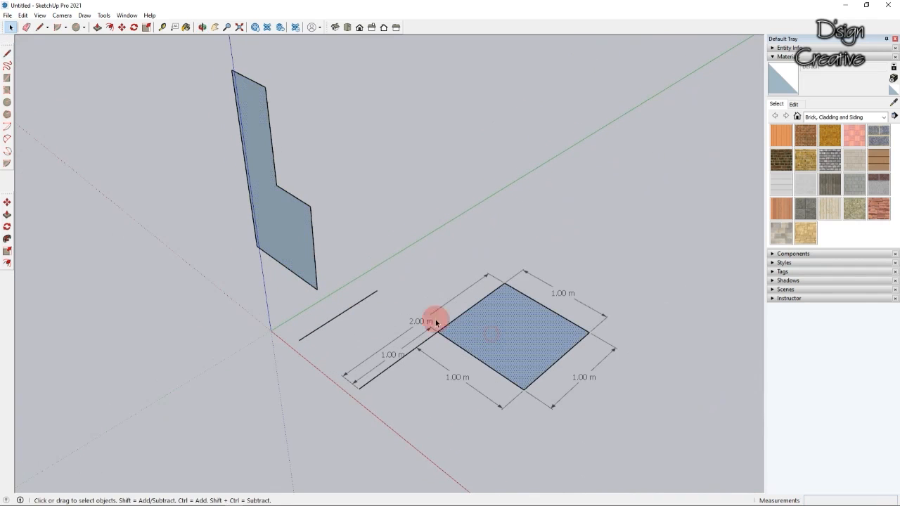
pyautogui.click(374, 261)
pyautogui.scroll(2, 301, 256)
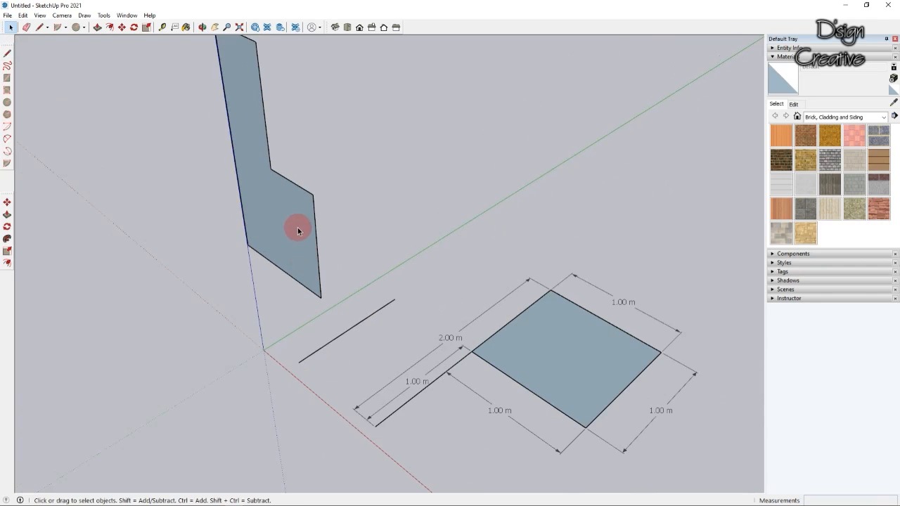
pyautogui.moveTo(394, 304); pyautogui.dragTo(384, 299, button='middle')
pyautogui.scroll(2, 281, 243)
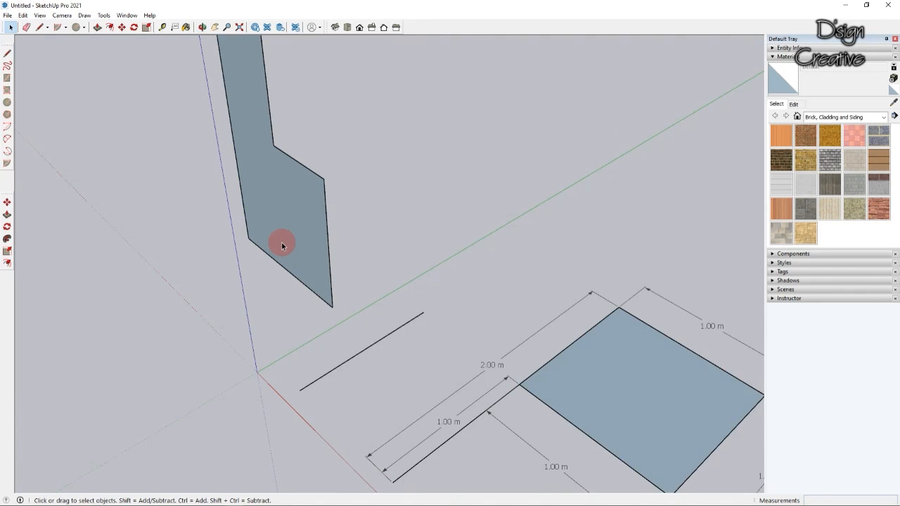
pyautogui.scroll(-2, 282, 244)
pyautogui.moveTo(324, 324); pyautogui.dragTo(380, 309, button='middle')
pyautogui.scroll(1, 316, 239)
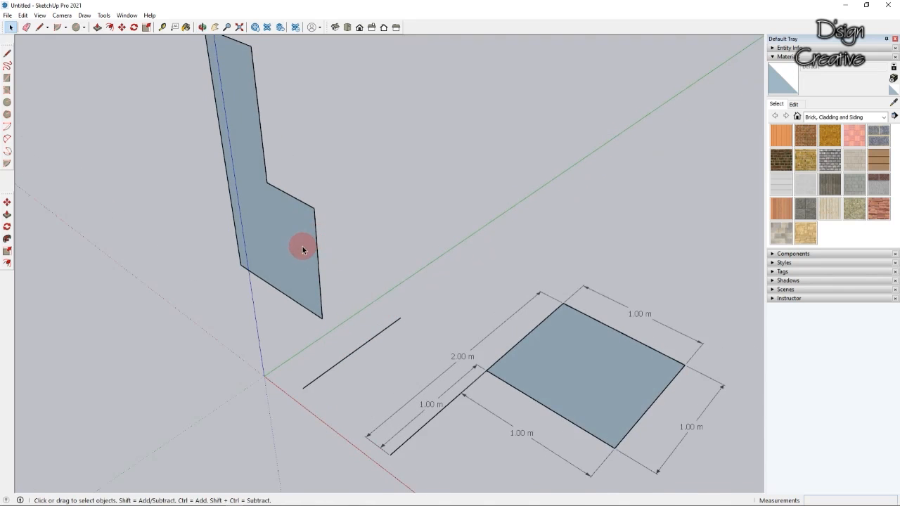
pyautogui.scroll(1, 302, 250)
pyautogui.scroll(-3, 293, 244)
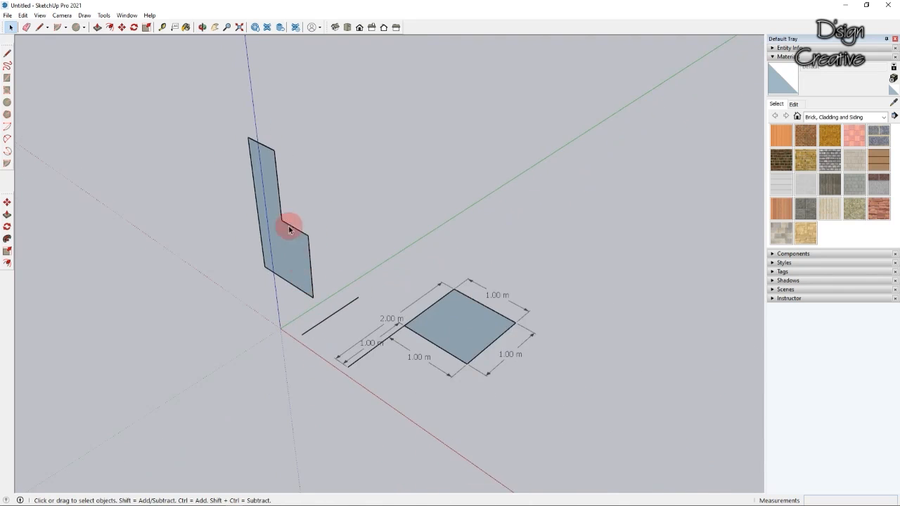
pyautogui.scroll(2, 247, 141)
pyautogui.scroll(1, 255, 239)
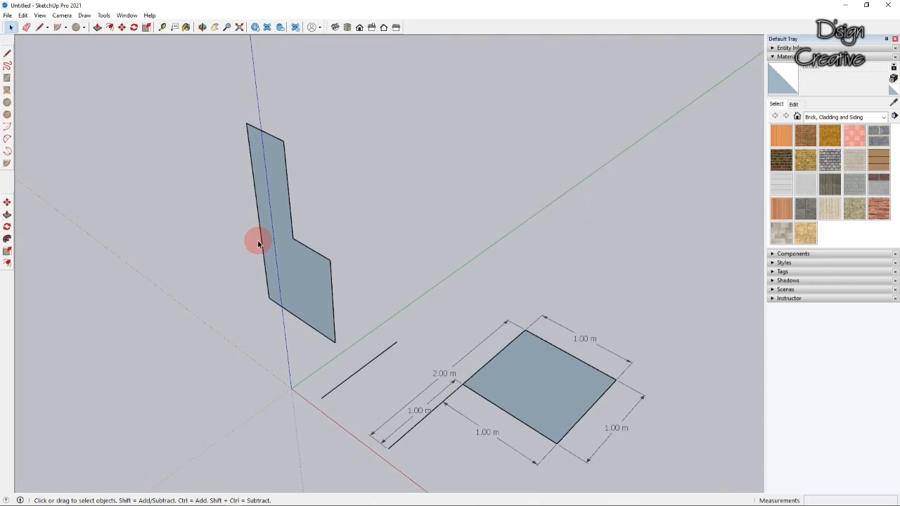
pyautogui.moveTo(312, 275); pyautogui.dragTo(288, 273, button='middle')
pyautogui.scroll(1, 288, 273)
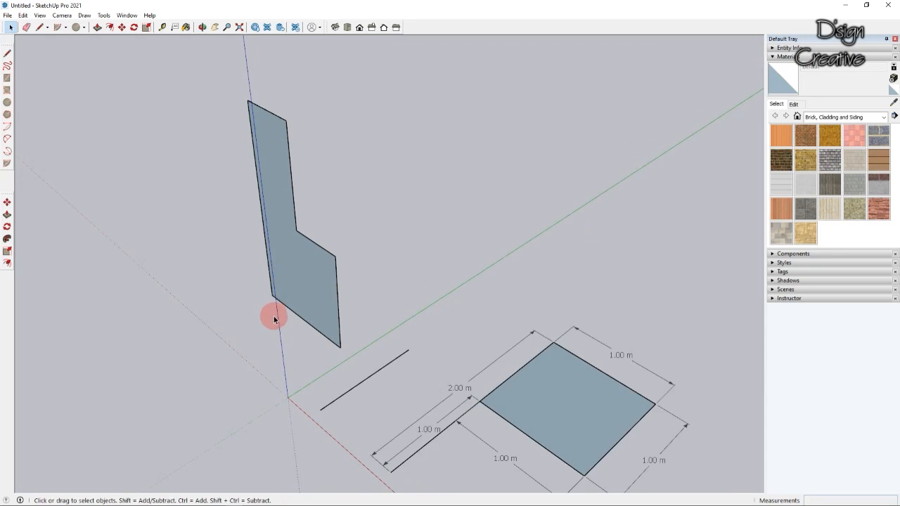
pyautogui.scroll(-2, 400, 256)
pyautogui.scroll(-1, 399, 256)
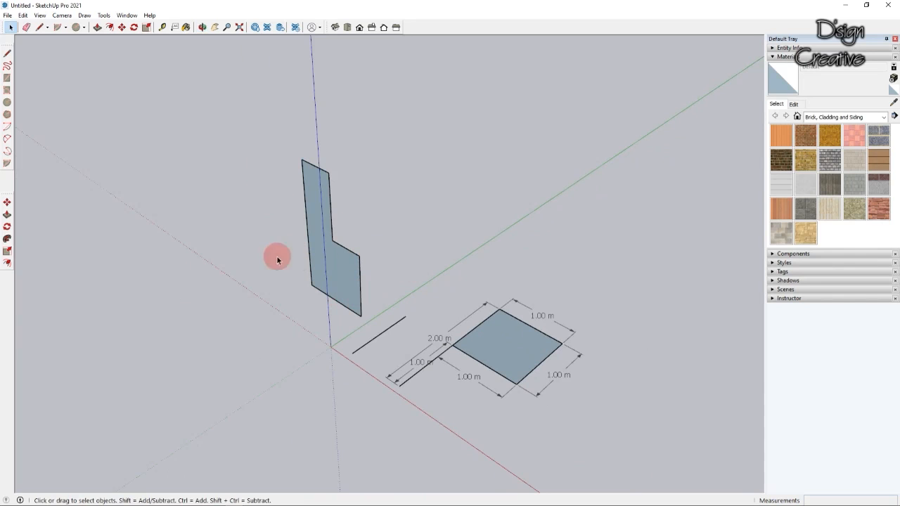
pyautogui.moveTo(302, 300); pyautogui.dragTo(274, 260, button='middle')
# - Draw a closed peanut-shaped face with the Freehand tool across the green axis, behind the square
pyautogui.click(214, 27)
pyautogui.moveTo(269, 207); pyautogui.dragTo(303, 239)
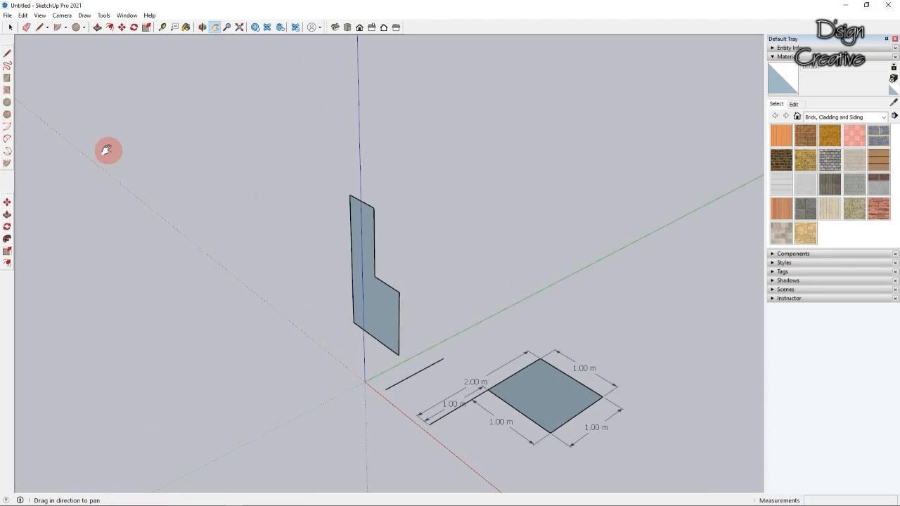
pyautogui.click(7, 71)
pyautogui.moveTo(237, 241); pyautogui.dragTo(468, 293, button='middle')
pyautogui.moveTo(471, 257)
pyautogui.mouseDown(button='middle')
pyautogui.moveTo(527, 278)
pyautogui.moveTo(506, 261)
pyautogui.mouseUp(button='middle')
pyautogui.moveTo(474, 268)
pyautogui.mouseDown()
pyautogui.moveTo(478, 255)
pyautogui.moveTo(539, 243)
pyautogui.moveTo(606, 280)
pyautogui.moveTo(532, 285)
pyautogui.moveTo(474, 265)
pyautogui.mouseUp()
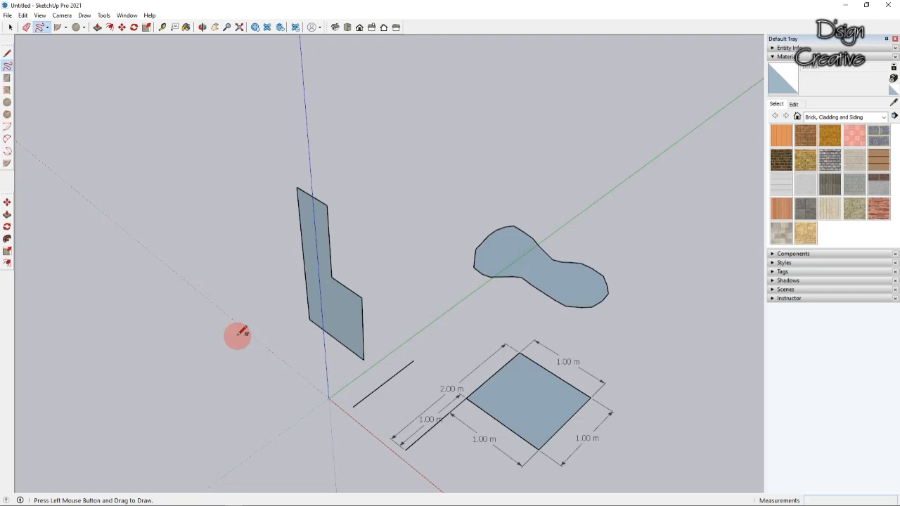
# - Draw a second closed freehand face with irregular lobes in the empty area beside the square and the peanut shape
pyautogui.scroll(-2, 239, 327)
pyautogui.scroll(-2, 407, 295)
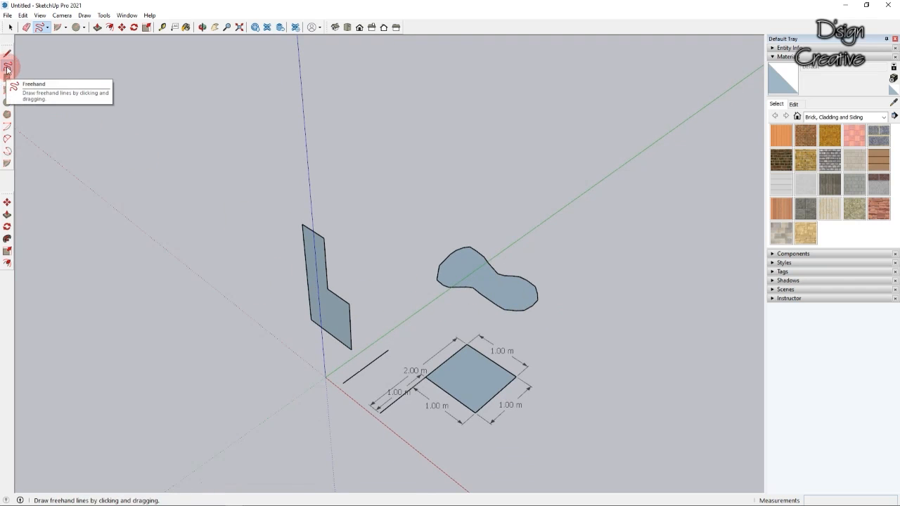
pyautogui.scroll(-1, 289, 231)
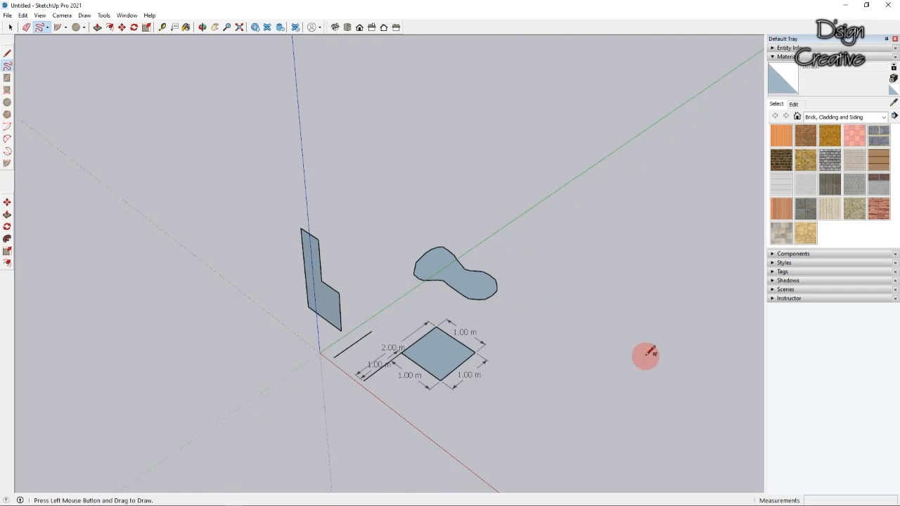
pyautogui.scroll(1, 643, 354)
pyautogui.scroll(1, 537, 334)
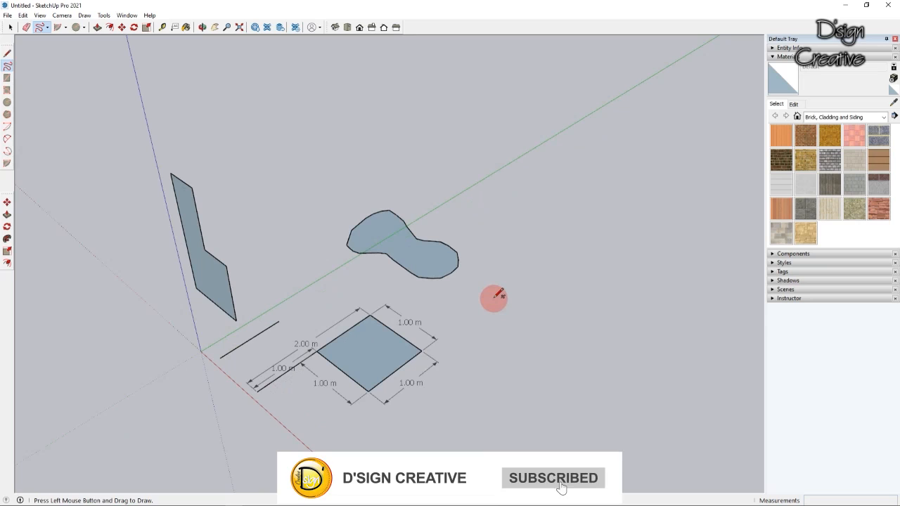
pyautogui.moveTo(495, 296)
pyautogui.mouseDown()
pyautogui.moveTo(497, 280)
pyautogui.moveTo(515, 272)
pyautogui.moveTo(570, 295)
pyautogui.moveTo(549, 323)
pyautogui.moveTo(532, 329)
pyautogui.moveTo(501, 325)
pyautogui.moveTo(495, 302)
pyautogui.mouseUp()
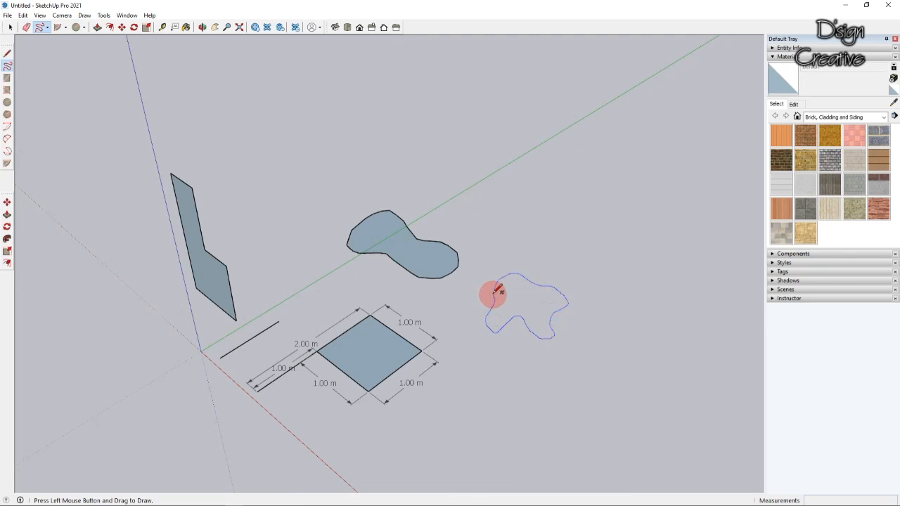
pyautogui.moveTo(498, 290); pyautogui.dragTo(495, 296)
# - Draw a third, elongated closed freehand face on the far side of the green axis, next to the peanut shape
pyautogui.scroll(4, 502, 327)
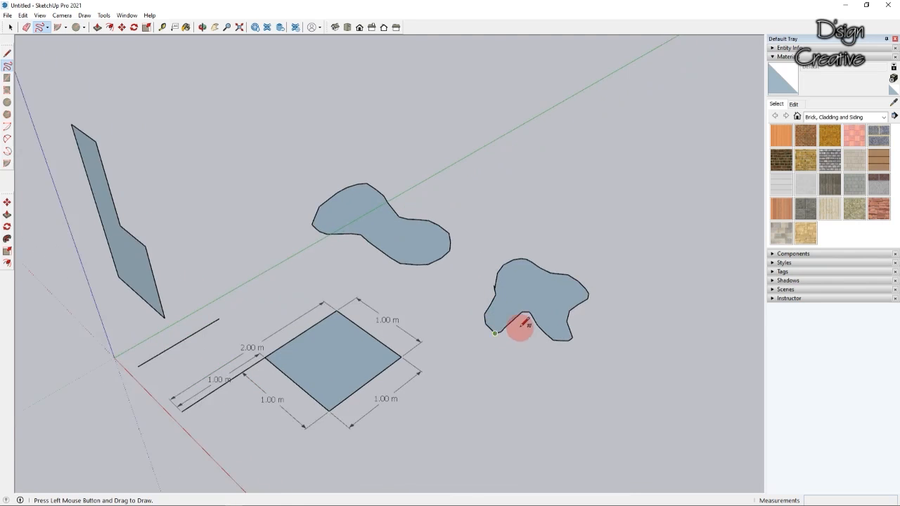
pyautogui.scroll(2, 565, 295)
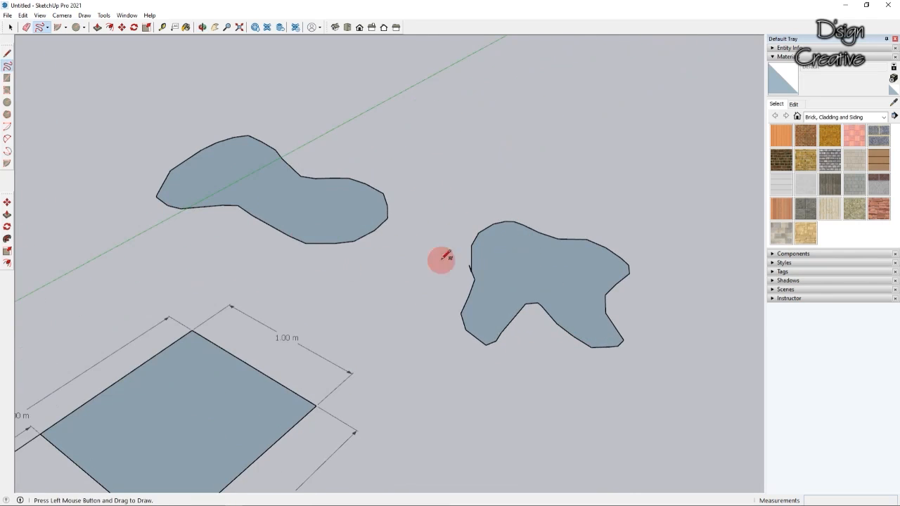
pyautogui.scroll(-4, 365, 269)
pyautogui.moveTo(399, 274); pyautogui.dragTo(327, 328, button='middle')
pyautogui.scroll(-1, 328, 329)
pyautogui.scroll(1, 281, 195)
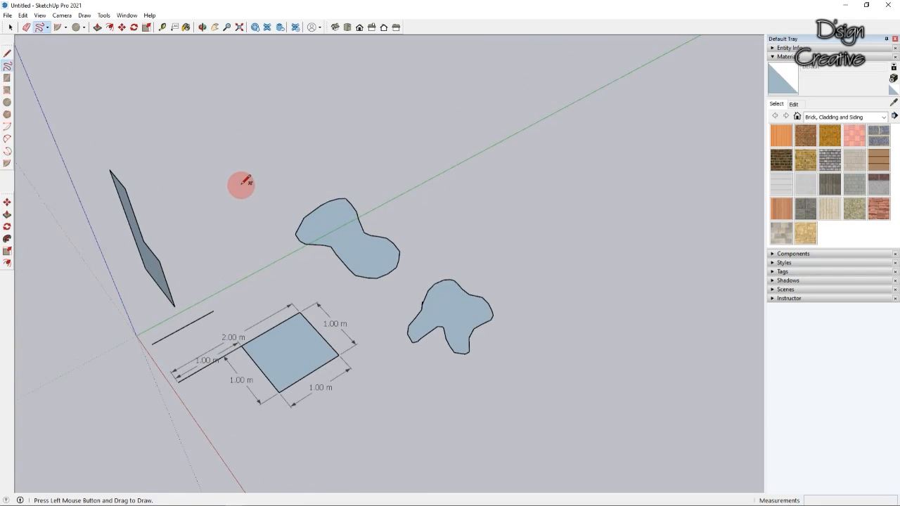
pyautogui.moveTo(241, 184)
pyautogui.mouseDown()
pyautogui.moveTo(328, 141)
pyautogui.moveTo(265, 214)
pyautogui.moveTo(242, 184)
pyautogui.mouseUp()
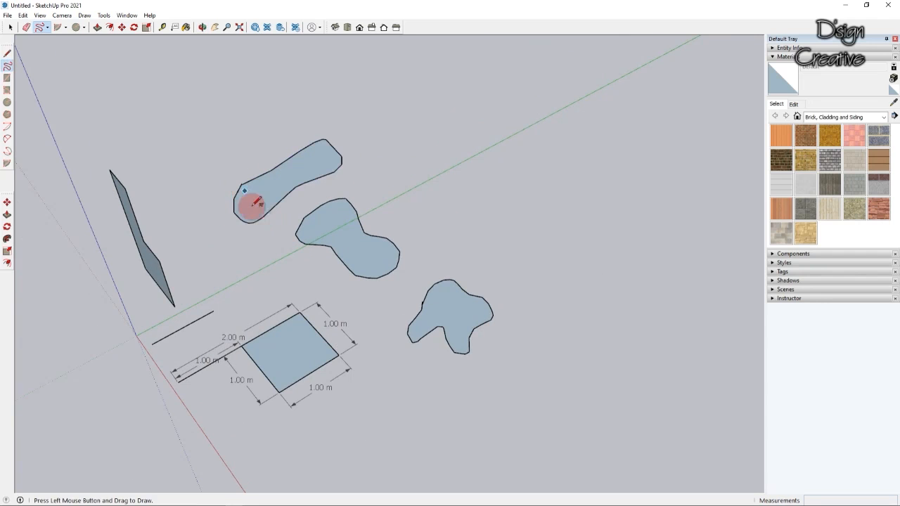
# - Inspect the outlines of the three freehand faces up close and from different angles
pyautogui.scroll(1, 257, 211)
pyautogui.scroll(2, 253, 205)
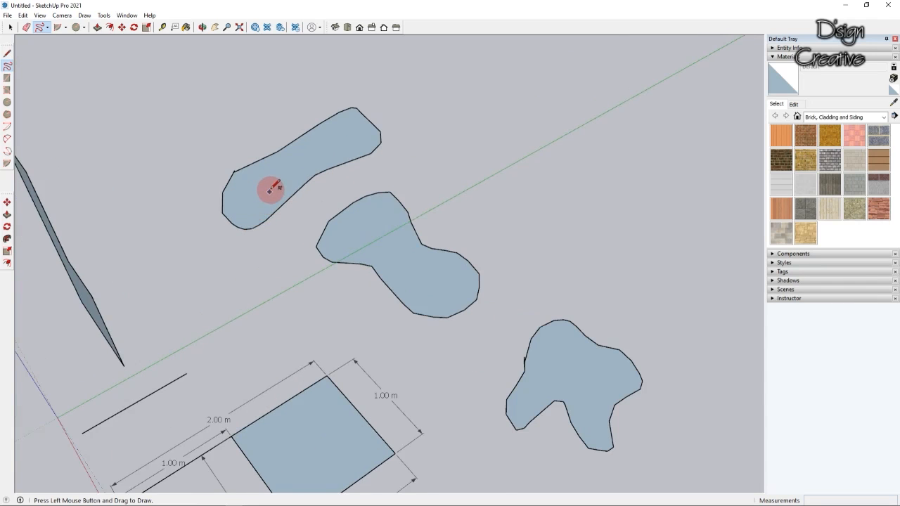
pyautogui.moveTo(277, 178); pyautogui.dragTo(349, 129, button='middle')
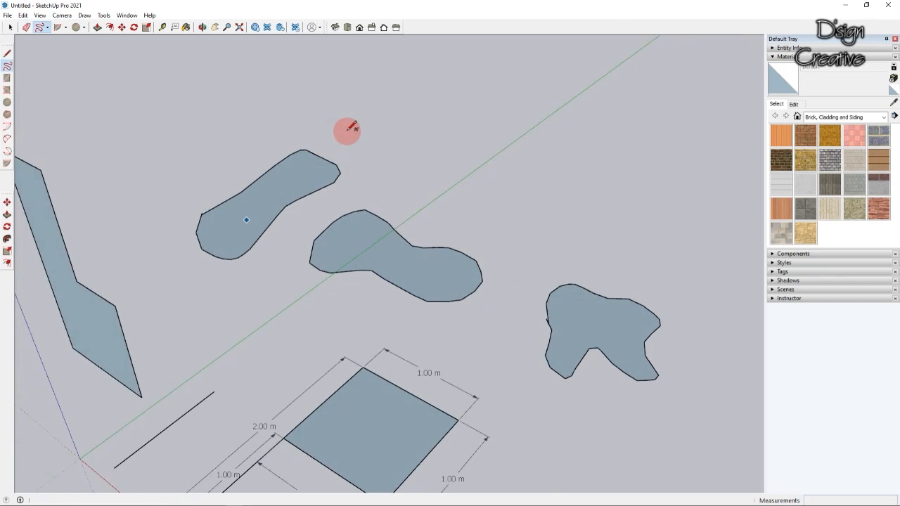
pyautogui.scroll(2, 261, 195)
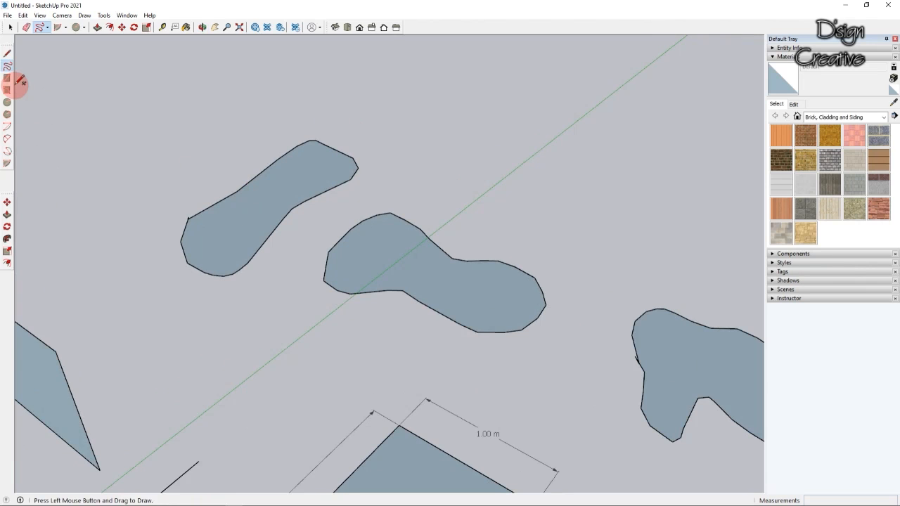
pyautogui.click(8, 67)
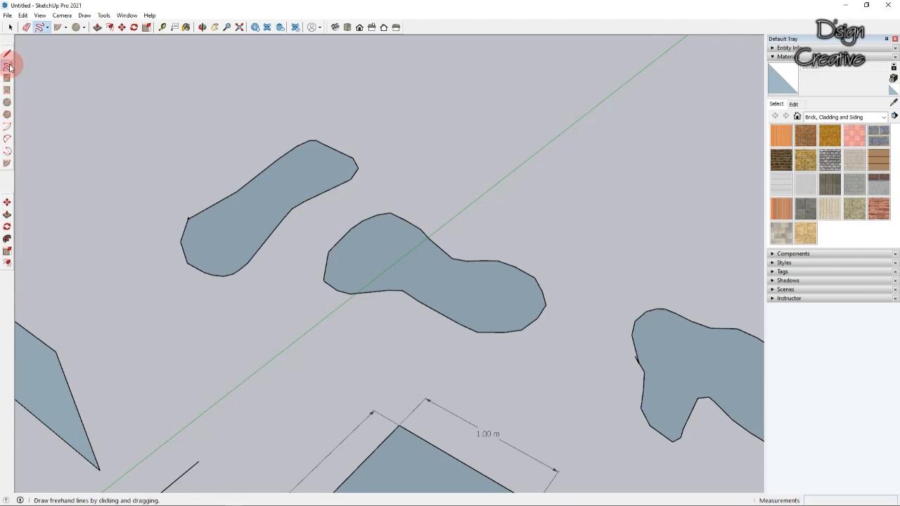
pyautogui.scroll(-2, 245, 253)
pyautogui.moveTo(245, 253)
pyautogui.mouseDown(button='middle')
pyautogui.moveTo(192, 289)
pyautogui.moveTo(150, 289)
pyautogui.mouseUp(button='middle')
pyautogui.scroll(-1, 267, 289)
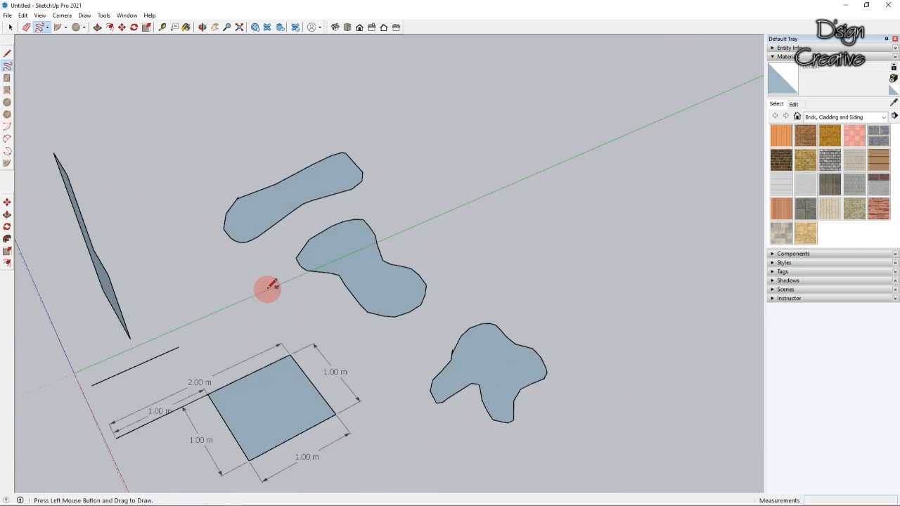
# - Draw a narrow, dumbbell-shaped closed freehand face between the upright face and the elongated freehand shape
pyautogui.scroll(-1, 260, 285)
pyautogui.scroll(1, 210, 246)
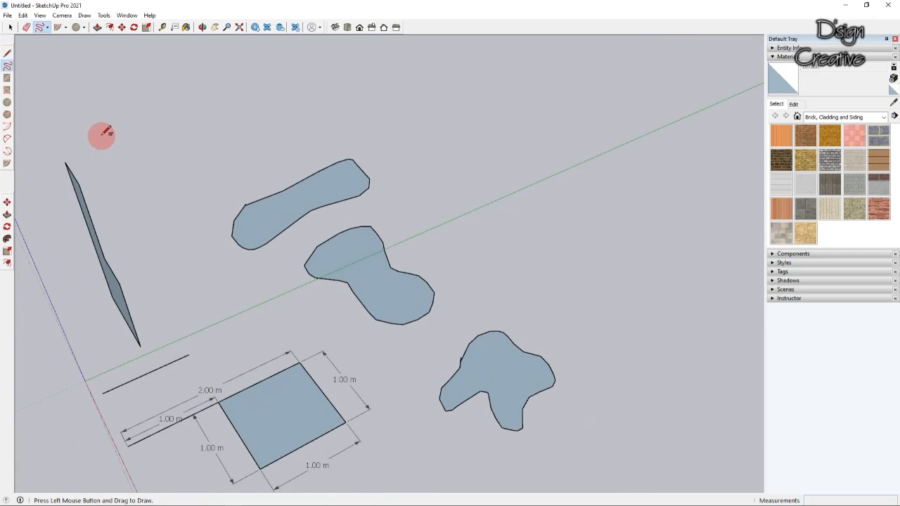
pyautogui.moveTo(137, 175)
pyautogui.mouseDown()
pyautogui.moveTo(190, 205)
pyautogui.moveTo(194, 257)
pyautogui.moveTo(128, 165)
pyautogui.moveTo(137, 184)
pyautogui.mouseUp()
pyautogui.scroll(2, 138, 183)
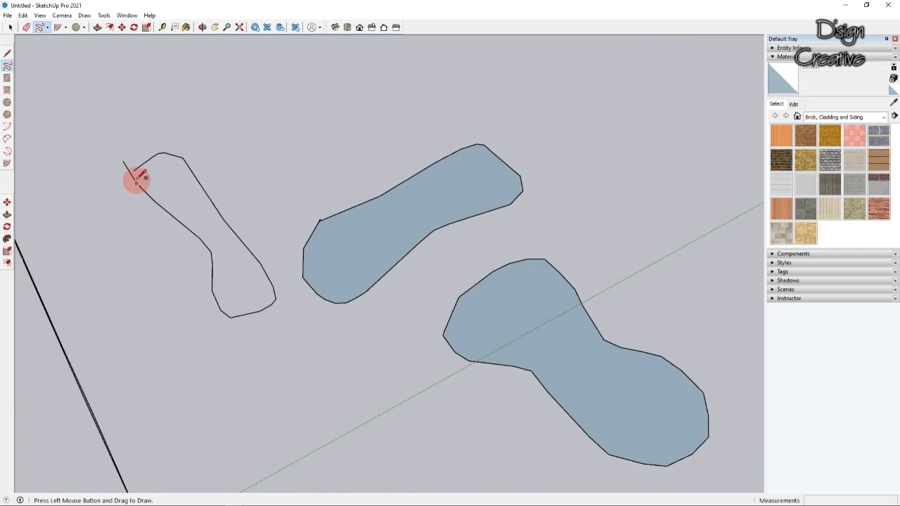
pyautogui.scroll(1, 201, 277)
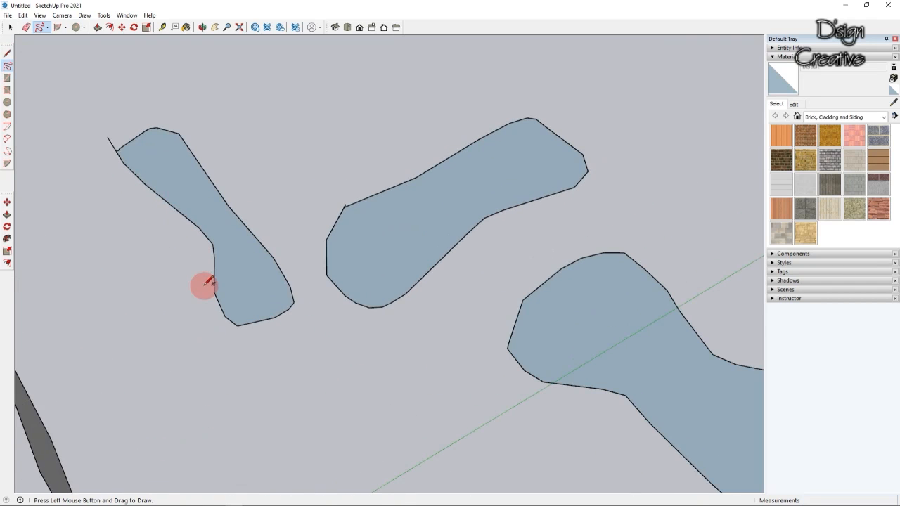
# - Erase the stray line ends sticking out of the narrow freehand face and the neighbouring elongated face
pyautogui.click(26, 27)
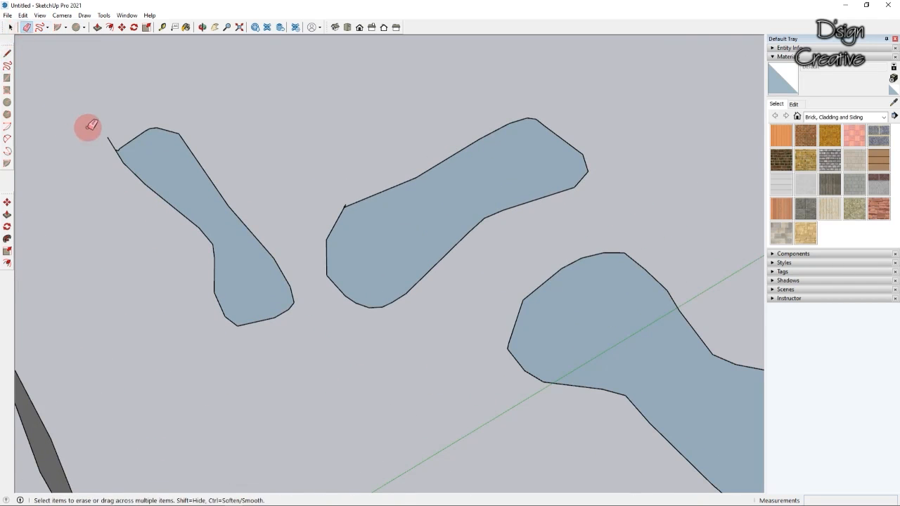
pyautogui.scroll(1, 267, 130)
pyautogui.scroll(2, 359, 204)
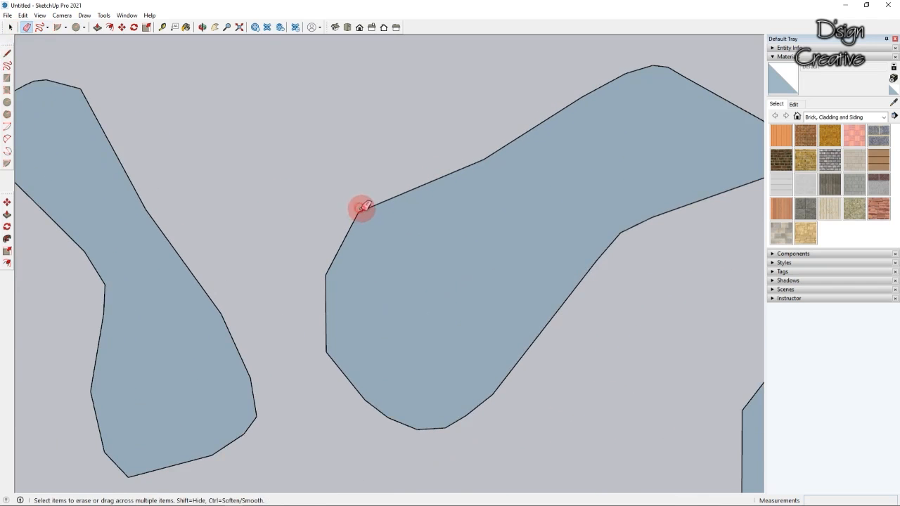
pyautogui.scroll(-3, 282, 186)
pyautogui.click(10, 27)
# - Examine the cleaned-up freehand faces alongside the other shapes from different distances and angles
pyautogui.scroll(-2, 331, 287)
pyautogui.moveTo(331, 287); pyautogui.dragTo(310, 247, button='middle')
pyautogui.scroll(-4, 286, 260)
pyautogui.moveTo(404, 324); pyautogui.dragTo(440, 333, button='middle')
pyautogui.scroll(1, 438, 334)
pyautogui.moveTo(249, 267); pyautogui.dragTo(221, 273, button='middle')
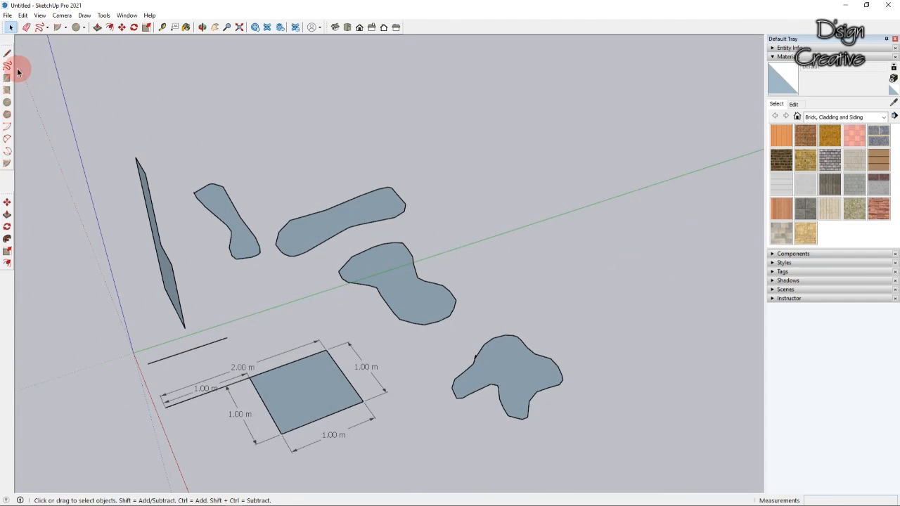
pyautogui.moveTo(313, 269)
pyautogui.mouseDown(button='middle')
pyautogui.moveTo(335, 275)
pyautogui.moveTo(325, 258)
pyautogui.mouseUp(button='middle')
pyautogui.scroll(2, 341, 267)
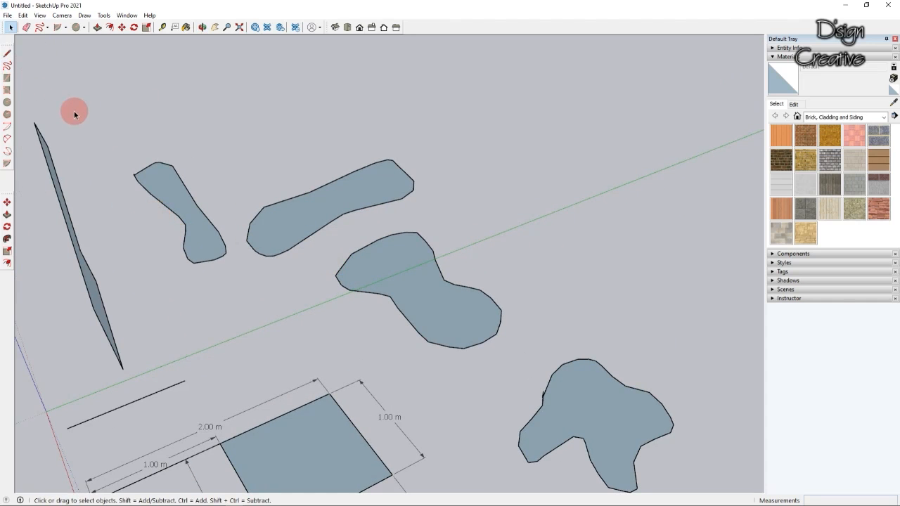
# - Draw a small closed freehand face with irregular lobes beside the peanut shape, on the square's side of the green axis
pyautogui.click(9, 66)
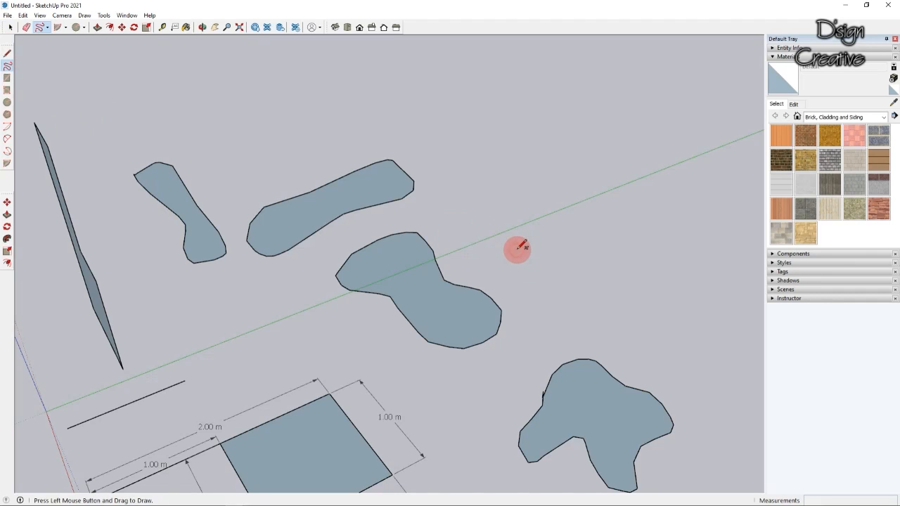
pyautogui.moveTo(518, 248)
pyautogui.mouseDown()
pyautogui.moveTo(543, 233)
pyautogui.moveTo(594, 271)
pyautogui.moveTo(570, 274)
pyautogui.moveTo(541, 299)
pyautogui.moveTo(521, 249)
pyautogui.mouseUp()
pyautogui.scroll(5, 520, 249)
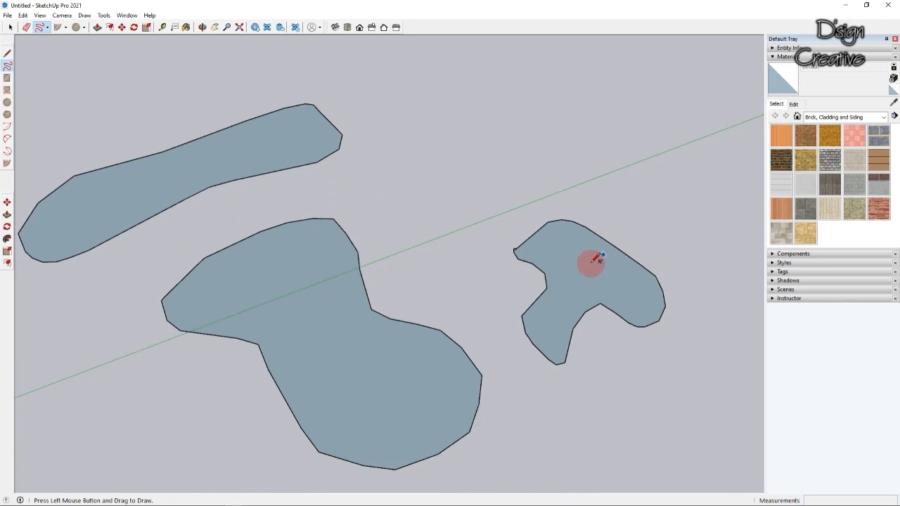
pyautogui.scroll(-6, 508, 275)
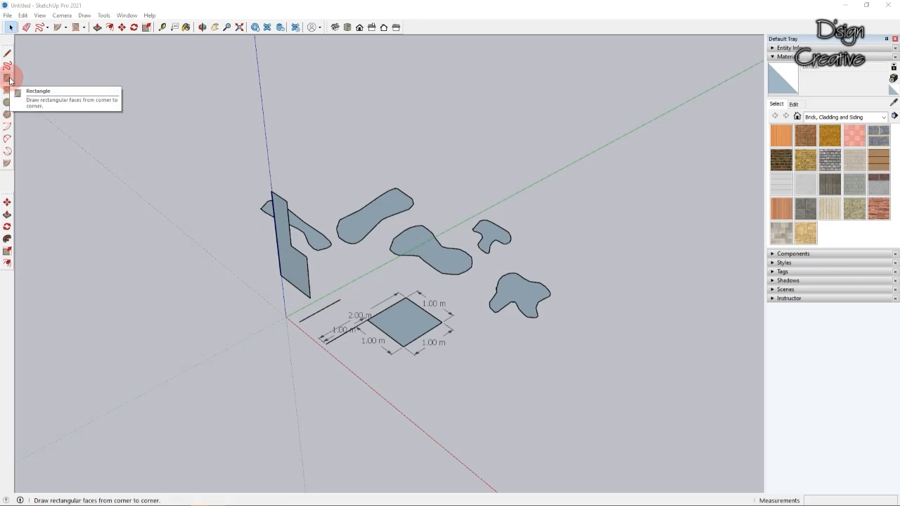
# - Draw two small flat rectangles of free size, one elongated and one nearly square, in the empty area behind the origin
pyautogui.click(8, 78)
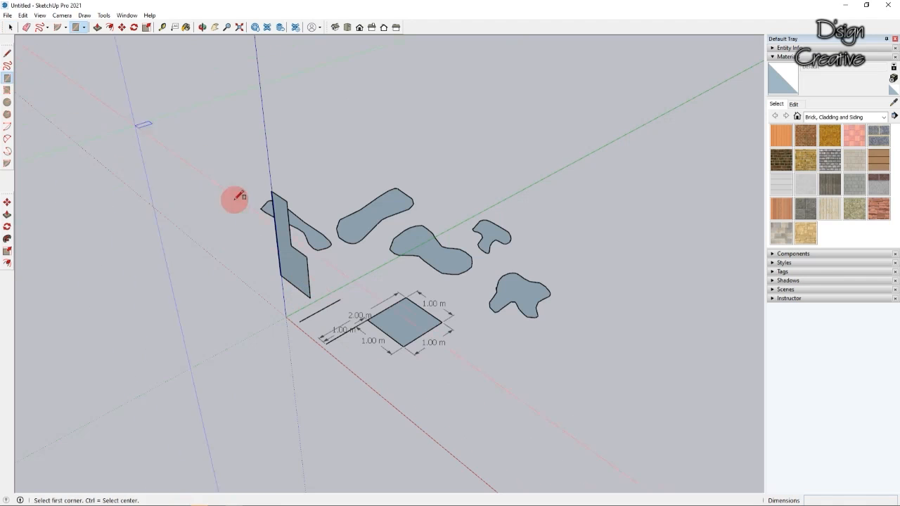
pyautogui.scroll(3, 243, 287)
pyautogui.click(225, 285)
pyautogui.moveTo(226, 285)
pyautogui.mouseDown()
pyautogui.moveTo(186, 326)
pyautogui.moveTo(223, 322)
pyautogui.mouseUp()
pyautogui.click(10, 27)
pyautogui.scroll(-3, 373, 261)
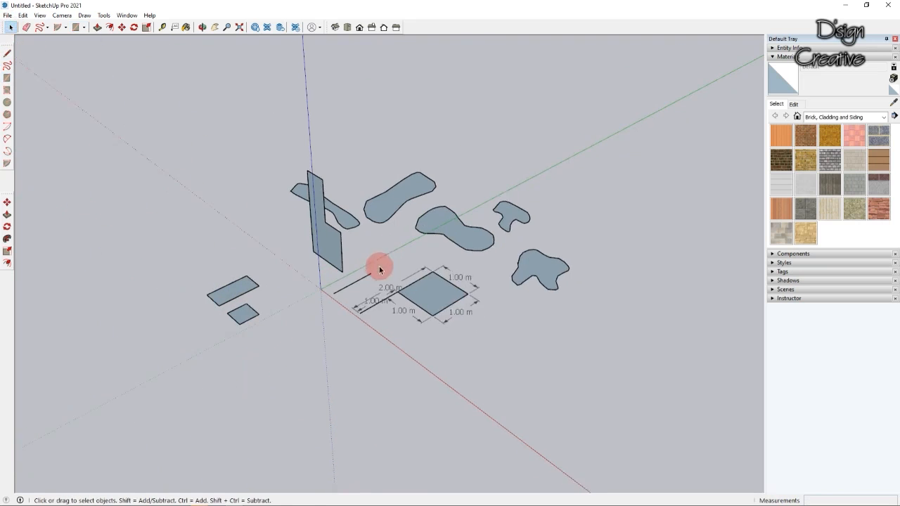
pyautogui.scroll(3, 239, 300)
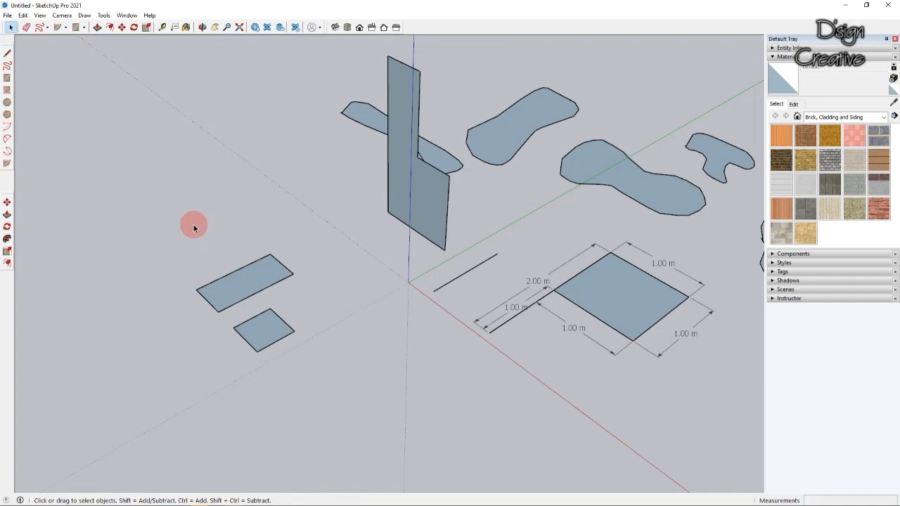
# - Draw a flat rectangle of exactly 1 by 2 m next to the origin, in front of the two small rectangles
pyautogui.click(7, 81)
pyautogui.scroll(-3, 288, 191)
pyautogui.scroll(3, 320, 313)
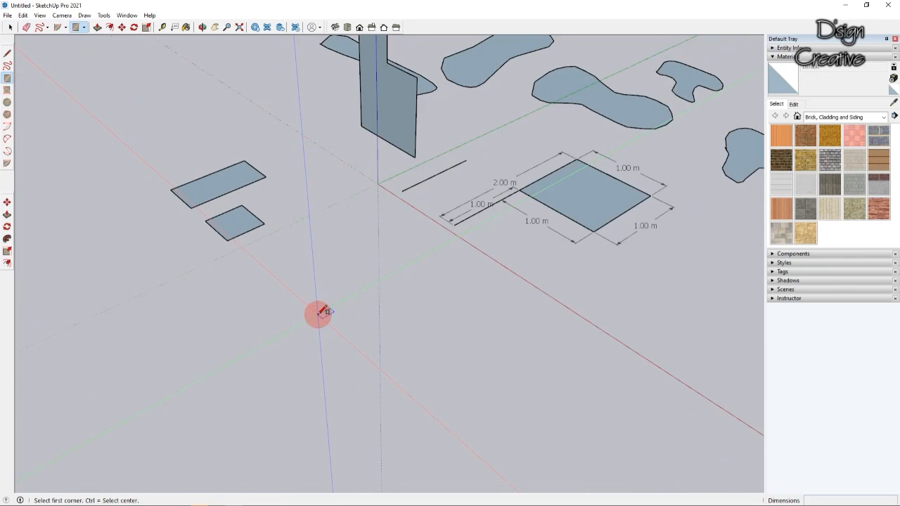
pyautogui.click(320, 313)
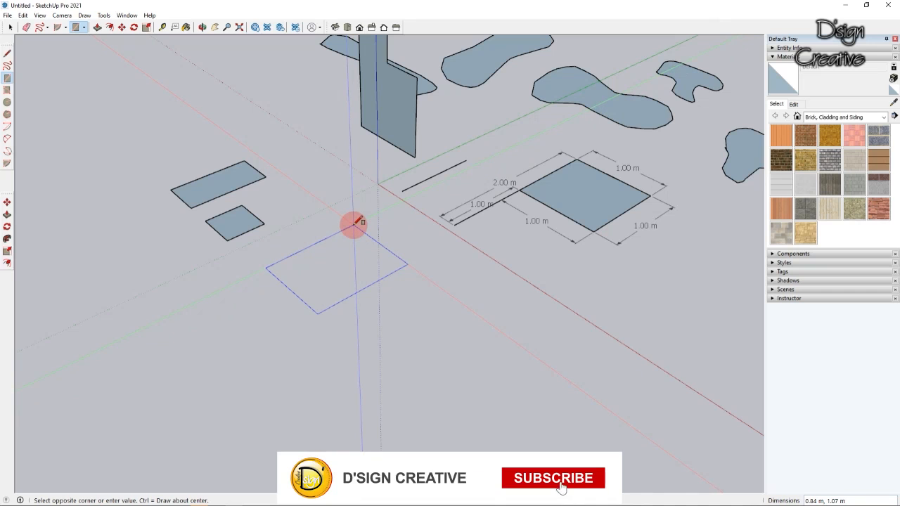
pyautogui.press('Escape')
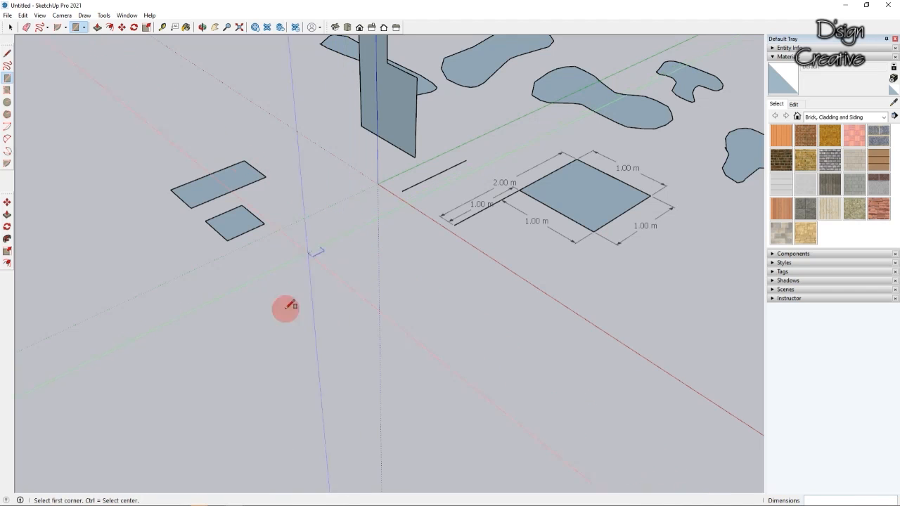
pyautogui.click(304, 323)
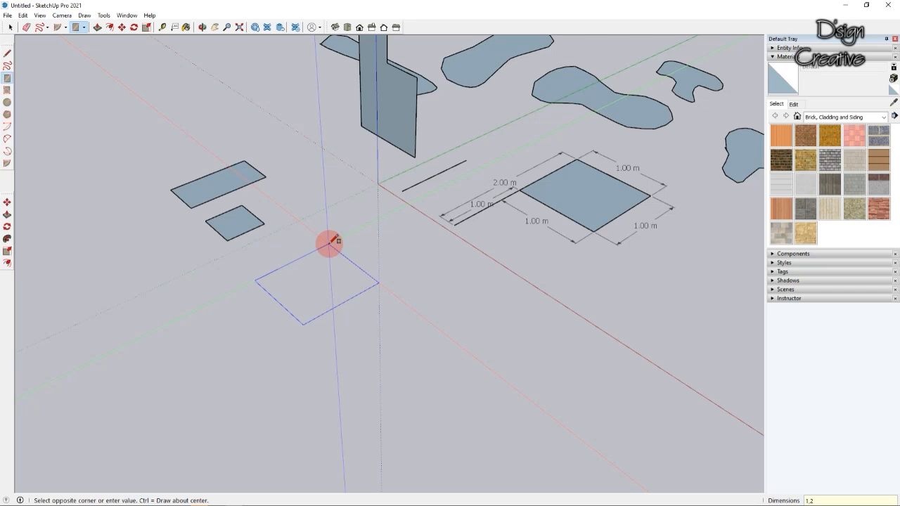
pyautogui.press('Return')
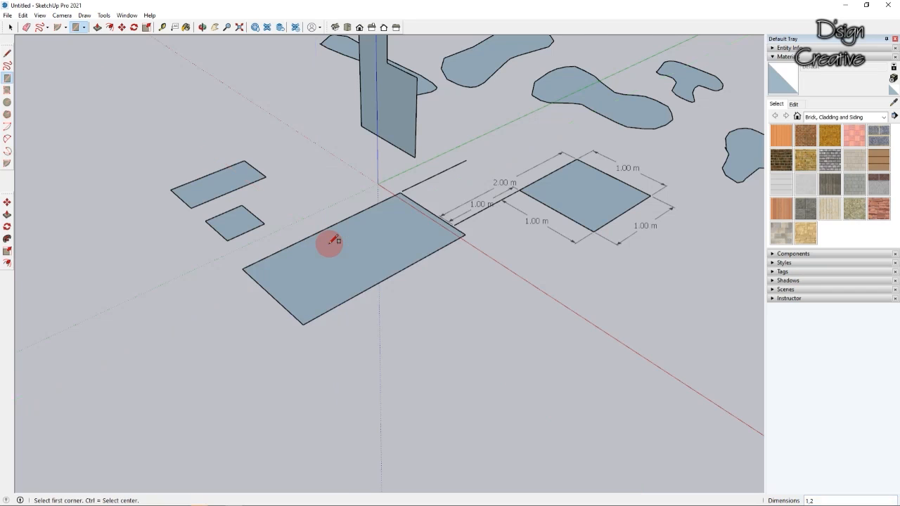
# - Dimension one short side and one long side of the 1 by 2 m rectangle, placing both dimensions outside the face
pyautogui.click(103, 15)
pyautogui.click(125, 187)
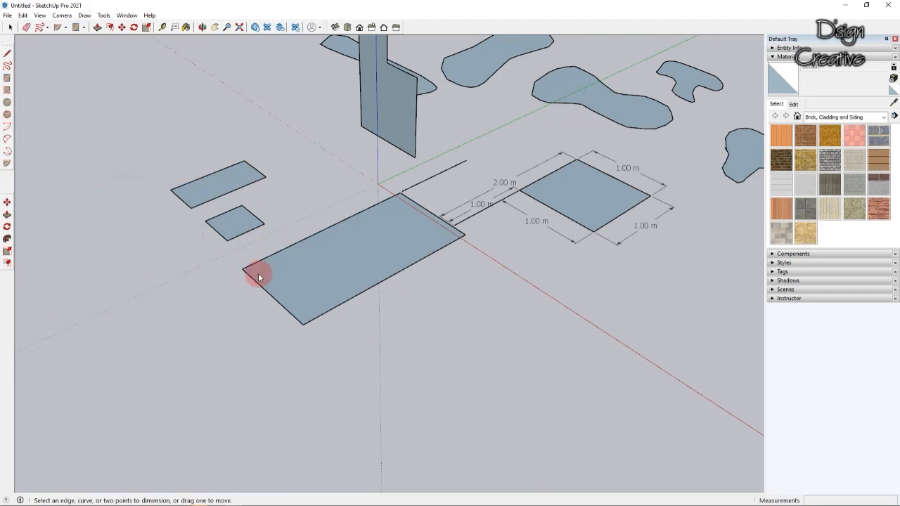
pyautogui.click(243, 268)
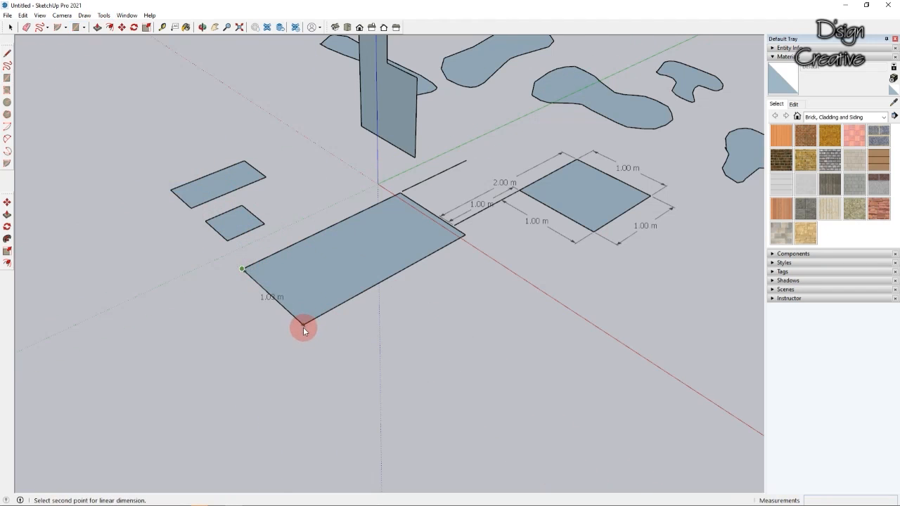
pyautogui.click(303, 326)
pyautogui.click(265, 328)
pyautogui.click(303, 325)
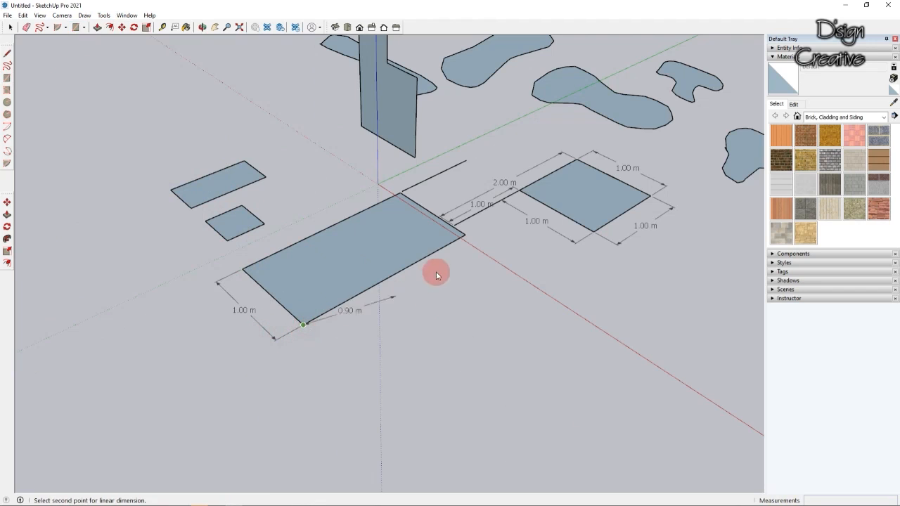
pyautogui.click(464, 236)
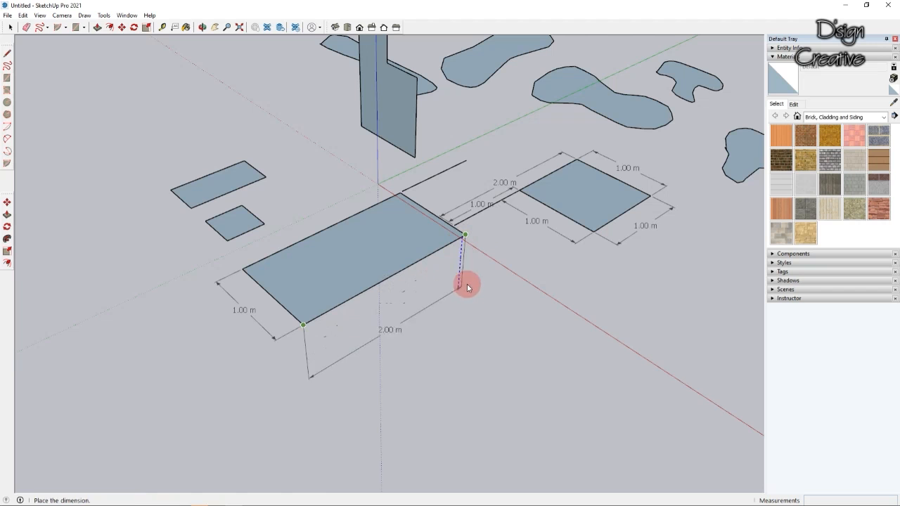
pyautogui.click(492, 270)
pyautogui.scroll(4, 352, 287)
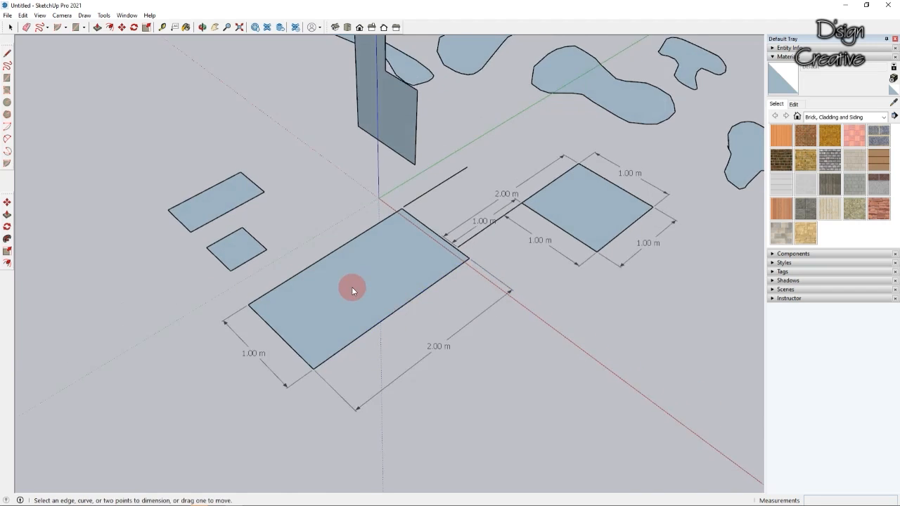
pyautogui.moveTo(362, 278); pyautogui.dragTo(371, 278, button='middle')
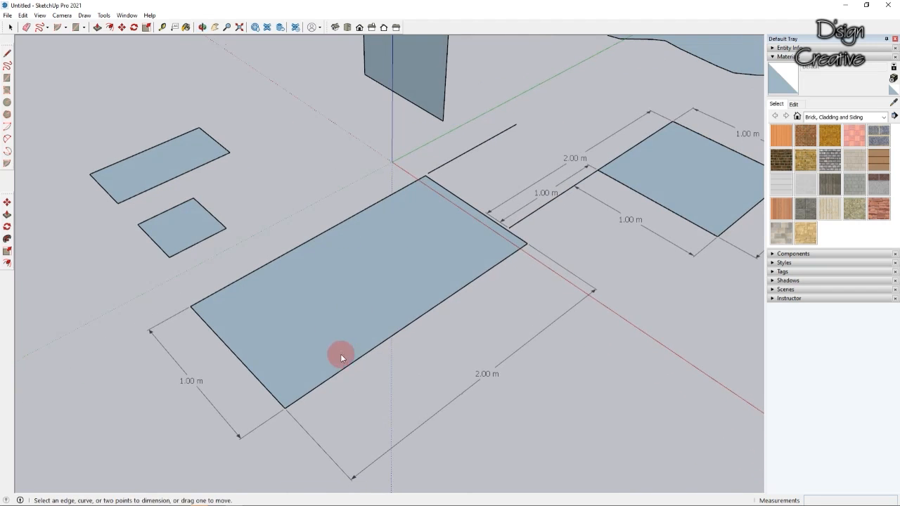
pyautogui.scroll(-3, 361, 335)
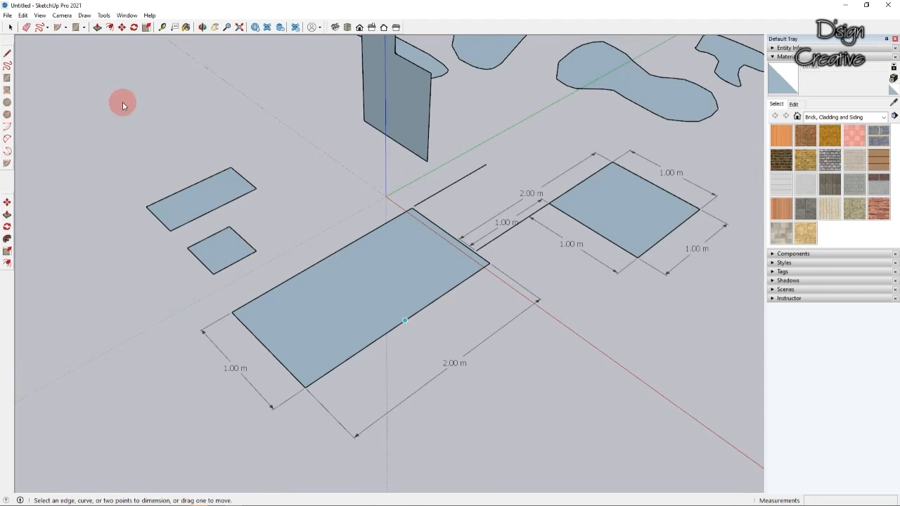
pyautogui.click(10, 26)
# - Draw a flat 0.5 by 0.5 m square in the empty area beyond the two small rectangles
pyautogui.scroll(-5, 492, 301)
pyautogui.click(8, 51)
pyautogui.click(8, 78)
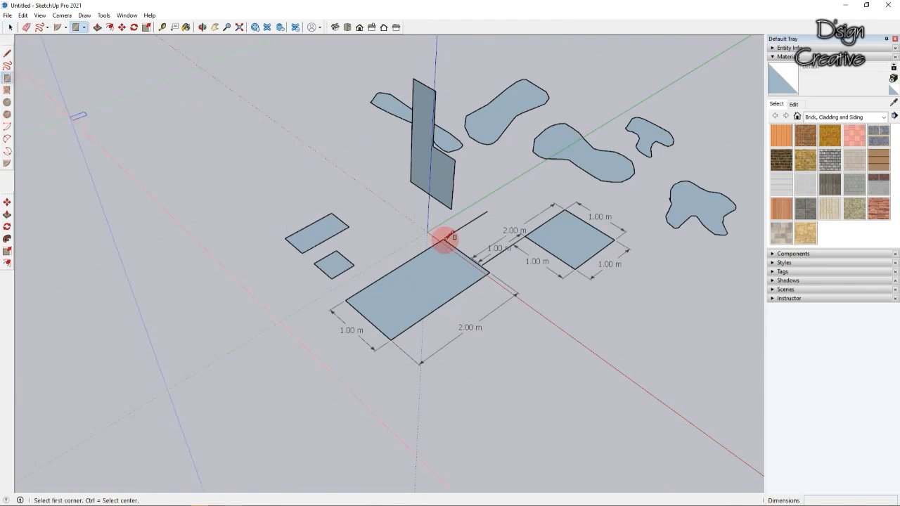
pyautogui.scroll(-2, 402, 221)
pyautogui.scroll(3, 213, 273)
pyautogui.click(257, 281)
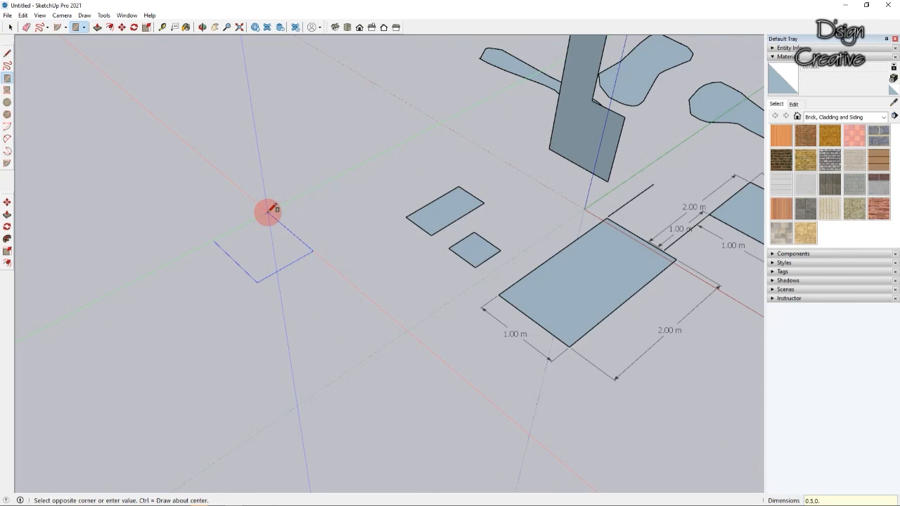
pyautogui.press('Return')
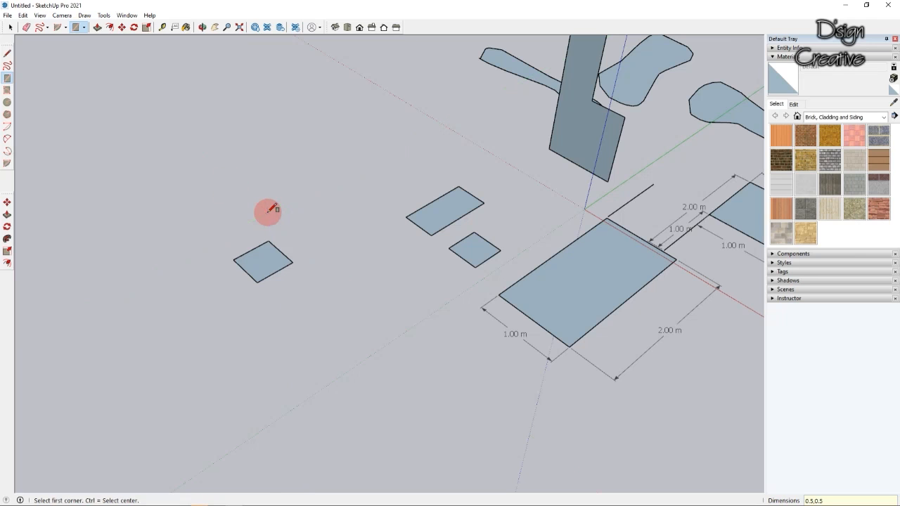
pyautogui.click(11, 26)
# - Dimension one side of the 0.5 m square, placing the dimension clear of the edge
pyautogui.scroll(3, 261, 275)
pyautogui.scroll(2, 261, 275)
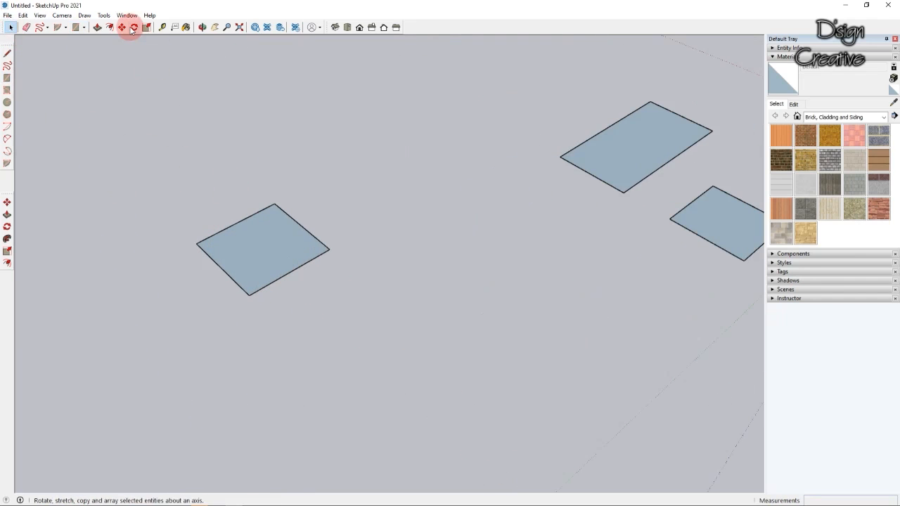
pyautogui.click(104, 16)
pyautogui.click(129, 187)
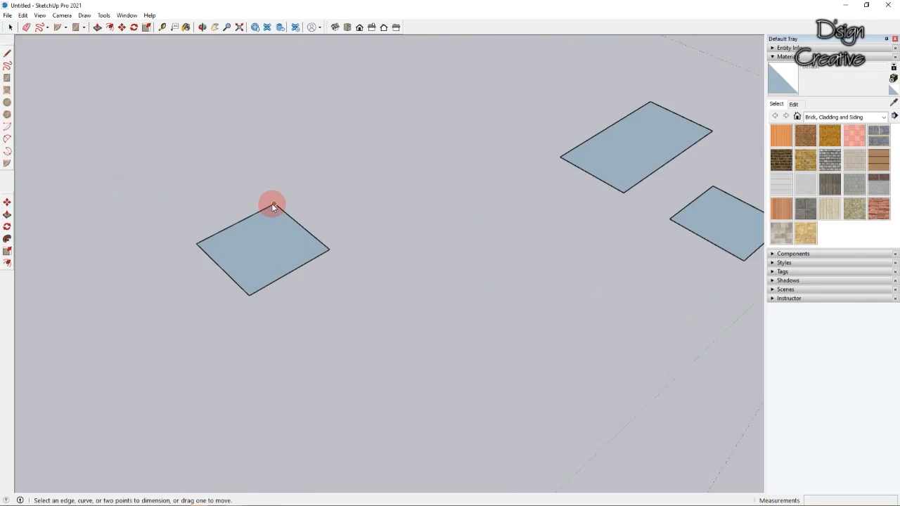
pyautogui.click(274, 205)
pyautogui.click(330, 253)
pyautogui.click(353, 229)
pyautogui.scroll(1, 256, 224)
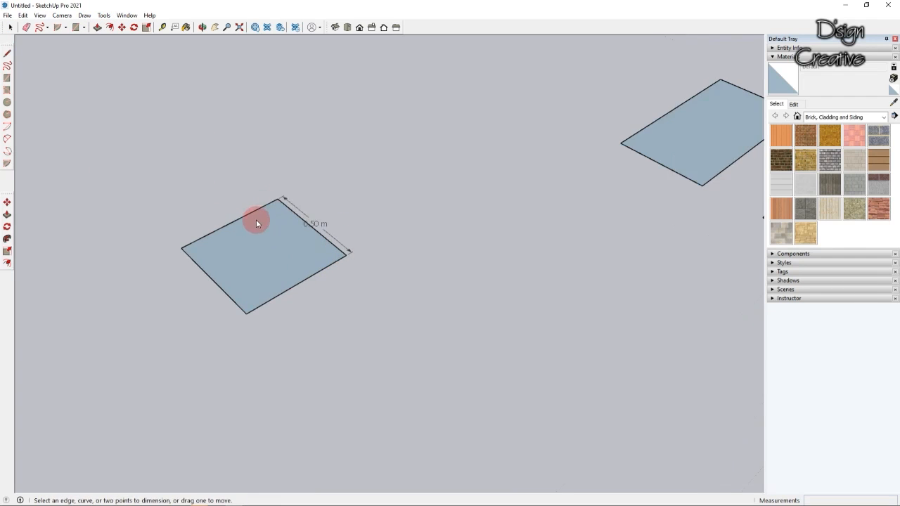
pyautogui.click(317, 201)
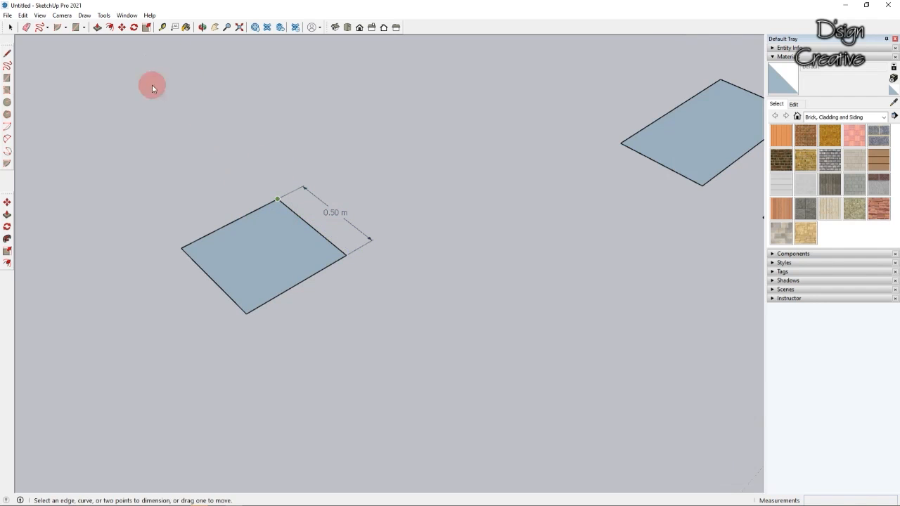
# - Dimension the adjacent side of the 0.5 m square, placing the dimension outside the face
pyautogui.click(182, 250)
pyautogui.click(275, 200)
pyautogui.click(225, 190)
pyautogui.click(10, 27)
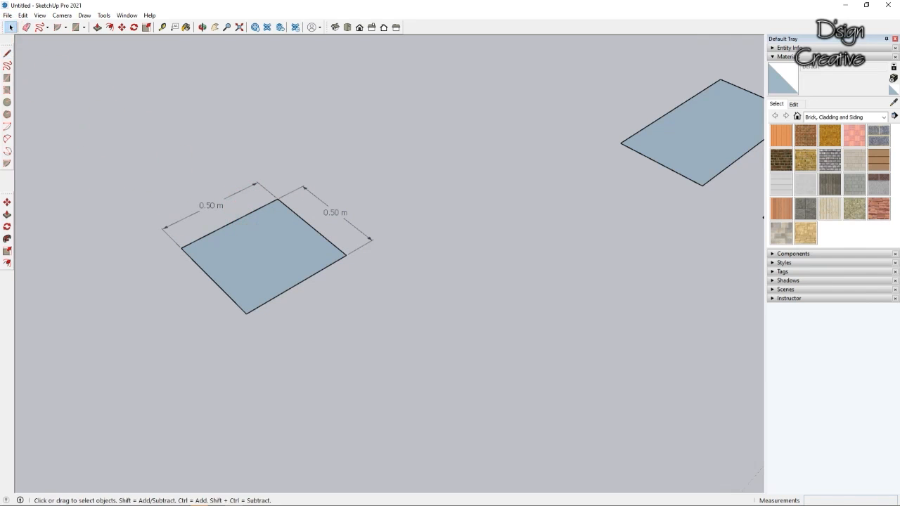
pyautogui.moveTo(358, 356); pyautogui.dragTo(334, 339, button='middle')
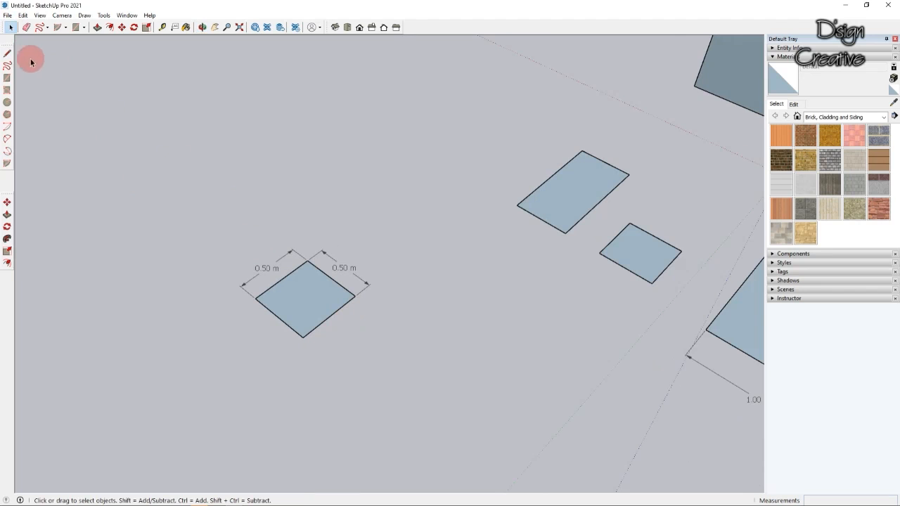
pyautogui.moveTo(447, 336); pyautogui.dragTo(295, 298, button='middle')
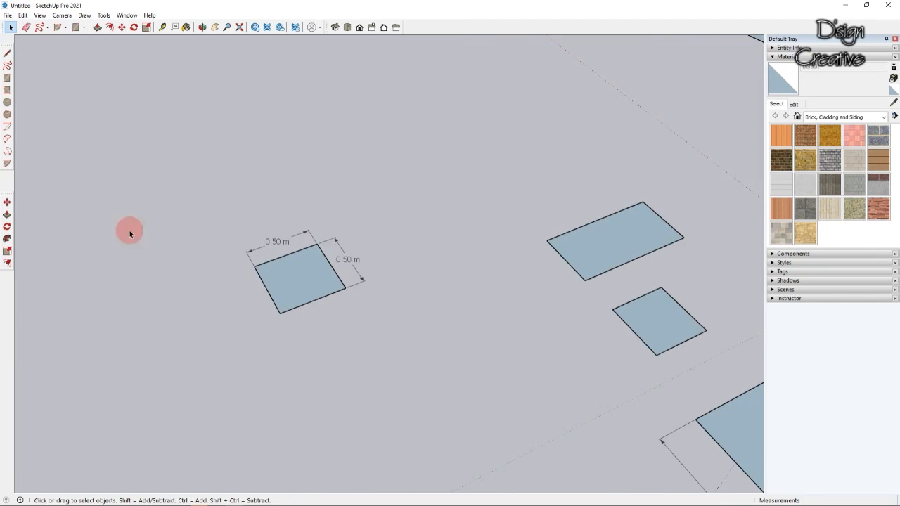
# - Draw a Rotated Rectangle about 0.25 by 0.51 m near the dimensioned 0.5 m square, base along the red axis, tilted about 70 degrees
pyautogui.click(6, 92)
pyautogui.moveTo(181, 127); pyautogui.dragTo(345, 325, button='middle')
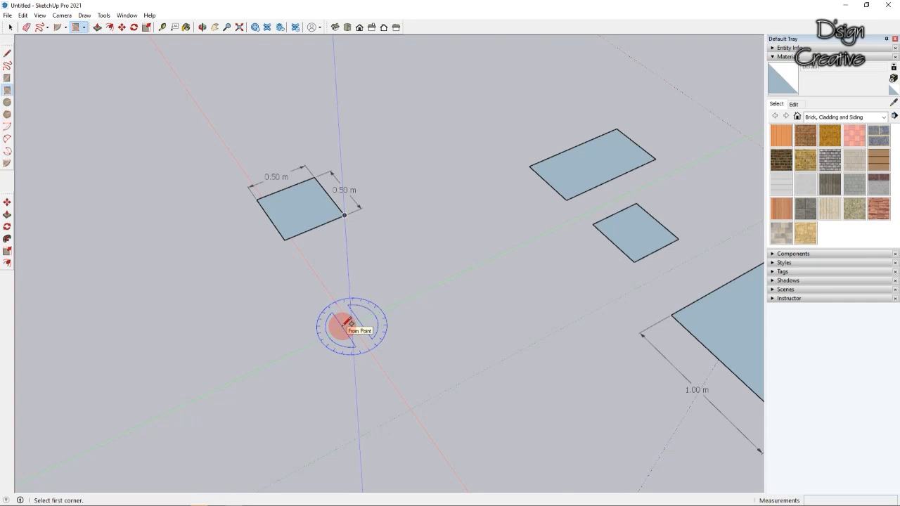
pyautogui.click(383, 339)
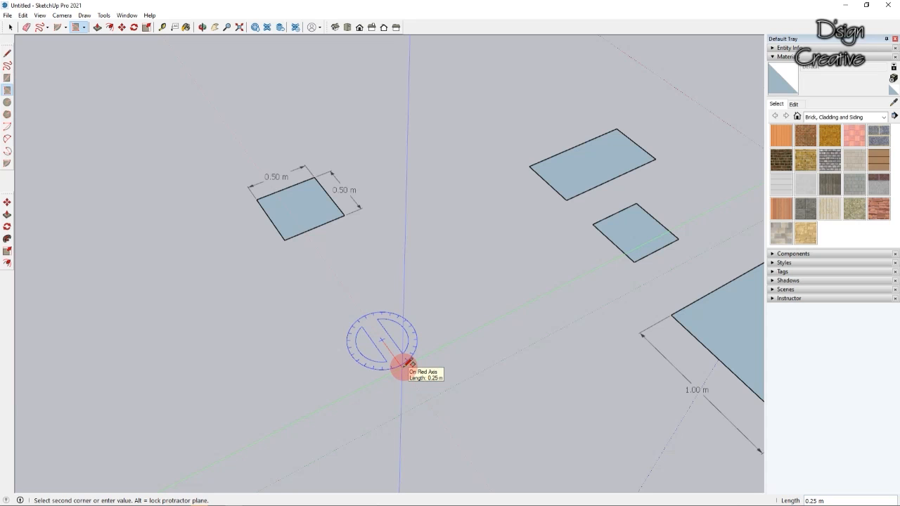
pyautogui.click(403, 366)
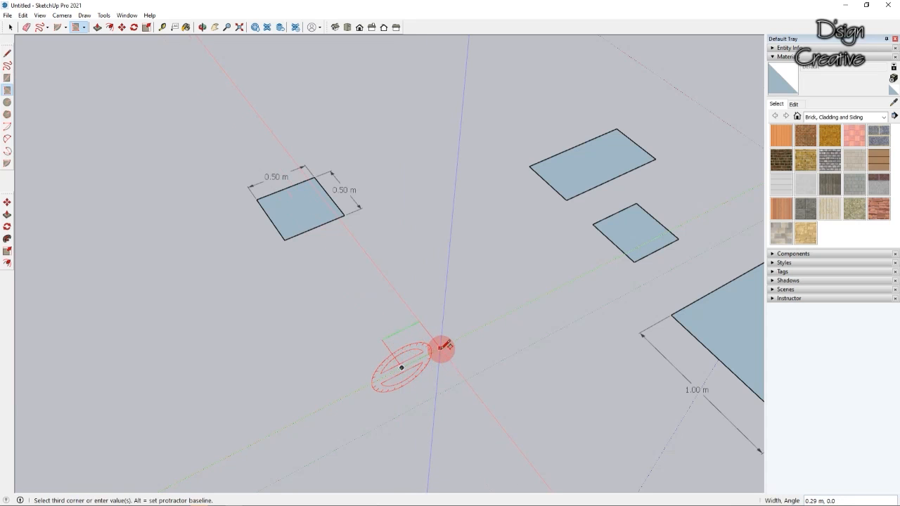
pyautogui.moveTo(428, 331); pyautogui.dragTo(423, 277, button='middle')
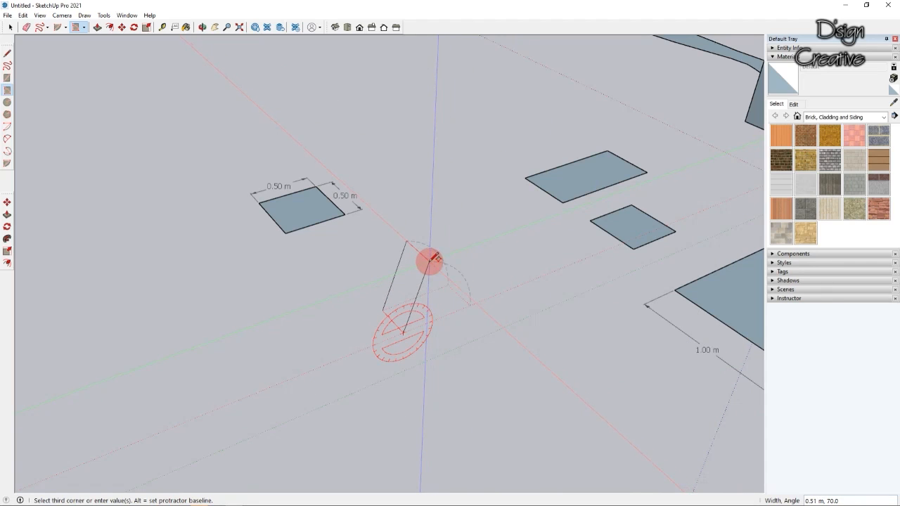
pyautogui.click(432, 259)
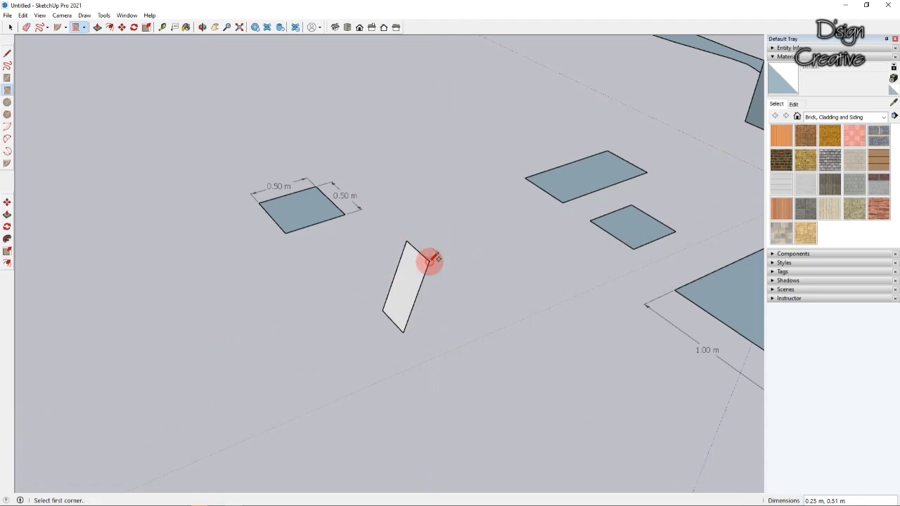
pyautogui.moveTo(417, 257); pyautogui.dragTo(373, 288, button='middle')
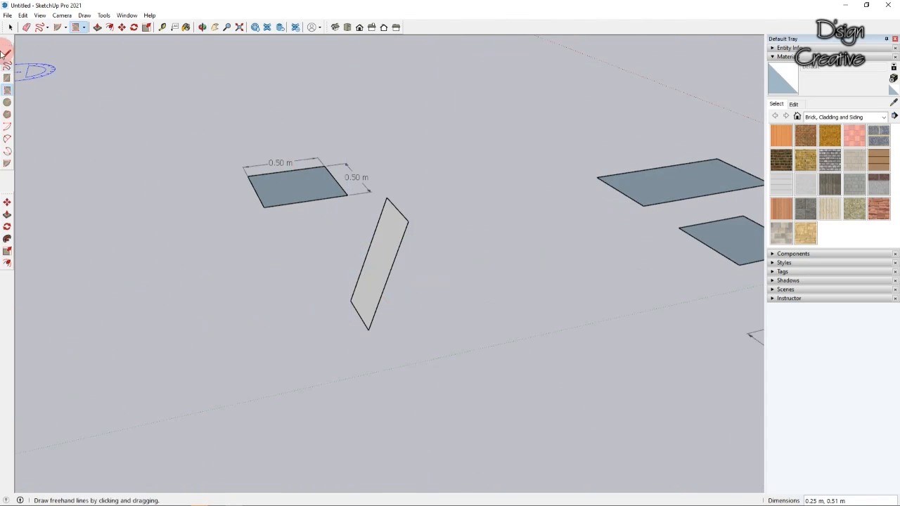
pyautogui.click(10, 27)
pyautogui.scroll(2, 372, 314)
pyautogui.moveTo(373, 314); pyautogui.dragTo(357, 336, button='middle')
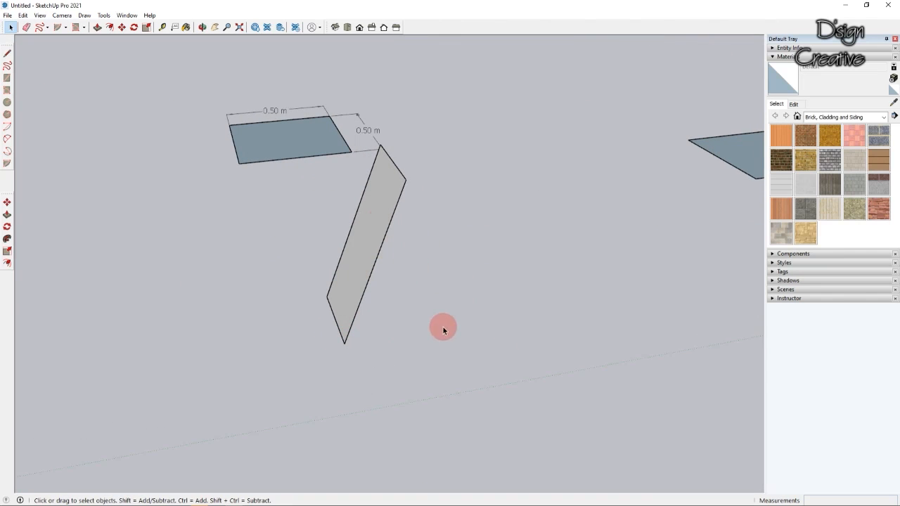
pyautogui.moveTo(426, 314); pyautogui.dragTo(440, 297, button='middle')
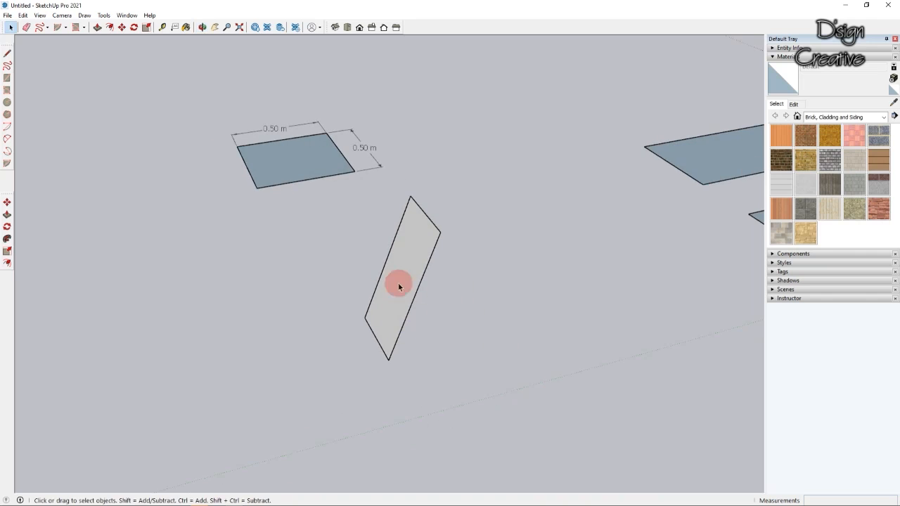
# - Draw an upright Rotated Rectangle beside the tilted one, about 0.40 m long on the green axis and 0.38 m high at 90 degrees
pyautogui.click(7, 90)
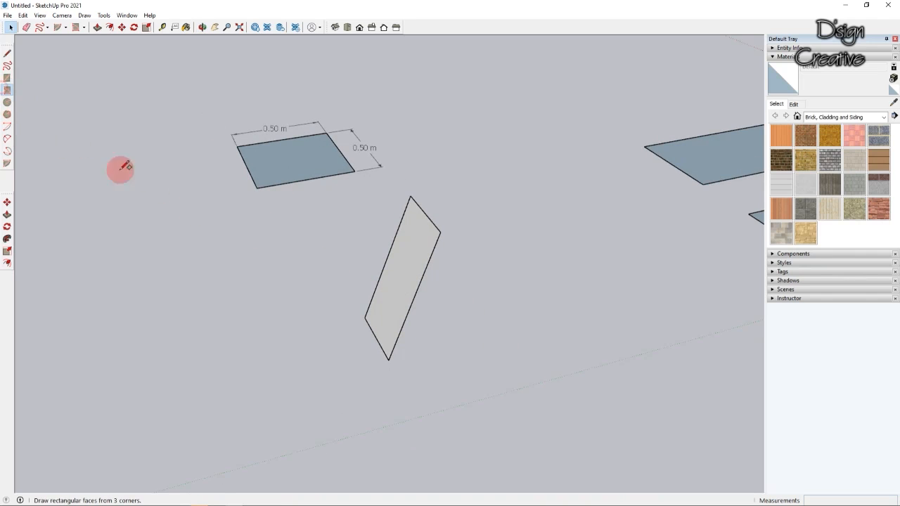
pyautogui.scroll(-2, 251, 236)
pyautogui.click(412, 356)
pyautogui.click(489, 336)
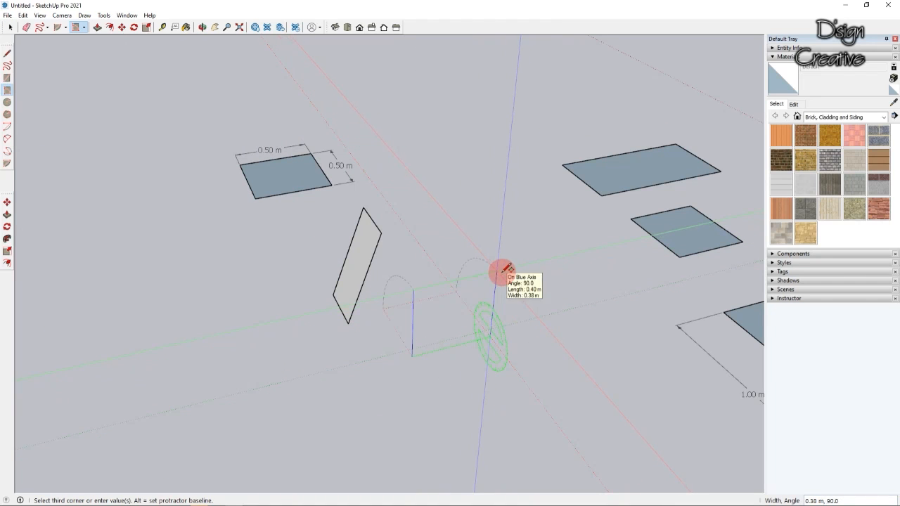
pyautogui.click(501, 271)
# - Draw a flat Rotated Rectangle about 0.30 by 0.41 m on the ground in front of the upright rectangle
pyautogui.moveTo(446, 345); pyautogui.dragTo(446, 375, button='middle')
pyautogui.click(447, 372)
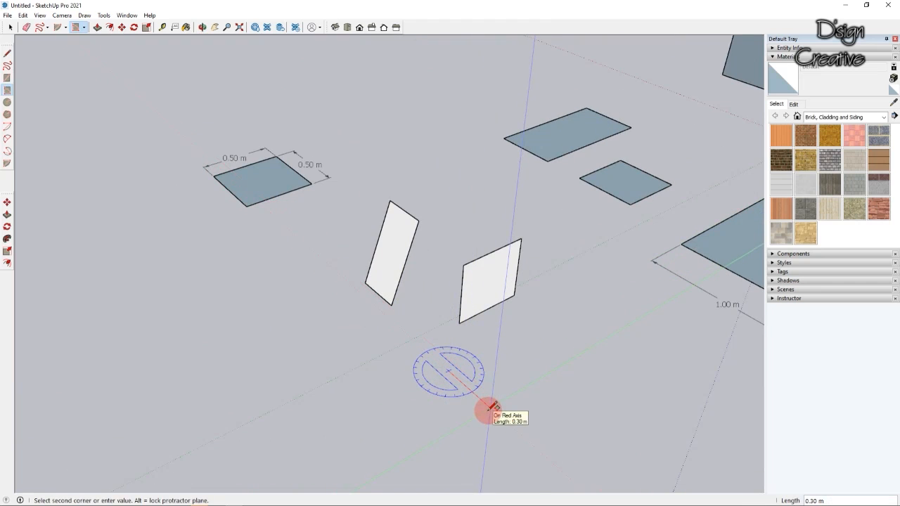
pyautogui.click(492, 407)
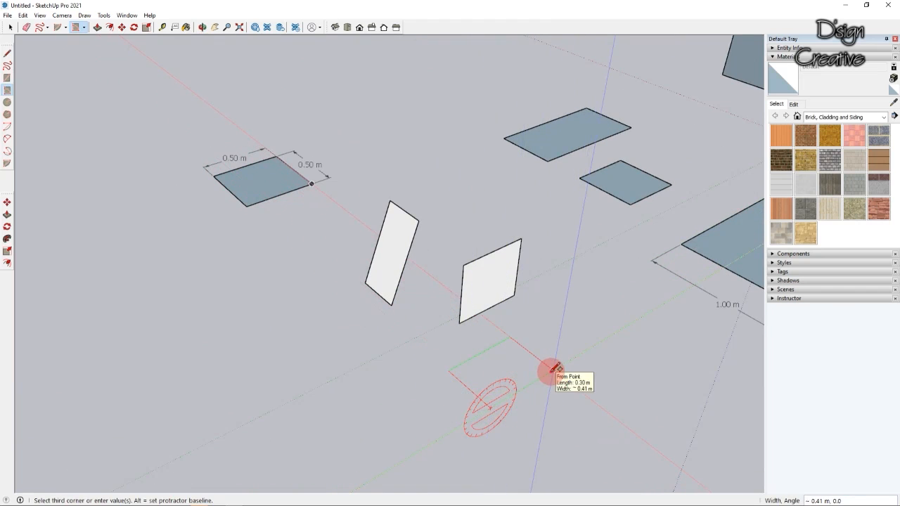
pyautogui.click(553, 368)
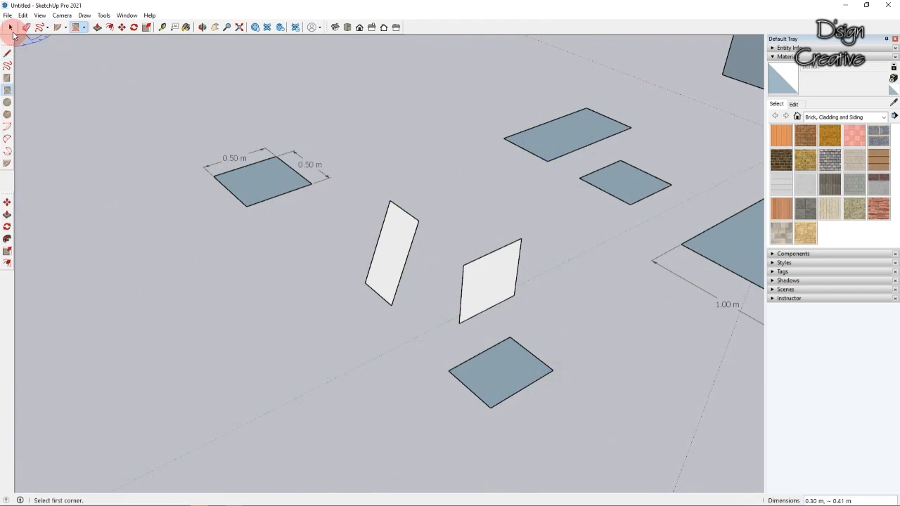
pyautogui.click(11, 29)
pyautogui.moveTo(325, 247); pyautogui.dragTo(484, 364, button='middle')
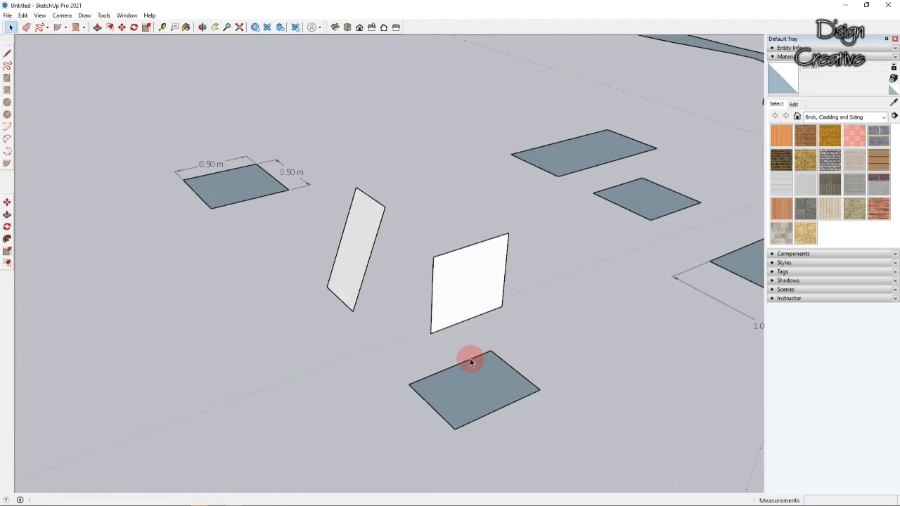
pyautogui.scroll(-2, 484, 363)
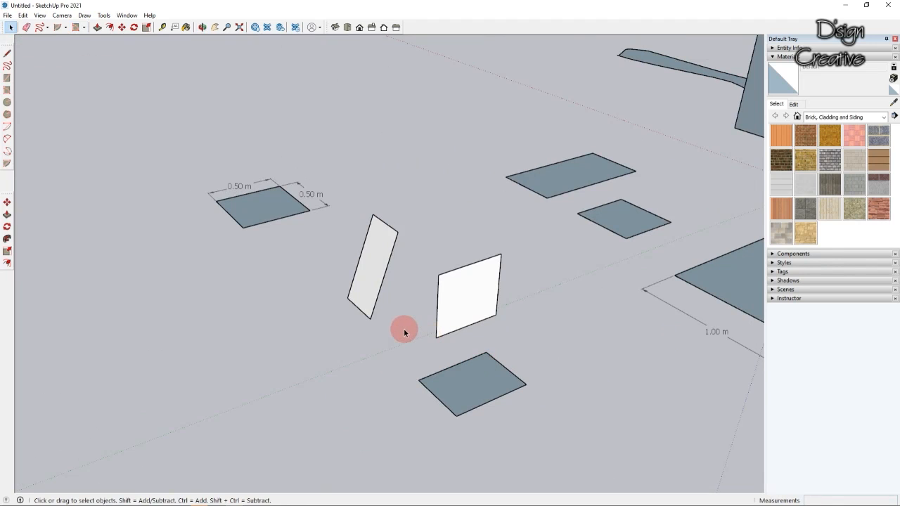
pyautogui.moveTo(398, 331); pyautogui.dragTo(342, 356, button='middle')
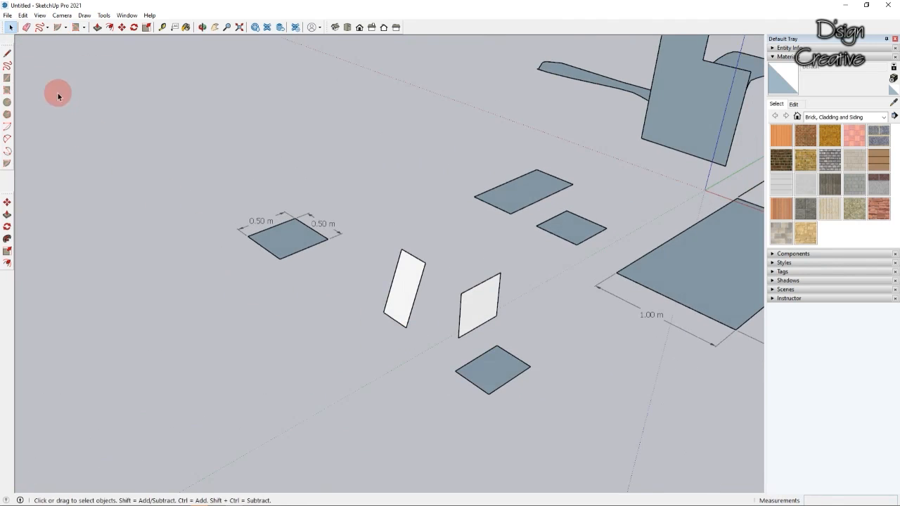
# - Draw a 0.5 by 0.5 m Rotated Rectangle tilted 45 degrees from the ground, between the dimensioned square and the two small flat rectangles
pyautogui.click(9, 89)
pyautogui.moveTo(221, 231); pyautogui.dragTo(352, 217, button='middle')
pyautogui.scroll(3, 351, 218)
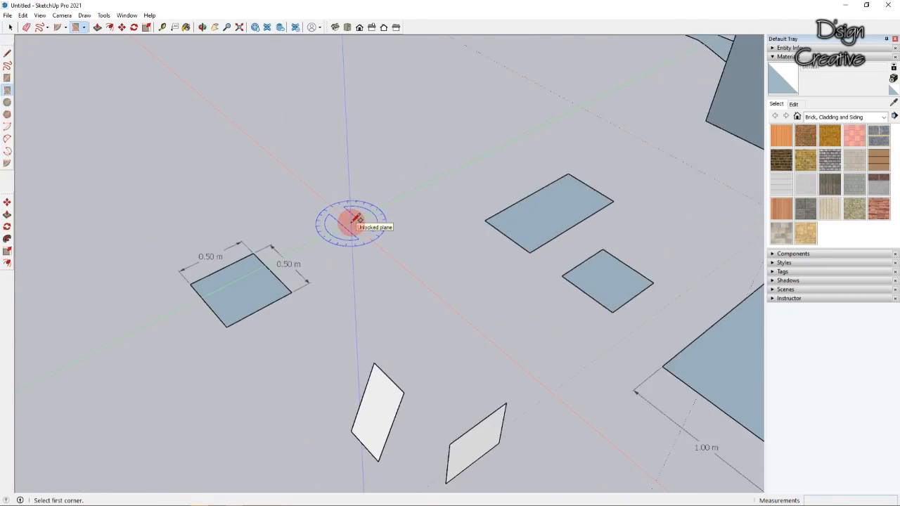
pyautogui.scroll(2, 355, 219)
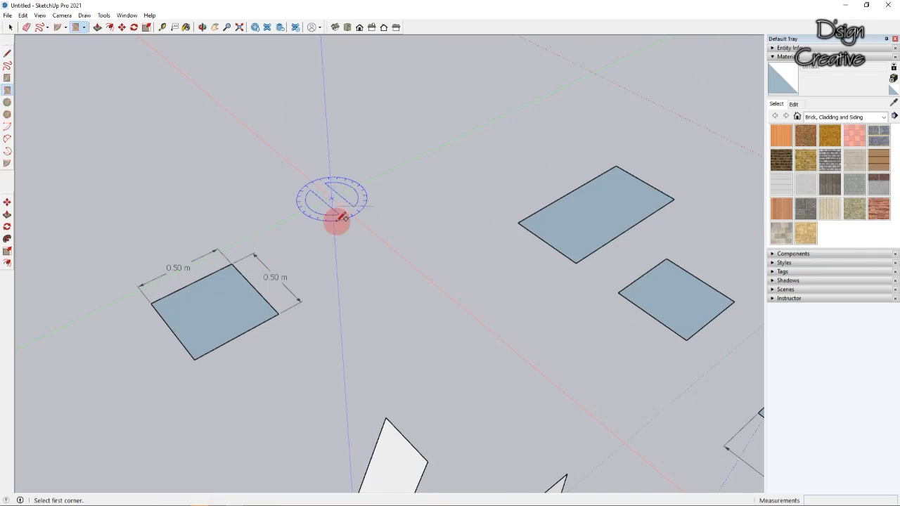
pyautogui.scroll(1, 350, 279)
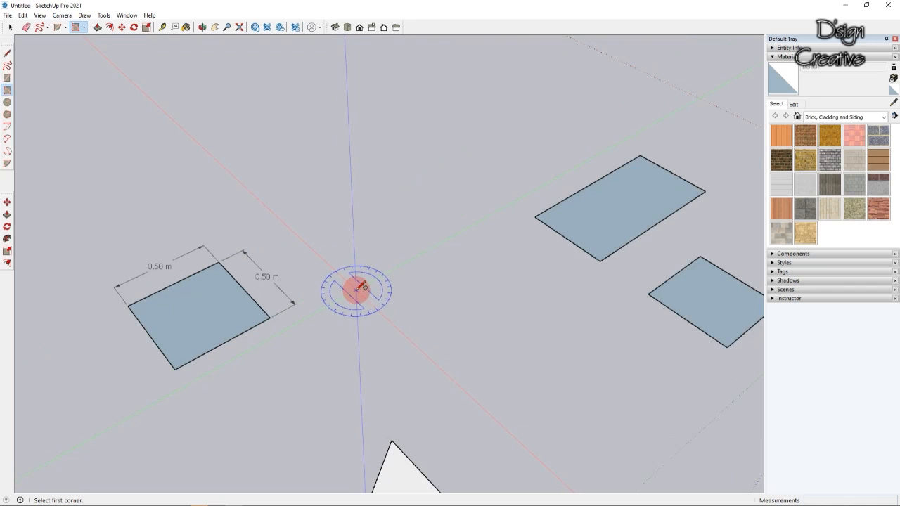
pyautogui.click(355, 289)
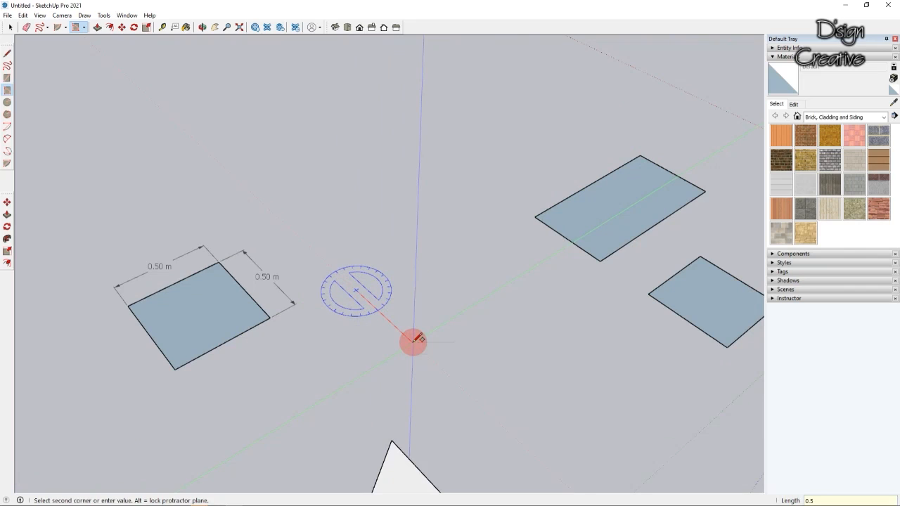
pyautogui.moveTo(472, 243); pyautogui.dragTo(444, 235, button='middle')
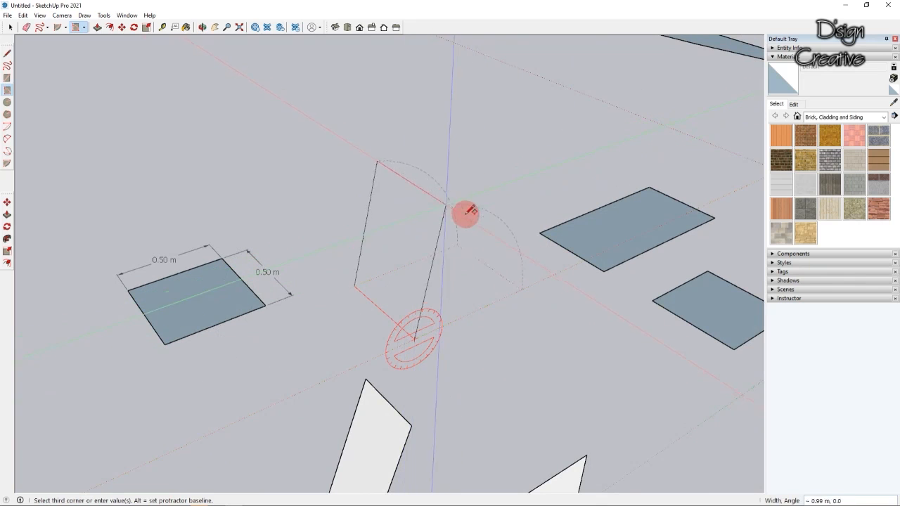
pyautogui.moveTo(436, 241); pyautogui.dragTo(421, 191, button='middle')
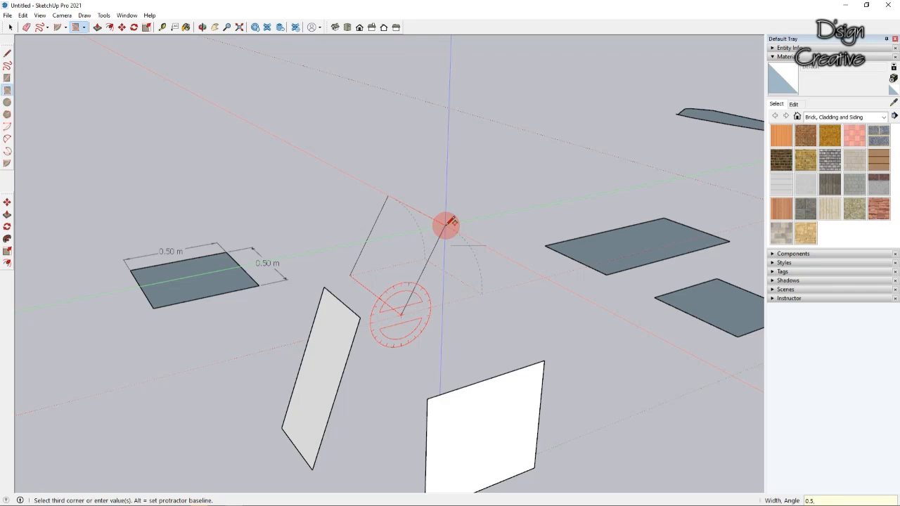
pyautogui.click(450, 222)
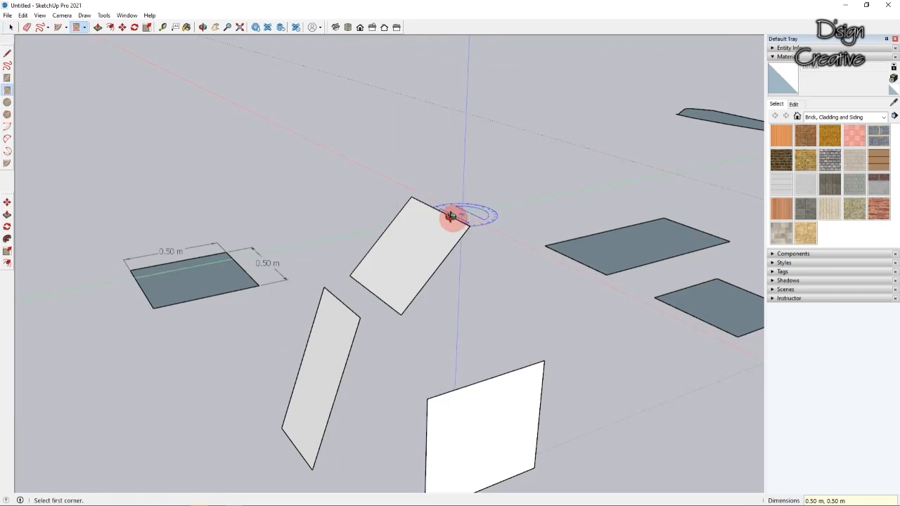
pyautogui.moveTo(450, 217); pyautogui.dragTo(411, 213, button='middle')
pyautogui.moveTo(421, 261); pyautogui.dragTo(235, 136, button='middle')
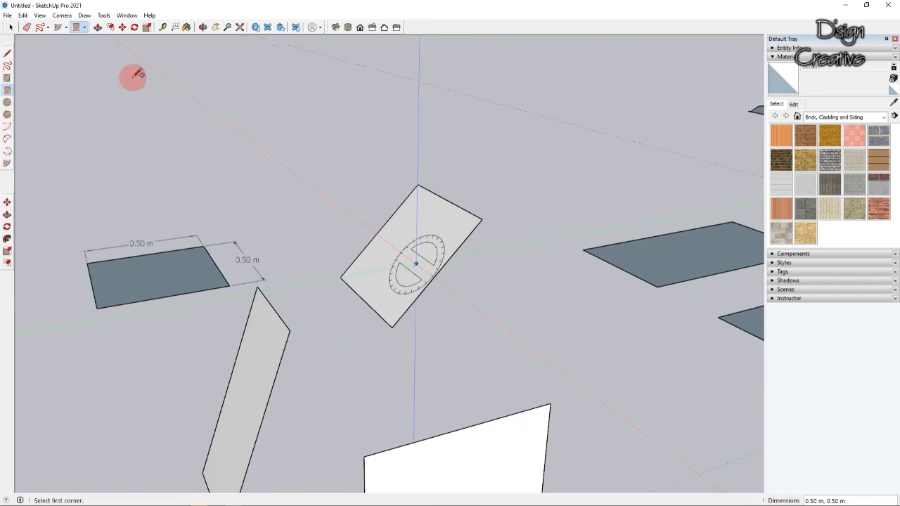
pyautogui.click(10, 26)
# - Dimension the tilted square's bottom edge on the ground, placing the dimension outside the face
pyautogui.moveTo(409, 205); pyautogui.dragTo(411, 254, button='middle')
pyautogui.scroll(3, 397, 247)
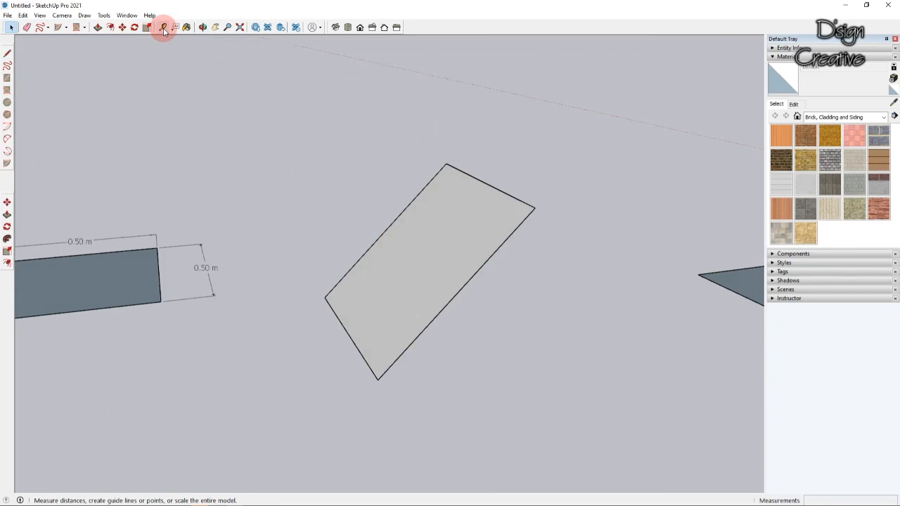
pyautogui.click(104, 15)
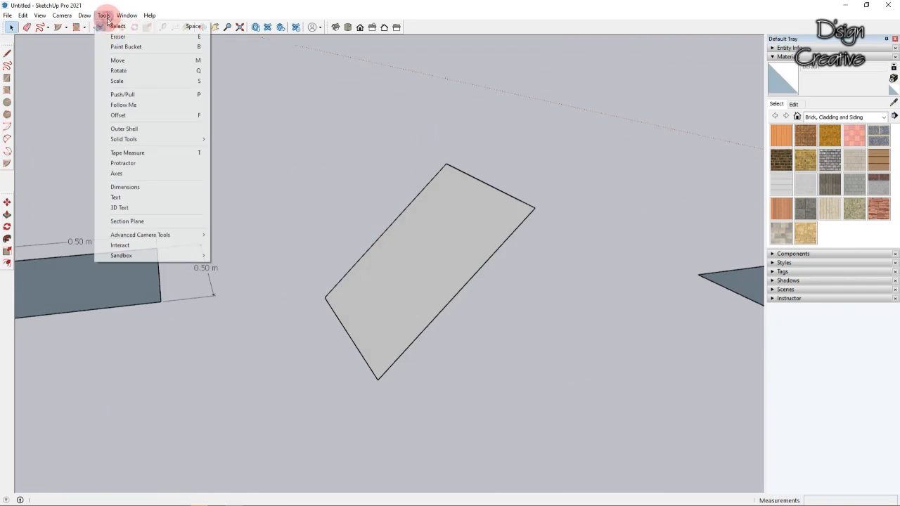
pyautogui.click(125, 187)
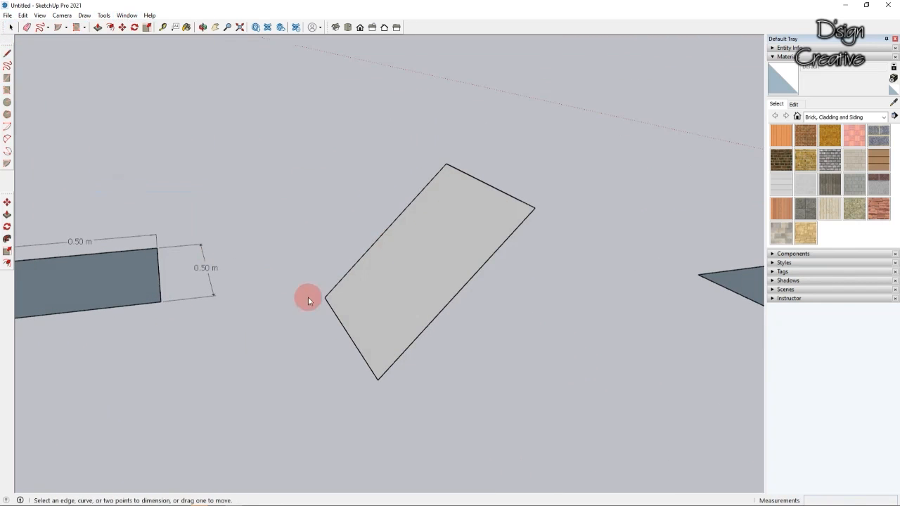
pyautogui.click(375, 379)
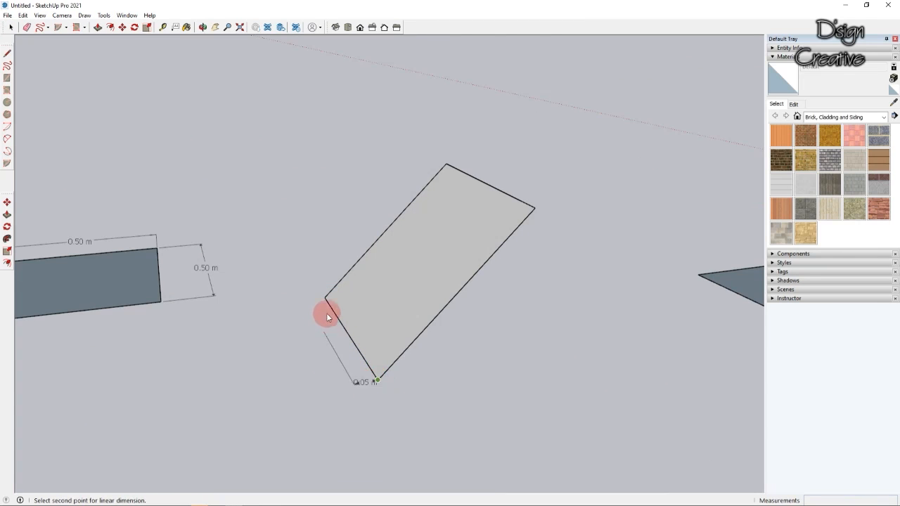
pyautogui.press('Escape')
pyautogui.click(325, 298)
pyautogui.moveTo(383, 368); pyautogui.dragTo(396, 397, button='middle')
pyautogui.click(393, 397)
pyautogui.click(343, 388)
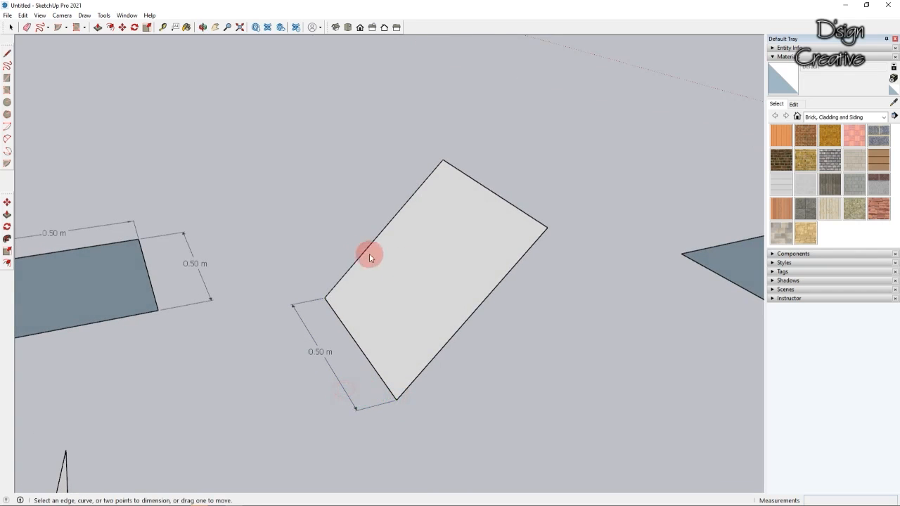
# - Dimension the adjacent sloping side of the tilted square, placing the dimension clear of the edge
pyautogui.click(325, 298)
pyautogui.click(409, 142)
pyautogui.click(9, 26)
pyautogui.scroll(-2, 361, 367)
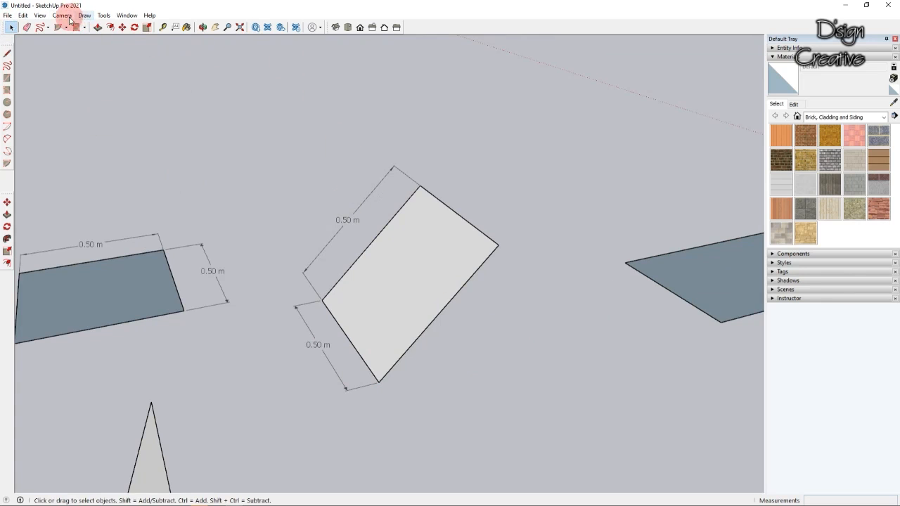
# - Measure the tilted square's angle to the ground with the Protractor centred on its lower corner, leaving a ground-level guide line
pyautogui.click(103, 15)
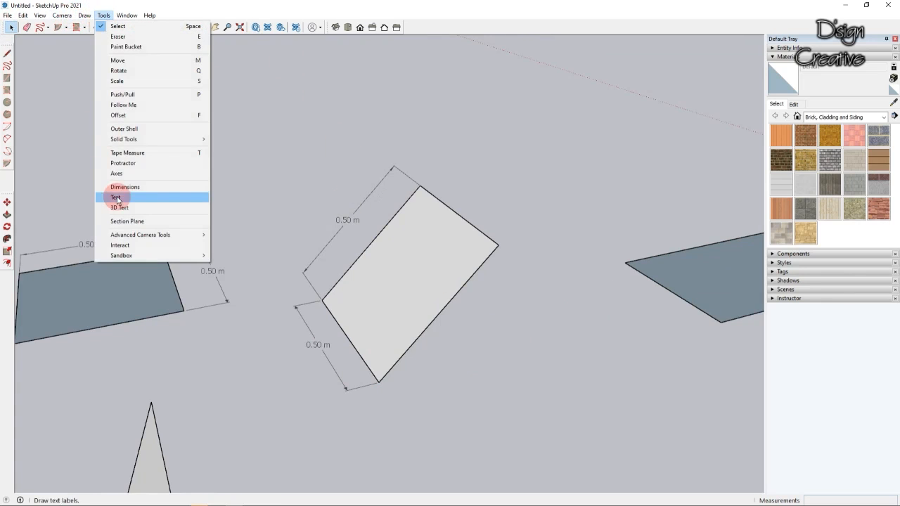
pyautogui.click(123, 163)
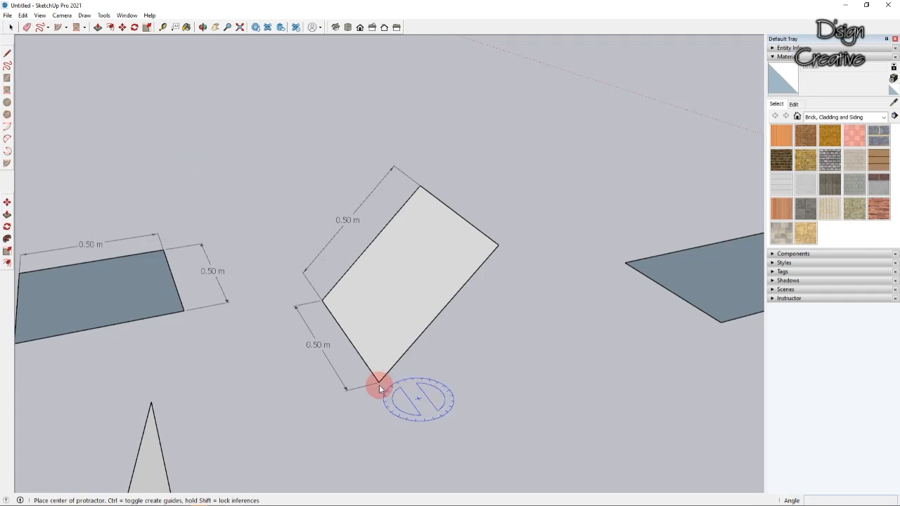
pyautogui.moveTo(373, 375); pyautogui.dragTo(269, 241, button='middle')
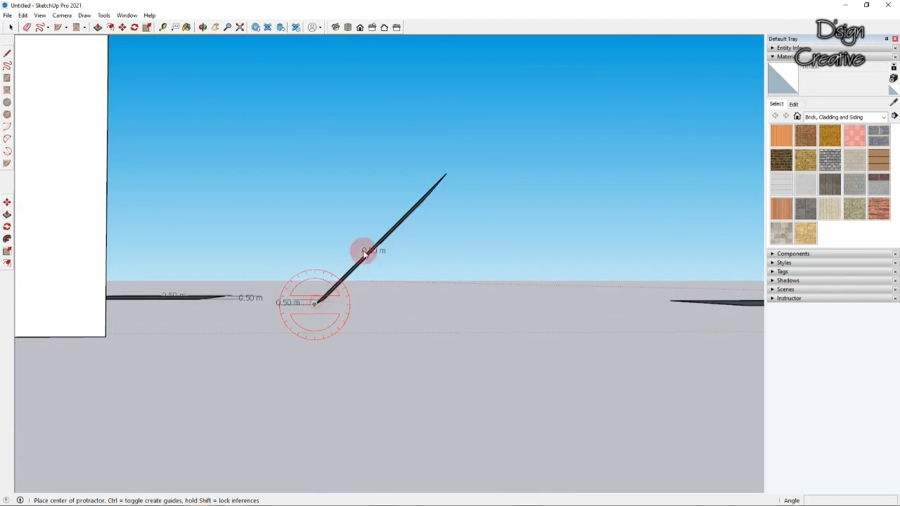
pyautogui.click(315, 303)
pyautogui.moveTo(445, 173); pyautogui.dragTo(495, 336, button='middle')
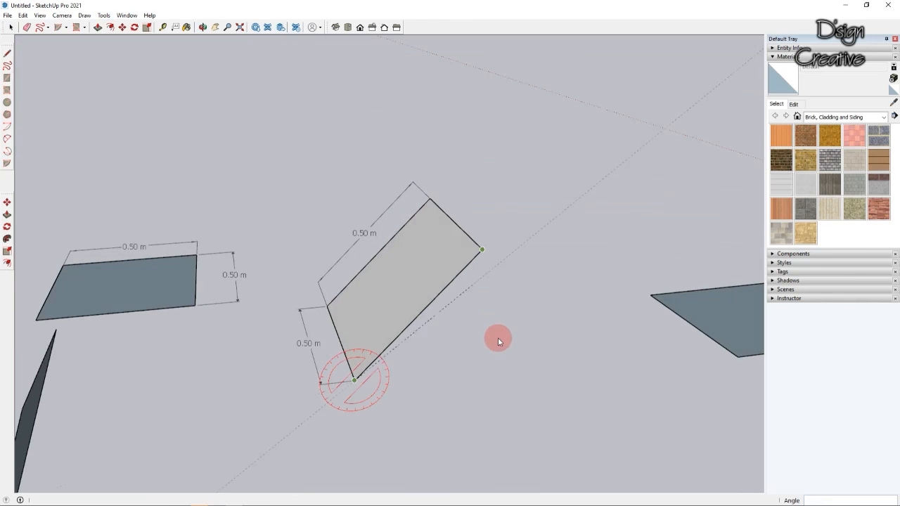
pyautogui.click(526, 363)
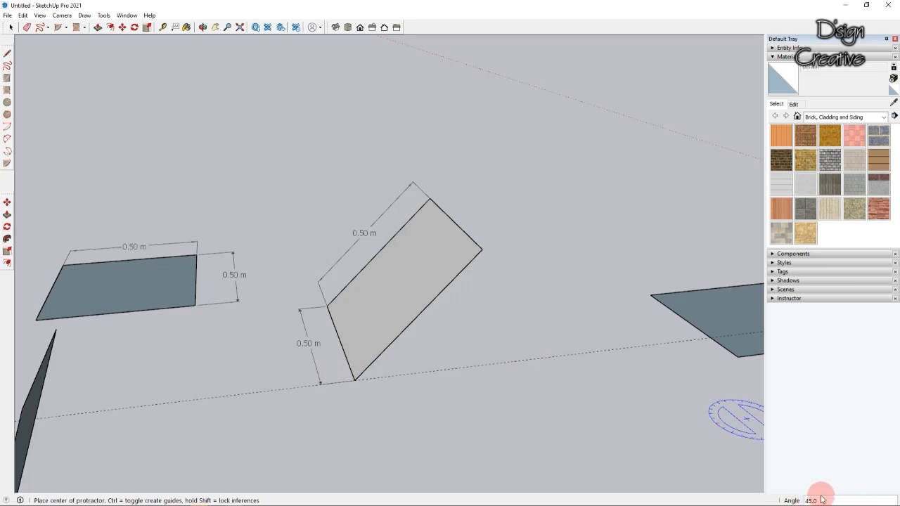
# - Examine the tilted 0.5 m square alongside the surrounding flat and upright rectangles from several viewpoints
pyautogui.click(10, 26)
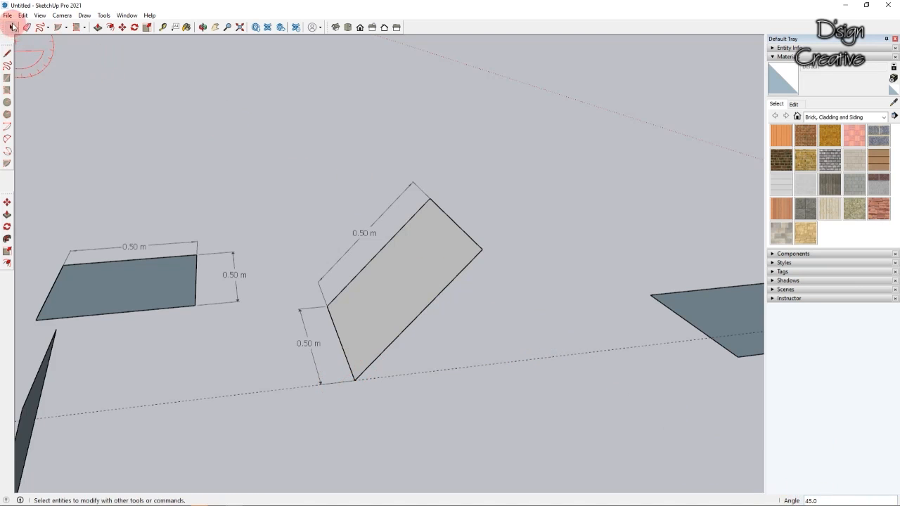
pyautogui.moveTo(271, 237); pyautogui.dragTo(340, 261, button='middle')
pyautogui.moveTo(511, 372); pyautogui.dragTo(331, 291, button='middle')
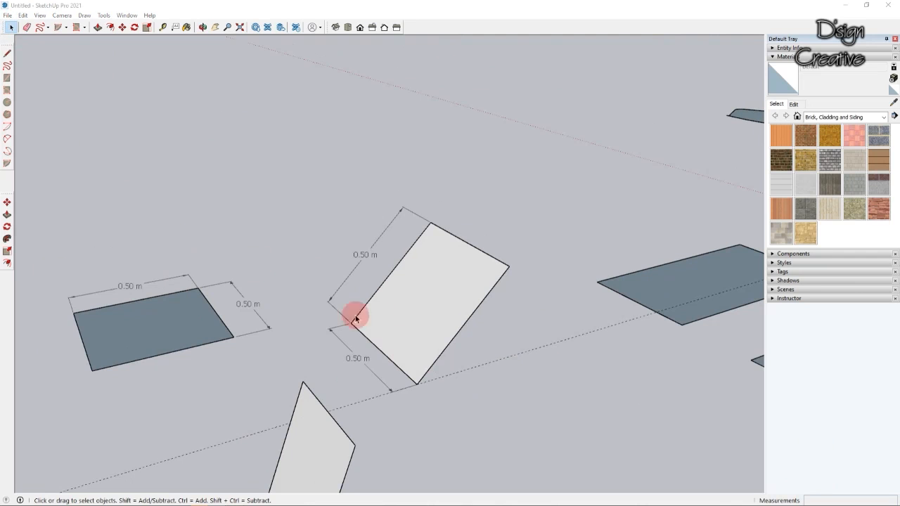
pyautogui.scroll(-3, 460, 333)
pyautogui.moveTo(452, 331); pyautogui.dragTo(527, 365, button='middle')
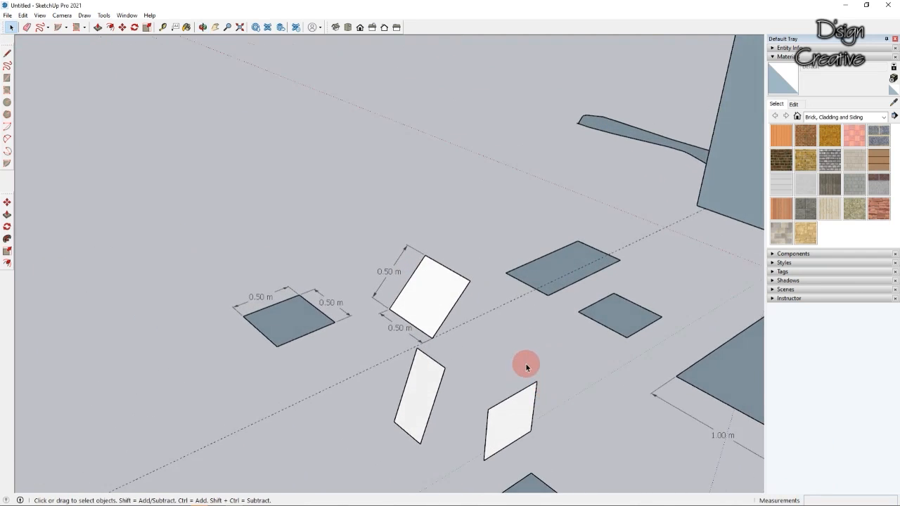
pyautogui.scroll(5, 526, 365)
pyautogui.scroll(-2, 394, 279)
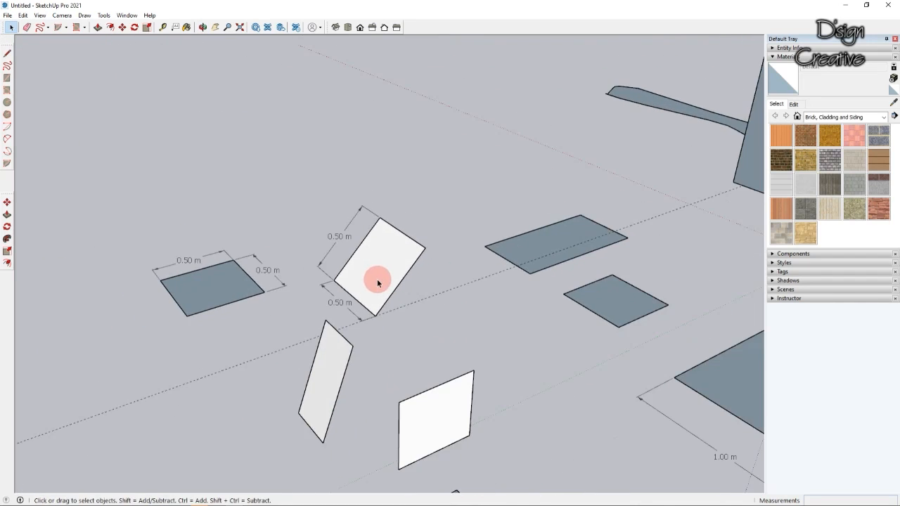
pyautogui.scroll(-1, 328, 309)
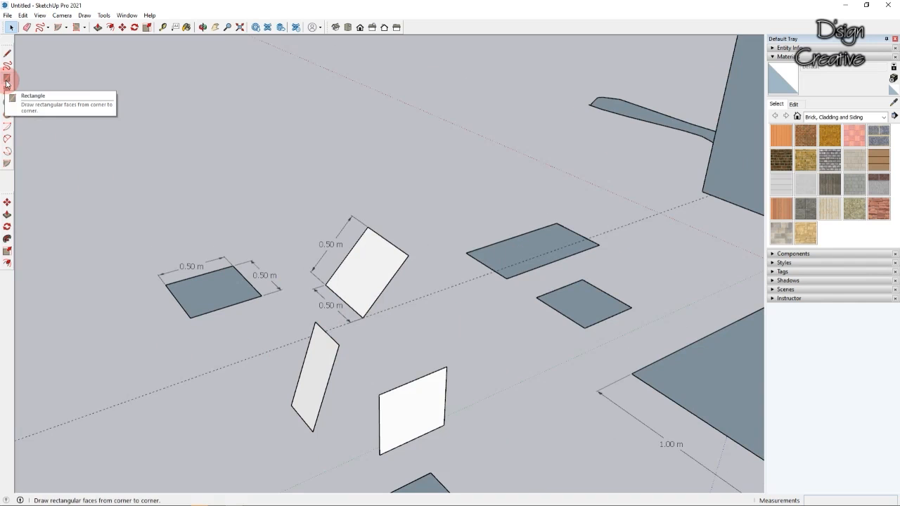
pyautogui.scroll(-4, 458, 293)
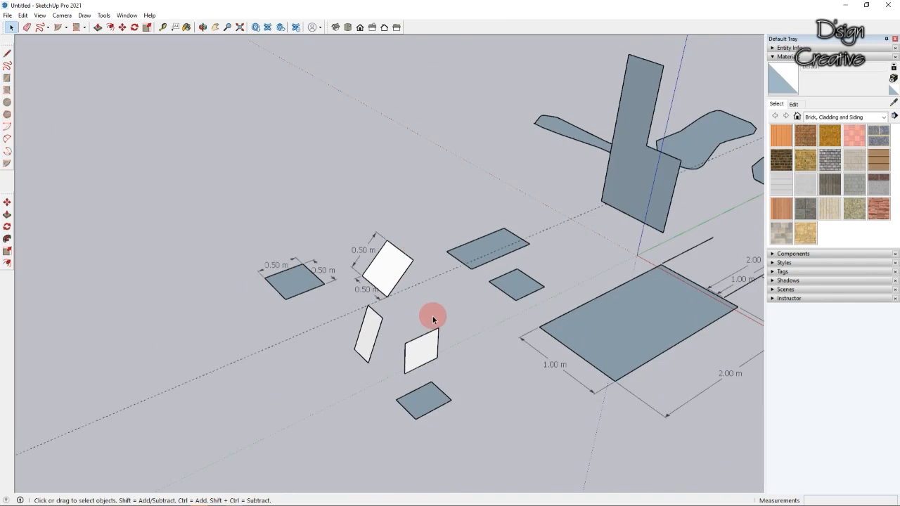
pyautogui.scroll(4, 433, 318)
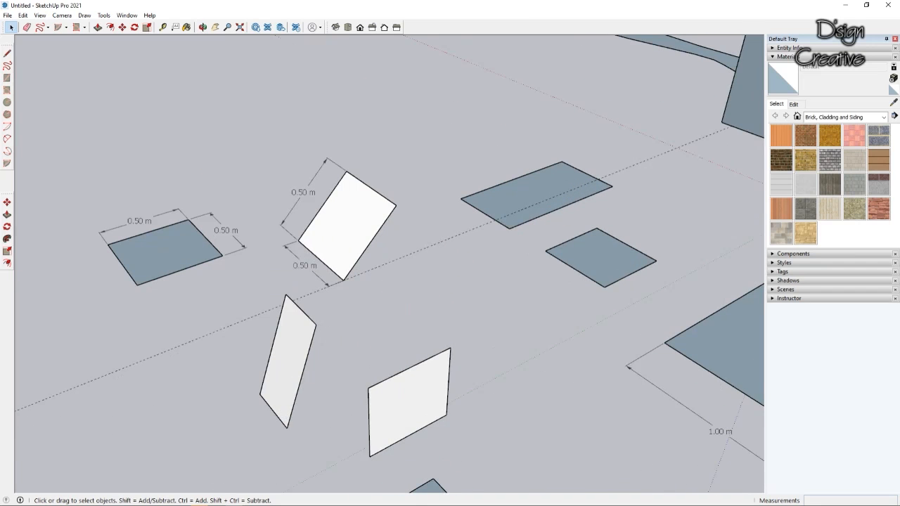
pyautogui.scroll(-3, 286, 232)
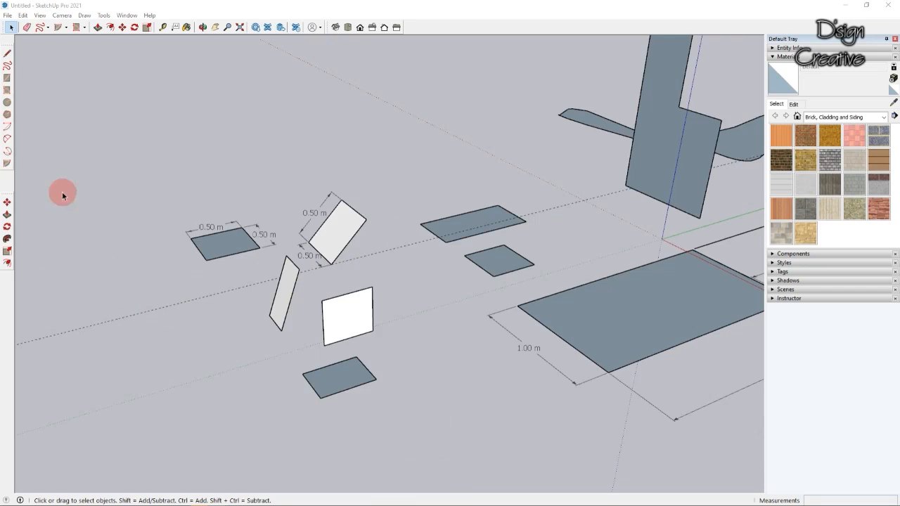
# - Draw a flat circle with a 0.25 m radius on the ground beyond the larger of the two undimensioned flat rectangles
pyautogui.moveTo(245, 194); pyautogui.dragTo(255, 268, button='middle')
pyautogui.click(7, 102)
pyautogui.moveTo(341, 155); pyautogui.dragTo(438, 151, button='middle')
pyautogui.scroll(5, 437, 151)
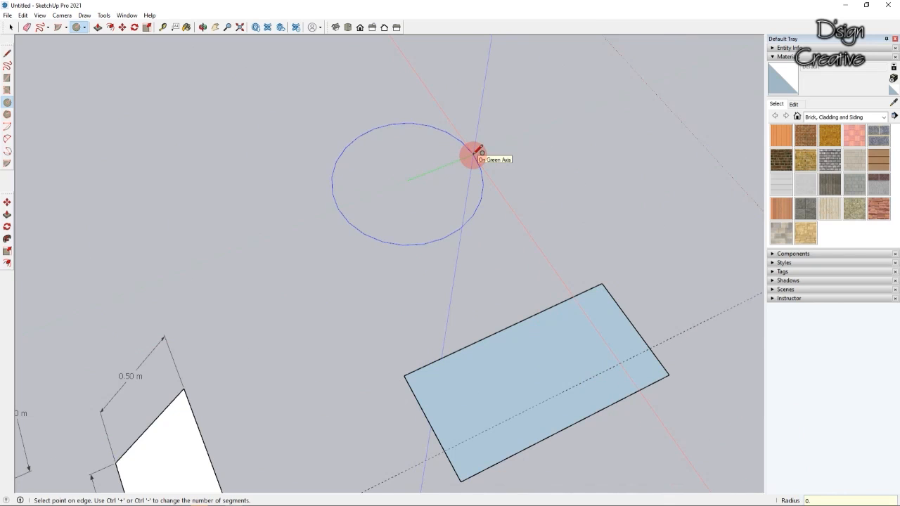
pyautogui.press('Return')
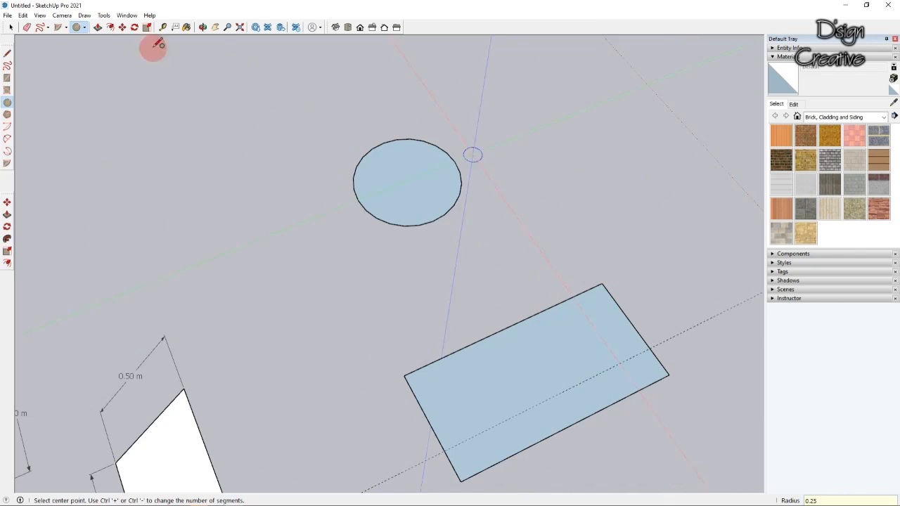
# - Measure the circle's radius with the Tape Measure, using a guide line through its centre
pyautogui.click(103, 15)
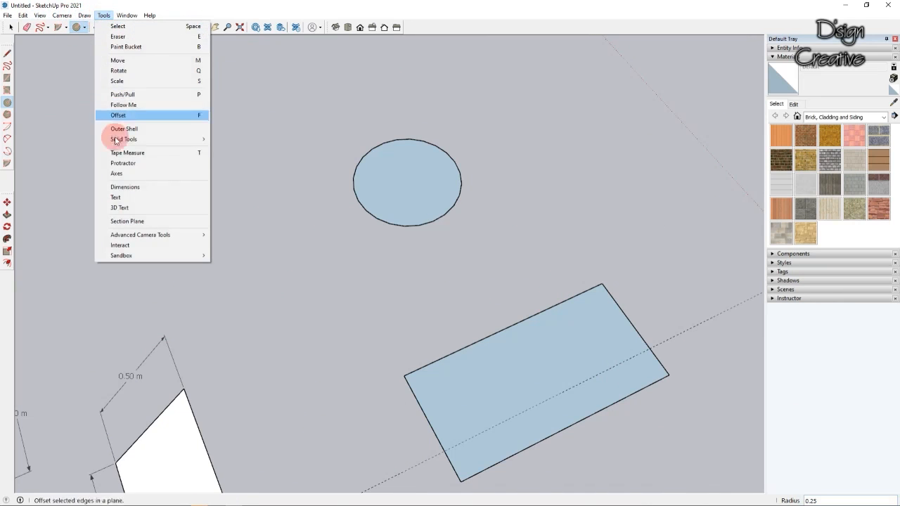
pyautogui.click(434, 222)
pyautogui.click(163, 26)
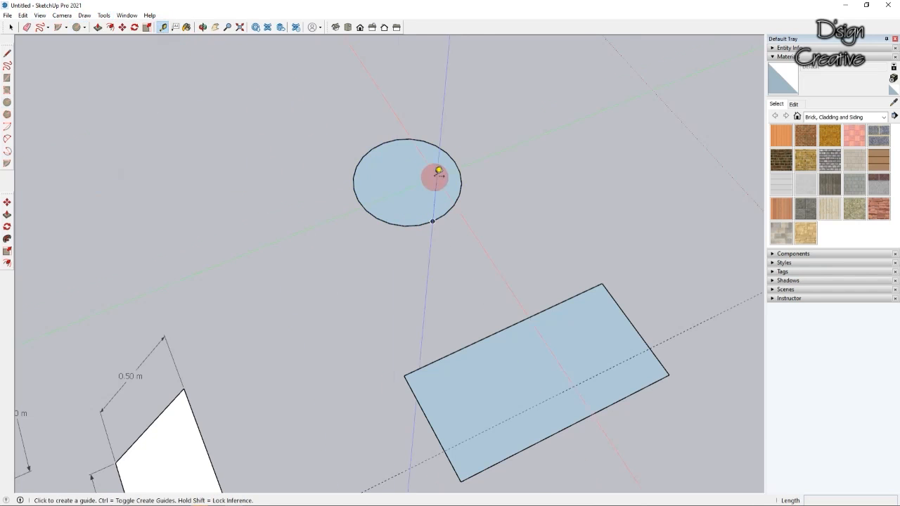
pyautogui.scroll(3, 461, 160)
pyautogui.click(455, 160)
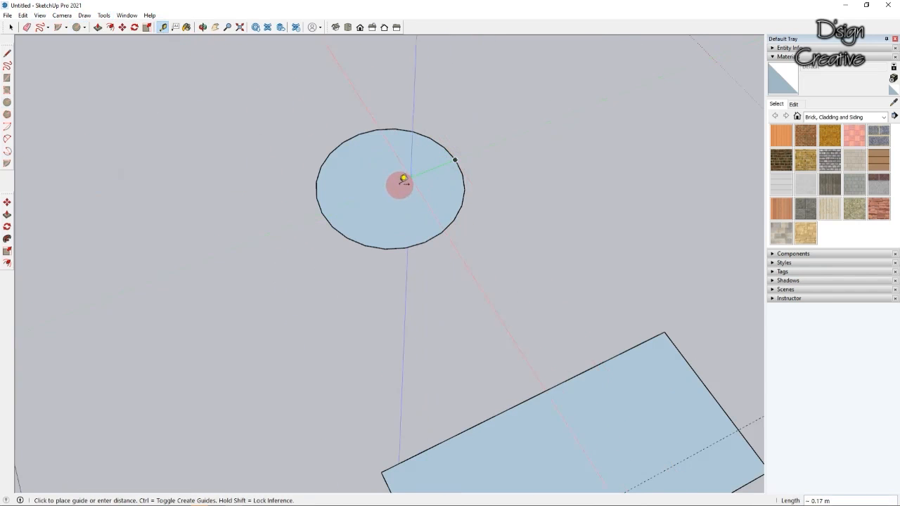
pyautogui.click(396, 181)
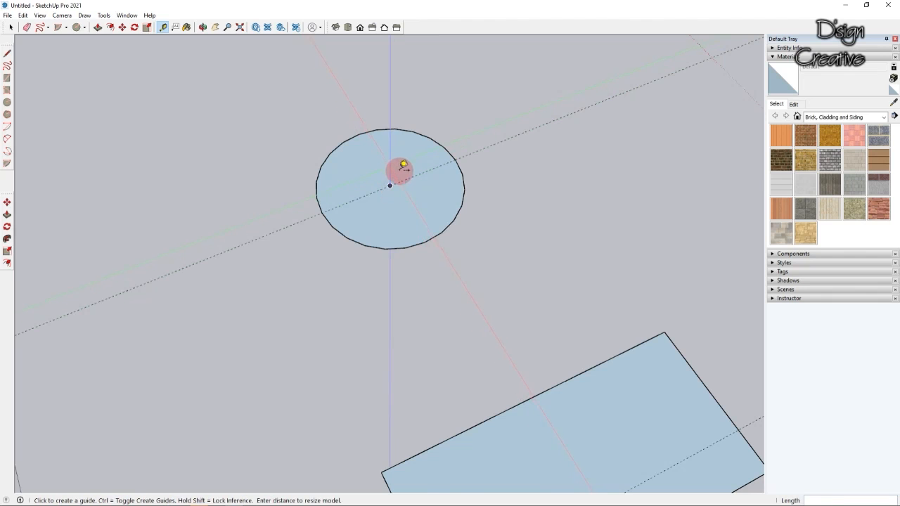
pyautogui.scroll(-3, 397, 177)
pyautogui.click(398, 180)
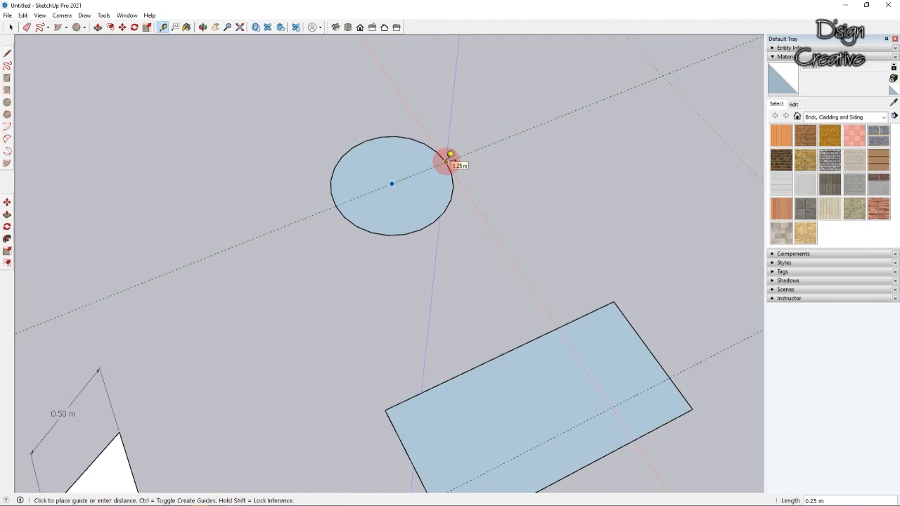
# - Delete the guide line that crosses the circle
pyautogui.click(11, 27)
pyautogui.click(264, 237)
pyautogui.press('Delete')
# - Draw a second flat circle with a 0.1 m radius beside the first circle, clear of the flat rectangle
pyautogui.scroll(-3, 355, 194)
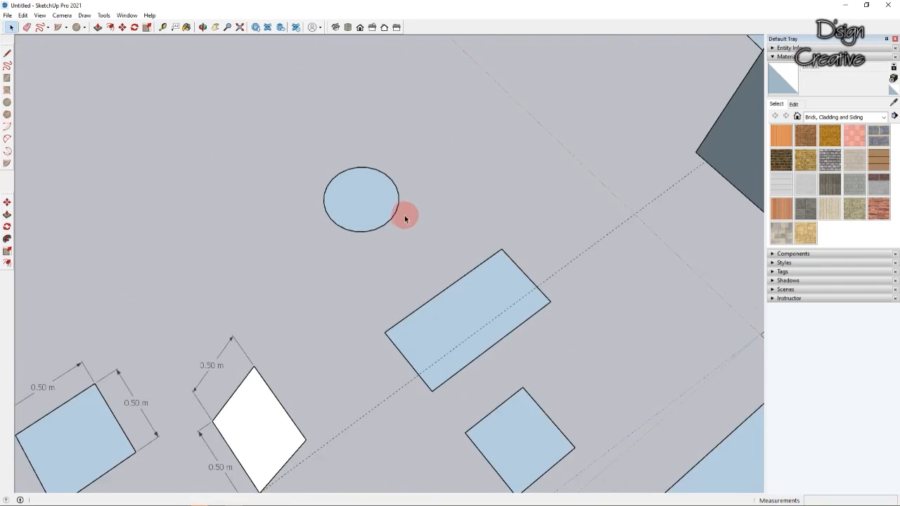
pyautogui.moveTo(406, 219); pyautogui.dragTo(187, 122, button='middle')
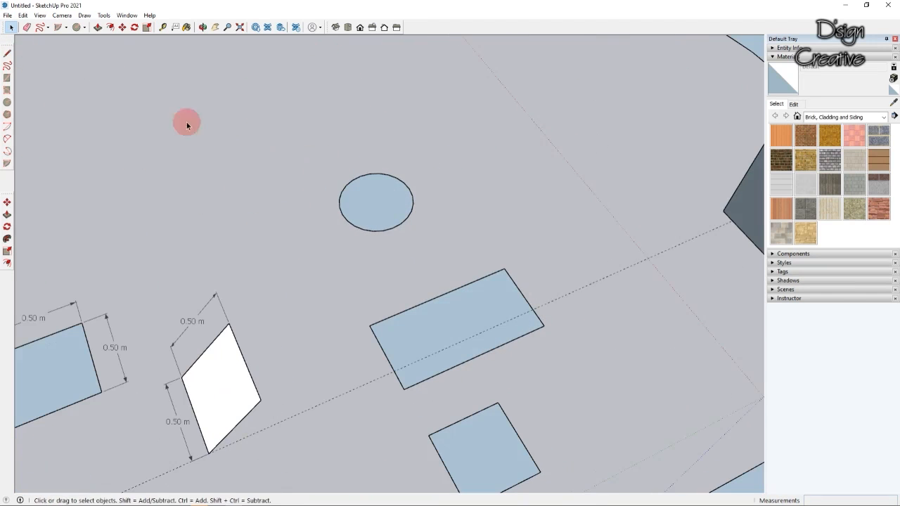
pyautogui.click(8, 103)
pyautogui.scroll(-1, 247, 232)
pyautogui.scroll(4, 433, 185)
pyautogui.click(431, 187)
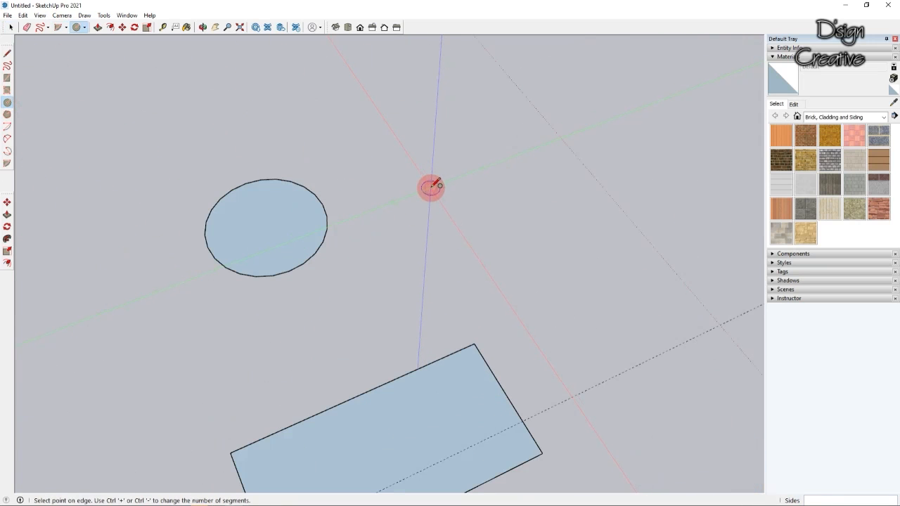
pyautogui.write('0.1')
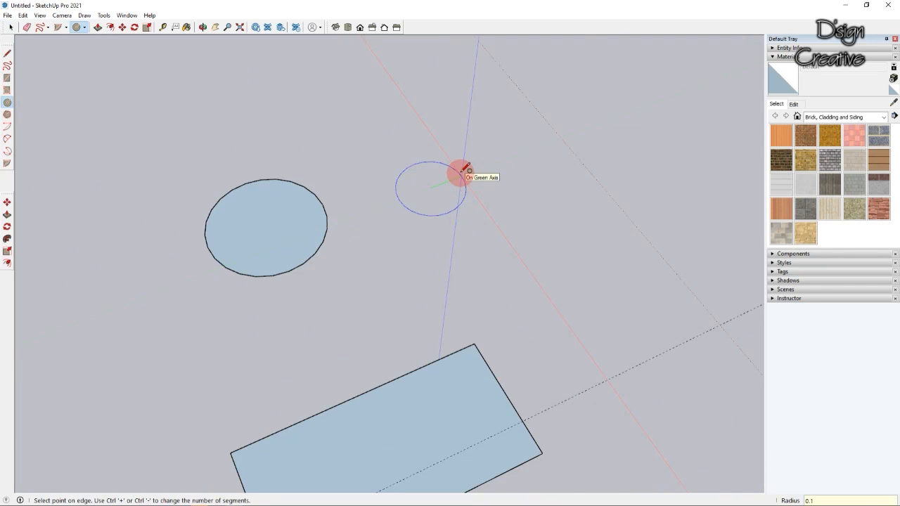
pyautogui.press('Return')
pyautogui.click(10, 28)
pyautogui.moveTo(506, 182); pyautogui.dragTo(255, 128, button='middle')
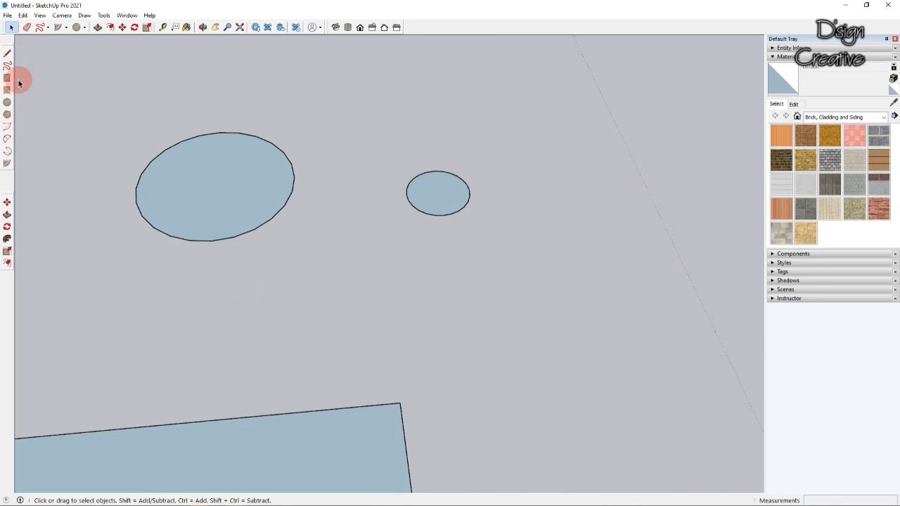
pyautogui.moveTo(228, 162); pyautogui.dragTo(344, 215, button='middle')
pyautogui.scroll(4, 346, 209)
pyautogui.scroll(1, 175, 212)
pyautogui.moveTo(479, 263); pyautogui.dragTo(319, 225, button='middle')
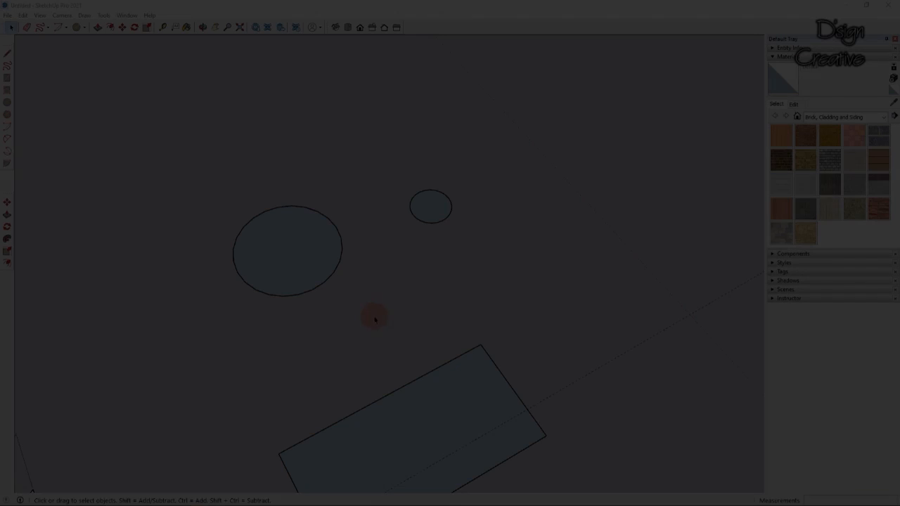
pyautogui.moveTo(371, 316); pyautogui.dragTo(317, 265, button='middle')
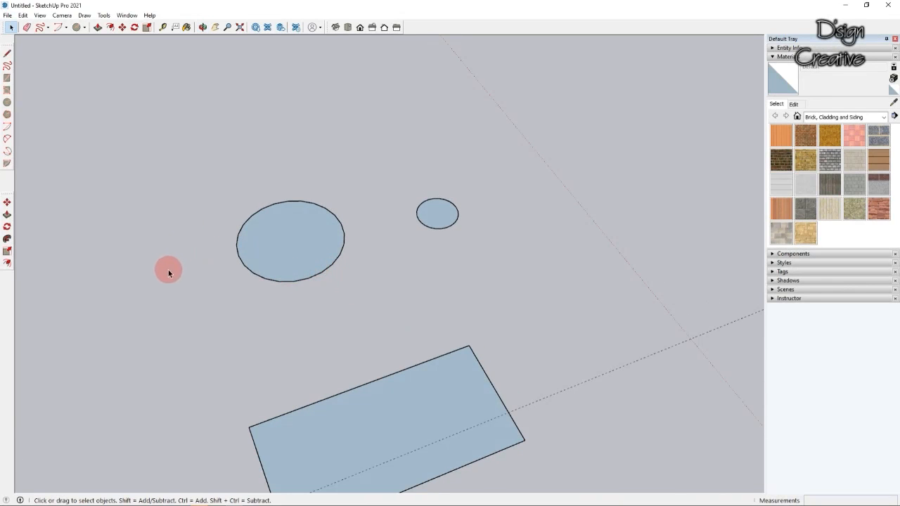
# - Draw a small flat hexagon freehand with the Polygon tool, on the large circle's side away from the small circle
pyautogui.click(8, 116)
pyautogui.moveTo(309, 301); pyautogui.dragTo(356, 304, button='middle')
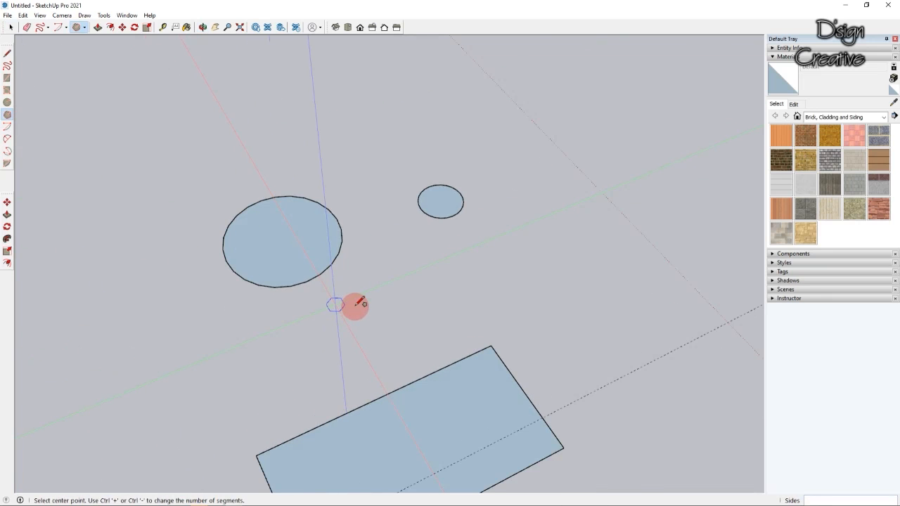
pyautogui.scroll(-3, 356, 309)
pyautogui.scroll(5, 150, 274)
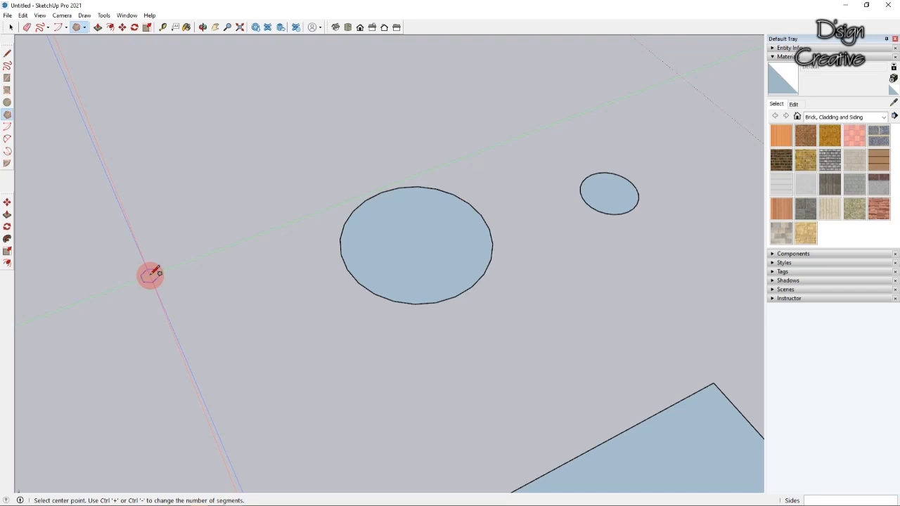
pyautogui.click(186, 182)
pyautogui.click(227, 167)
pyautogui.moveTo(221, 187); pyautogui.dragTo(211, 231, button='middle')
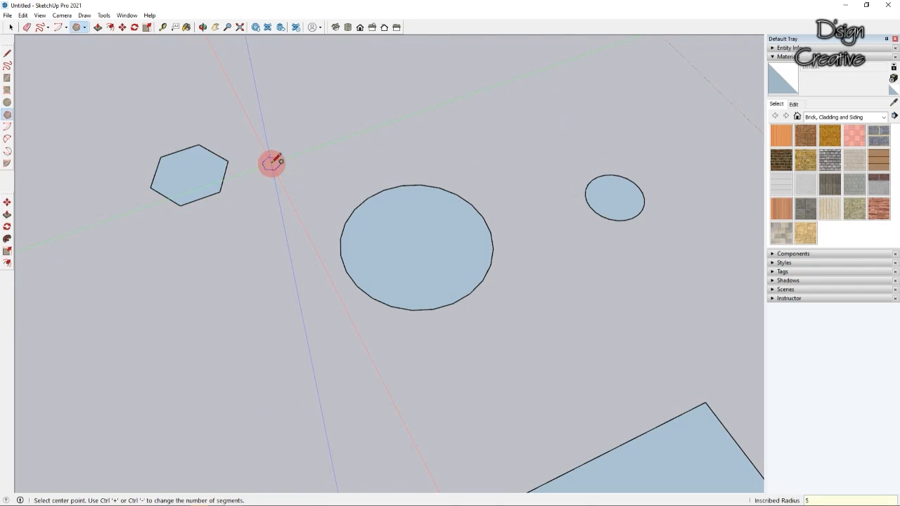
# - Try to apply a value of 5 to the new hexagon and undo the result
pyautogui.write('5')
pyautogui.press('Return')
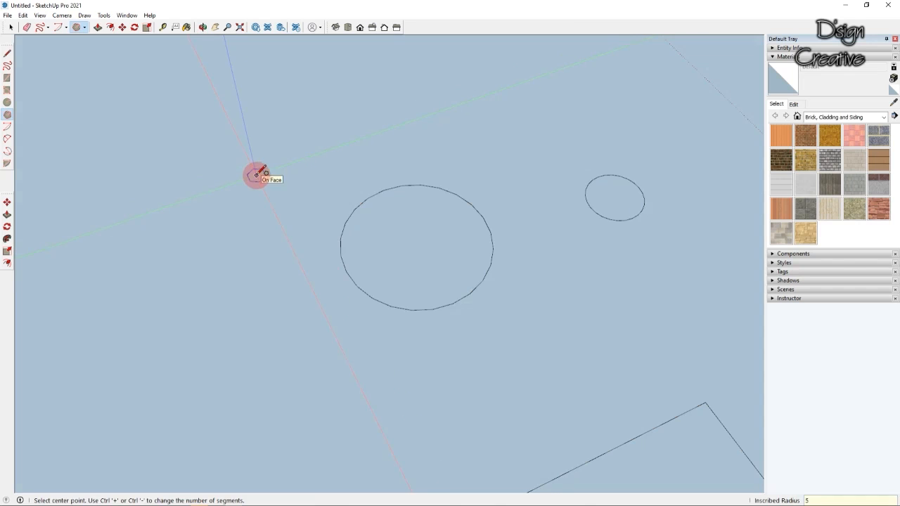
pyautogui.hotkey('ctrl', 'z')
# - Draw a flat hexagon with a circumscribed radius of about 0.27 m beside the large circle, opposite the small circle
pyautogui.scroll(-3, 264, 224)
pyautogui.moveTo(263, 226); pyautogui.dragTo(232, 209, button='middle')
pyautogui.click(231, 210)
pyautogui.click(263, 229)
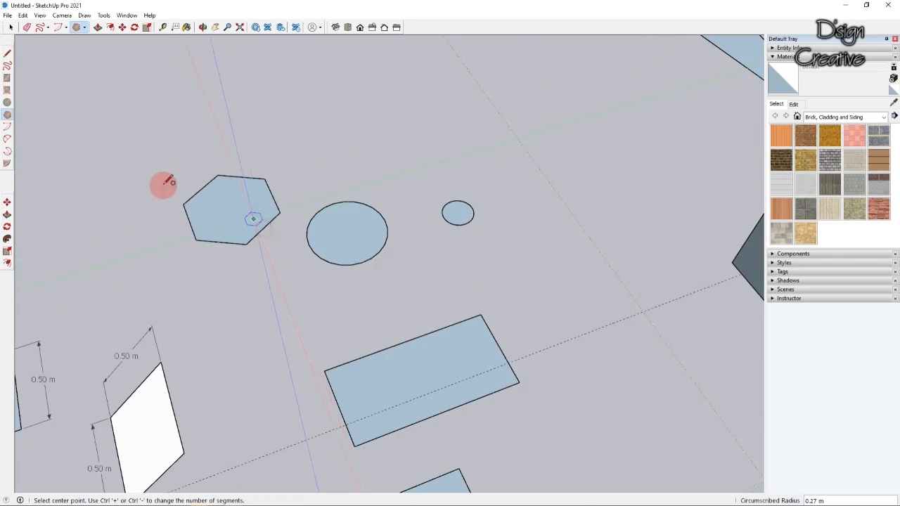
pyautogui.click(11, 27)
# - Draw a small flat polygon with 5 sides freehand behind the large circle, next to the hexagon
pyautogui.click(7, 115)
pyautogui.scroll(1, 315, 158)
pyautogui.scroll(1, 318, 157)
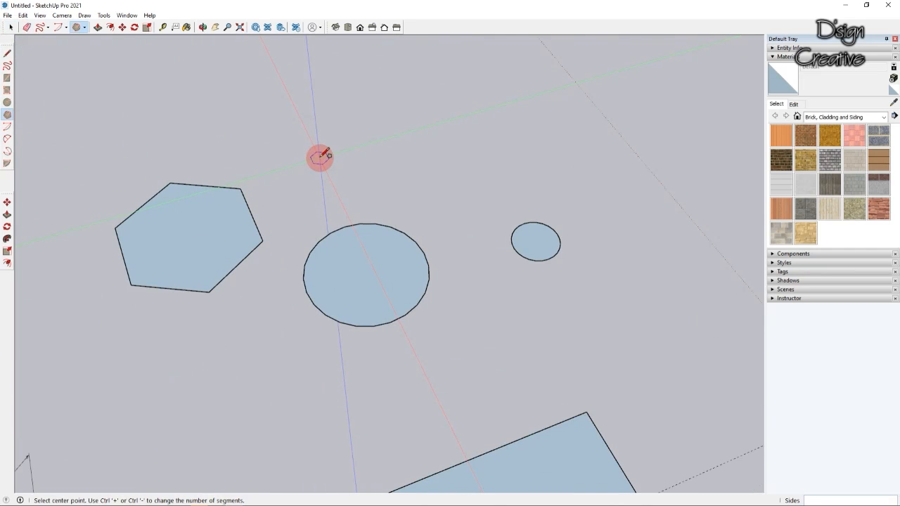
pyautogui.click(320, 156)
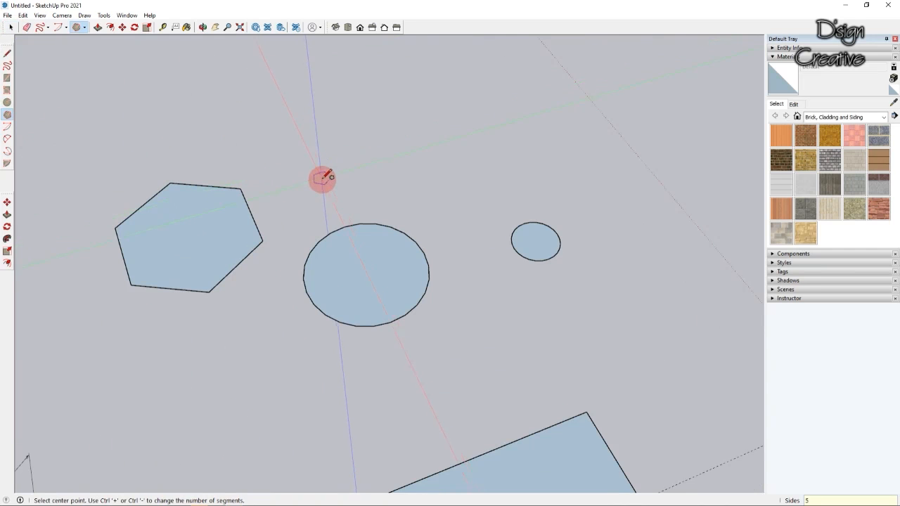
pyautogui.click(363, 160)
# - Draw a flat polygon with 8 sides and an inscribed radius of about 0.22 m next to the pentagon
pyautogui.moveTo(354, 176); pyautogui.dragTo(422, 175, button='middle')
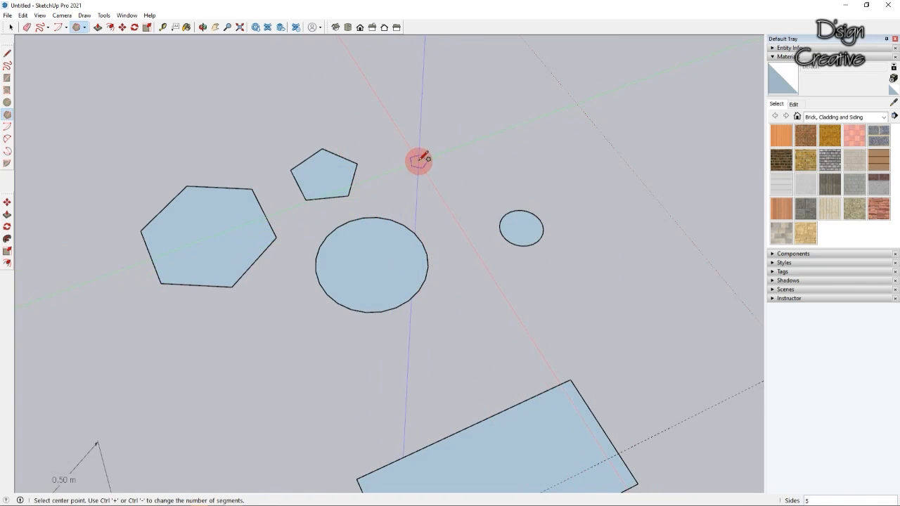
pyautogui.moveTo(420, 157); pyautogui.dragTo(422, 156, button='middle')
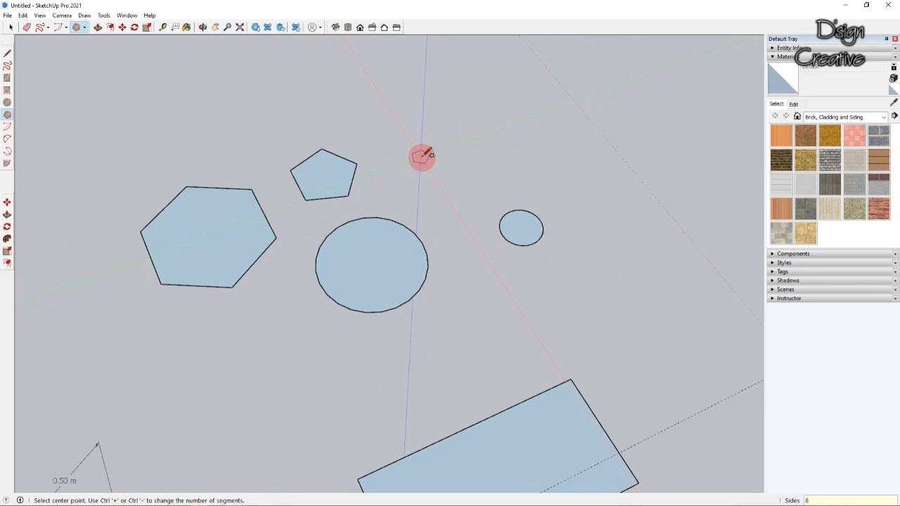
pyautogui.click(422, 157)
pyautogui.click(465, 152)
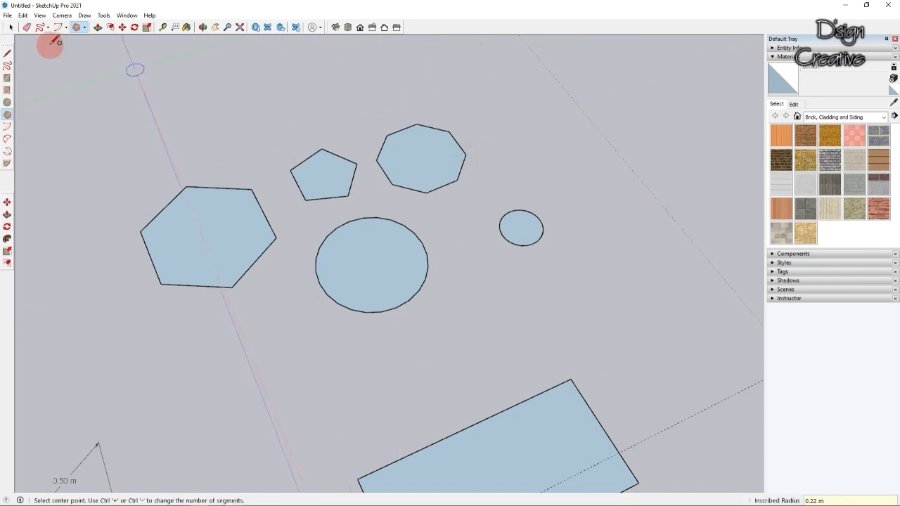
pyautogui.click(11, 27)
pyautogui.scroll(3, 383, 226)
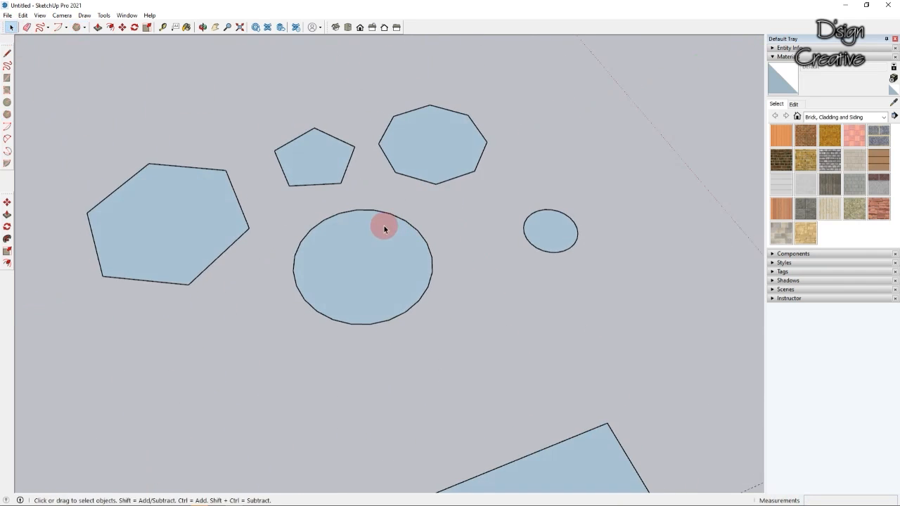
pyautogui.moveTo(218, 252)
pyautogui.mouseDown(button='middle')
pyautogui.moveTo(234, 251)
pyautogui.moveTo(225, 247)
pyautogui.mouseUp(button='middle')
pyautogui.scroll(-4, 193, 244)
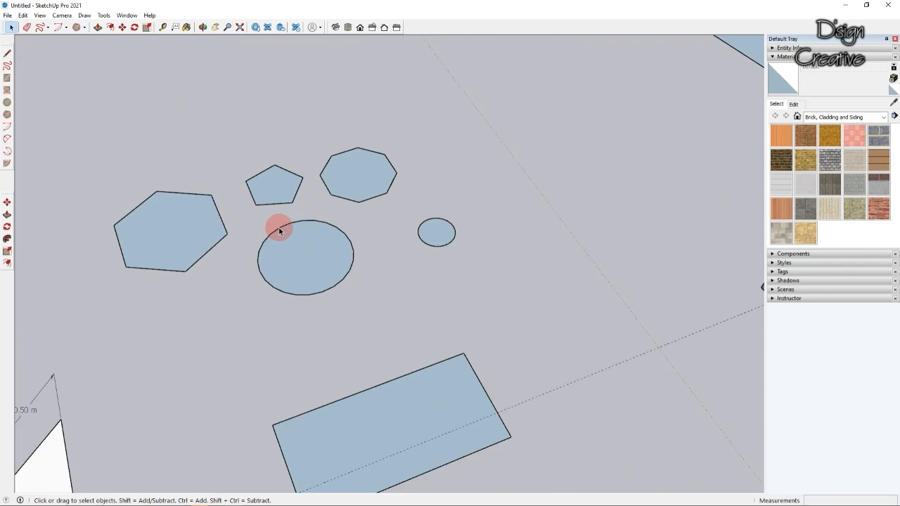
pyautogui.scroll(-2, 262, 226)
pyautogui.scroll(1, 19, 161)
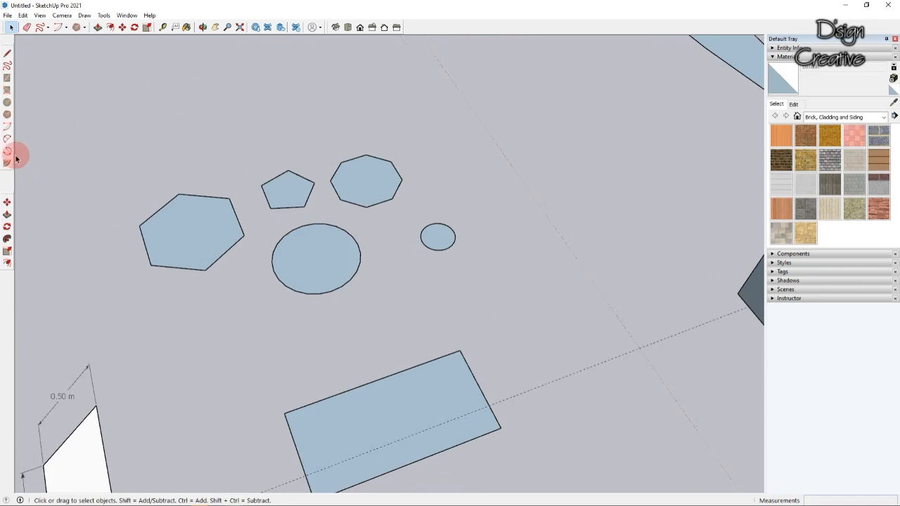
# - Draw a small flat polygon with 6 sides and an inscribed radius beside the octagon, behind the small circle
pyautogui.click(5, 115)
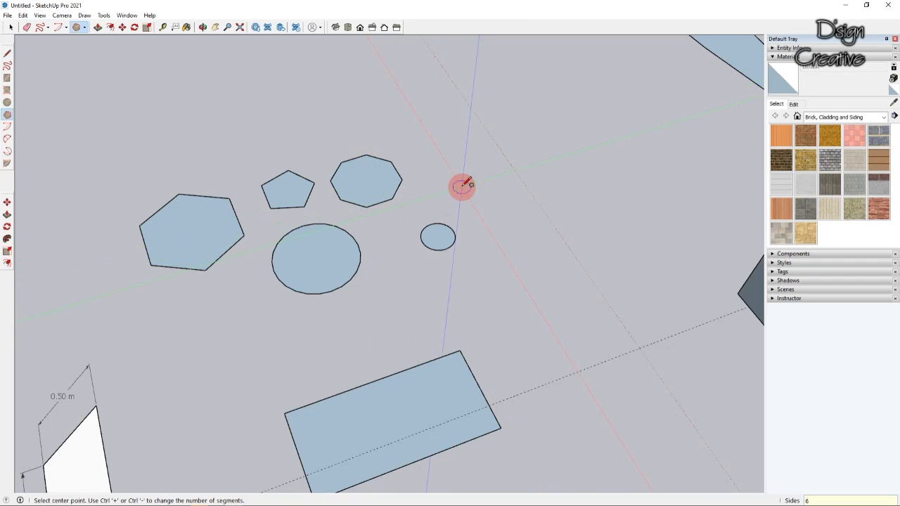
pyautogui.scroll(3, 462, 184)
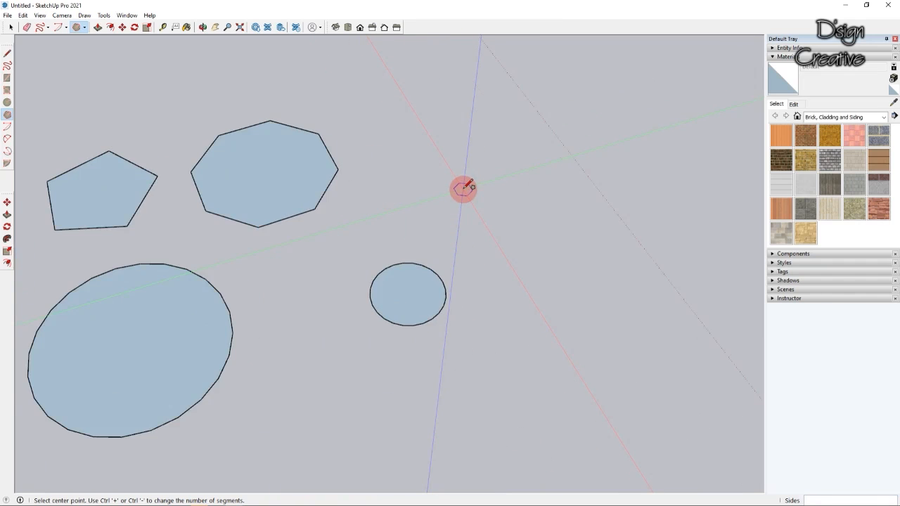
pyautogui.scroll(1, 462, 185)
pyautogui.click(462, 187)
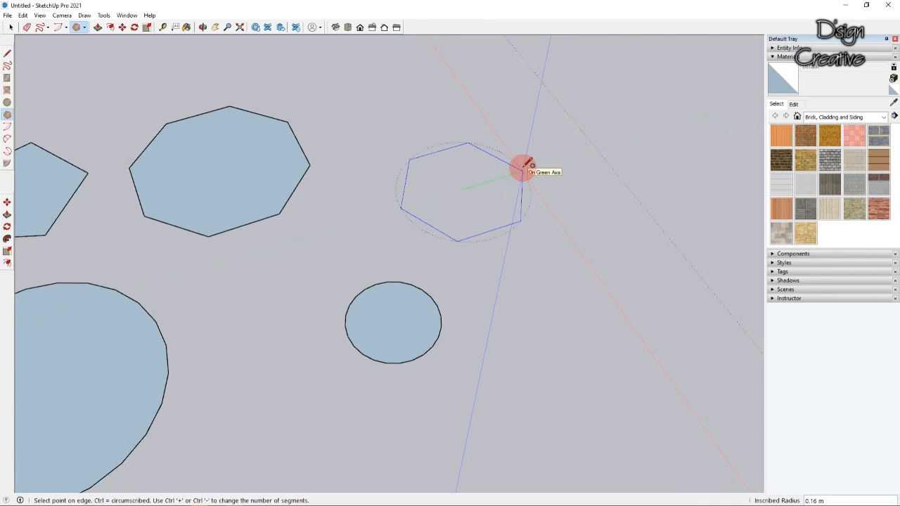
pyautogui.write('0')
pyautogui.press('Return')
pyautogui.moveTo(495, 232); pyautogui.dragTo(320, 153, button='middle')
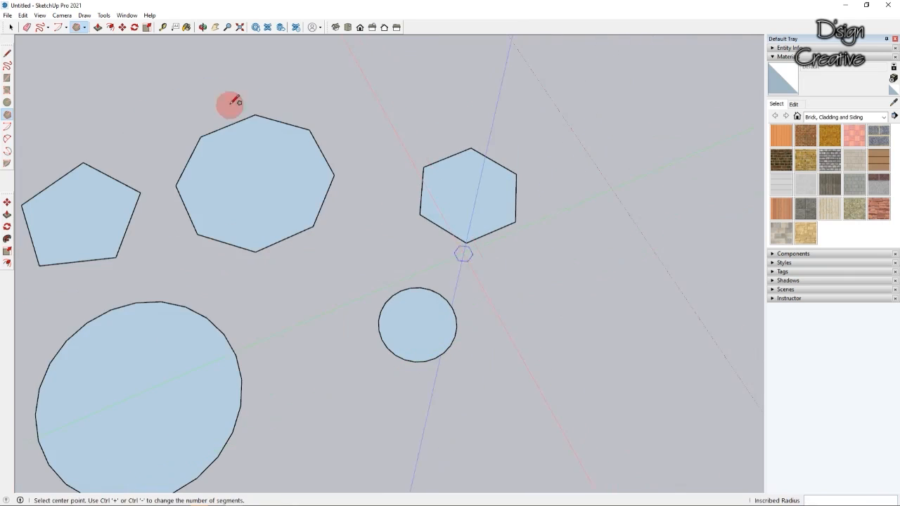
pyautogui.click(10, 27)
pyautogui.scroll(-5, 517, 255)
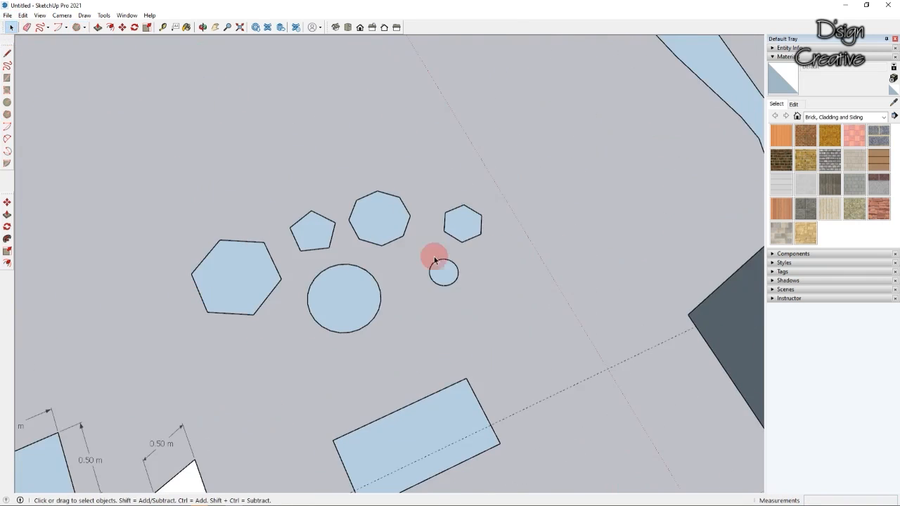
# - Draw a flat polygon with 8 sides and an inscribed radius of about 0.15 m behind the pentagon and the larger octagon
pyautogui.scroll(3, 322, 268)
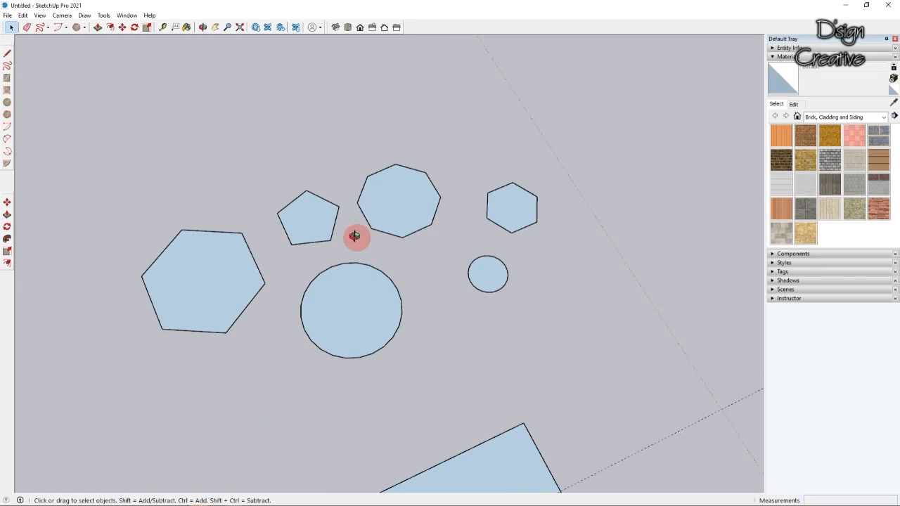
pyautogui.scroll(2, 506, 227)
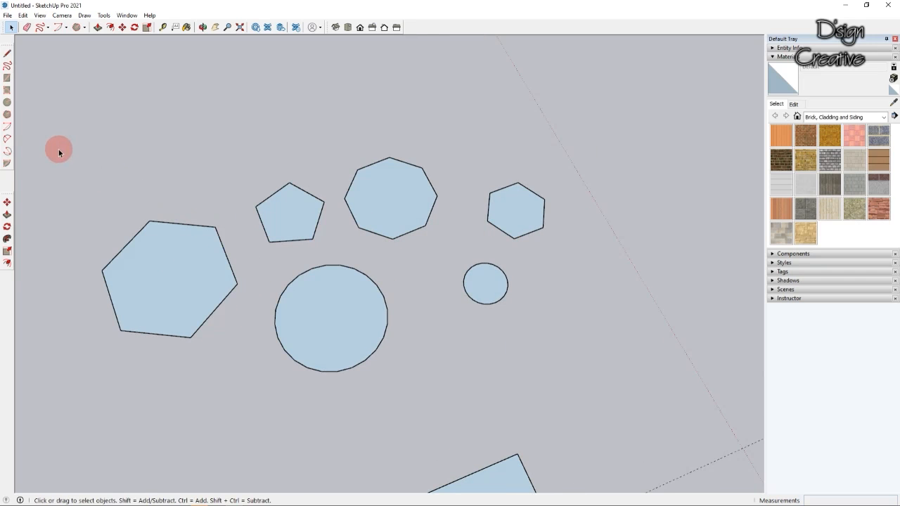
pyautogui.scroll(-2, 414, 261)
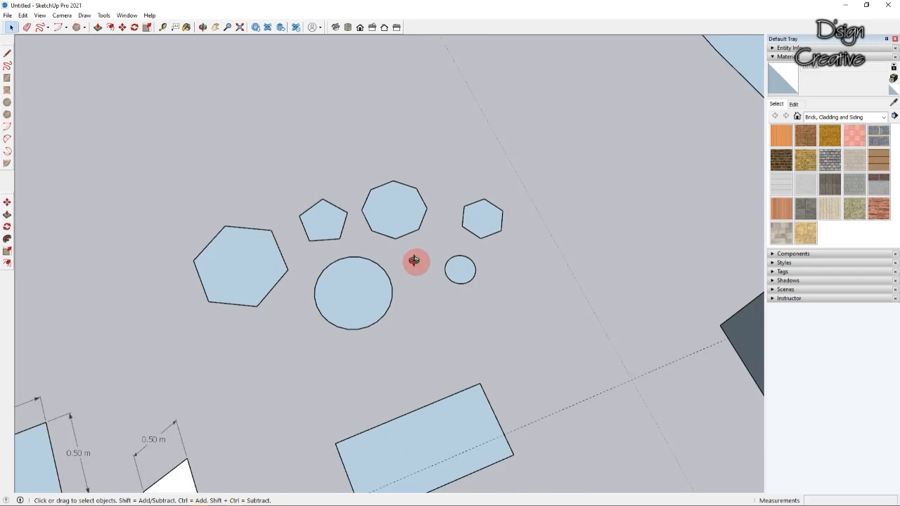
pyautogui.scroll(1, 289, 336)
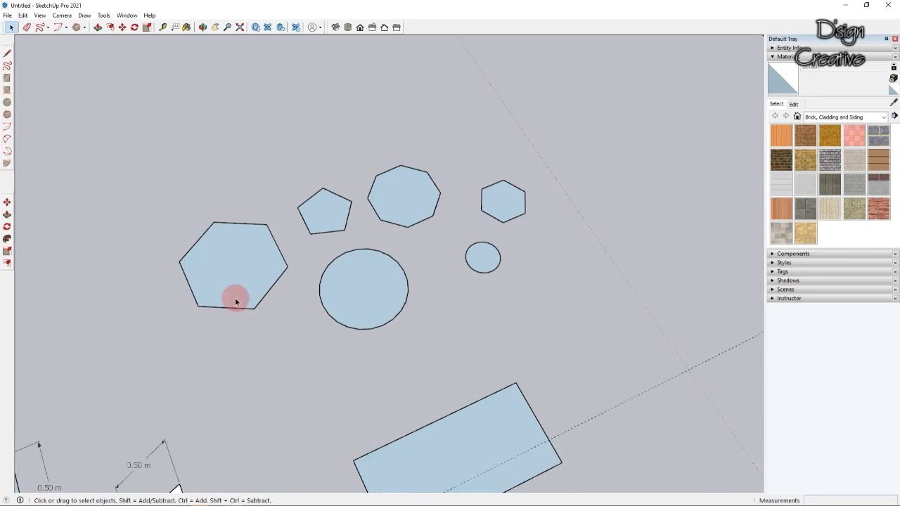
pyautogui.click(8, 116)
pyautogui.click(7, 116)
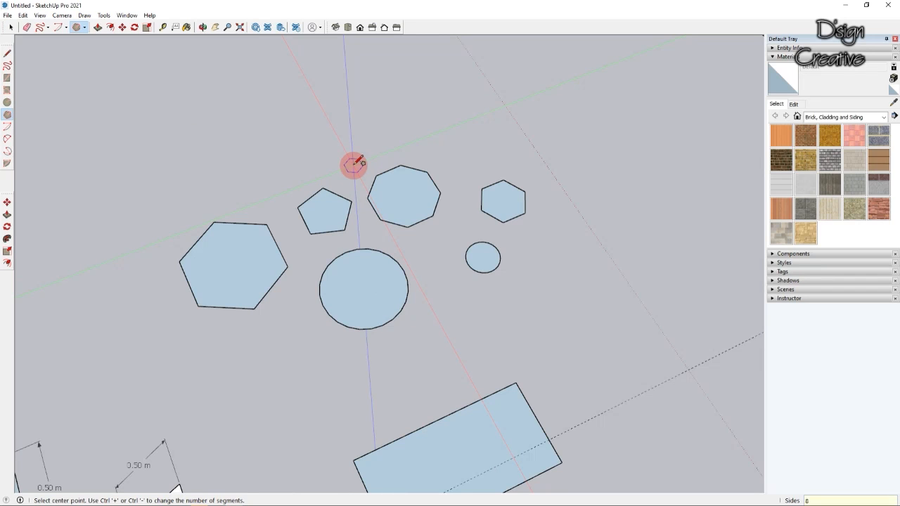
pyautogui.scroll(5, 355, 162)
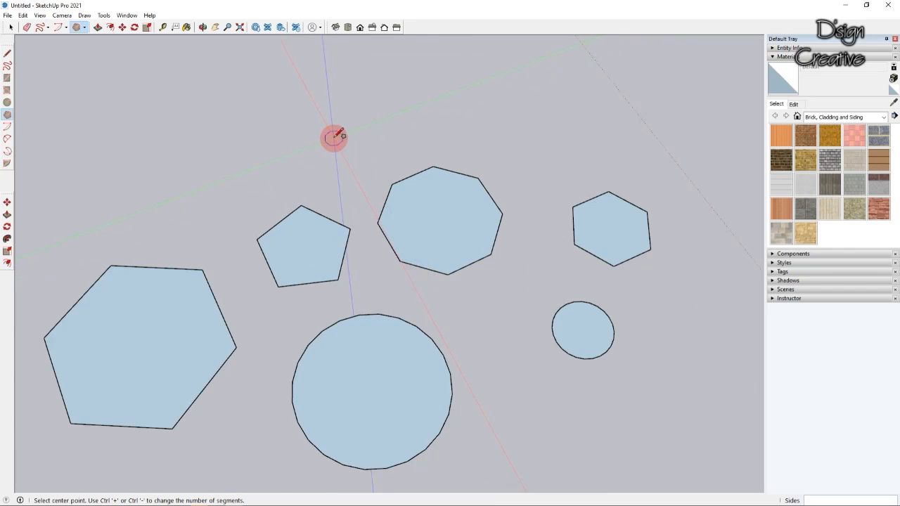
pyautogui.click(333, 137)
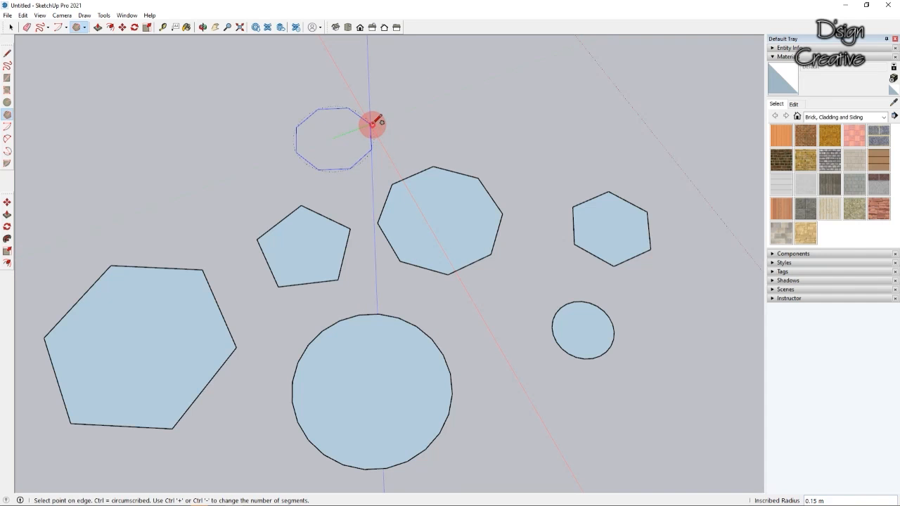
pyautogui.click(373, 125)
pyautogui.moveTo(311, 150); pyautogui.dragTo(492, 162, button='middle')
pyautogui.click(11, 27)
# - Draw a flat polygon with 3 sides and an inscribed radius of 0.1 m between the large hexagon and the small octagon
pyautogui.moveTo(392, 225); pyautogui.dragTo(302, 253, button='middle')
pyautogui.scroll(4, 277, 190)
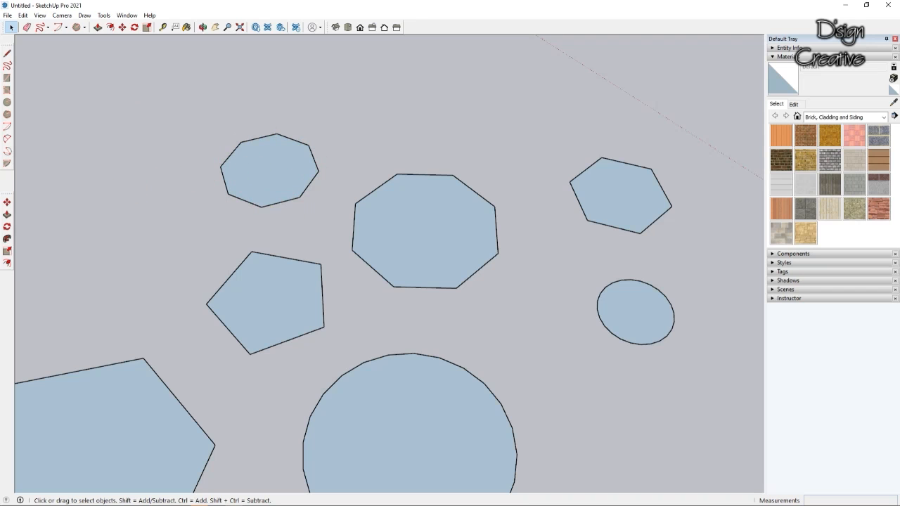
pyautogui.click(7, 114)
pyautogui.moveTo(179, 203); pyautogui.dragTo(105, 127, button='middle')
pyautogui.click(10, 28)
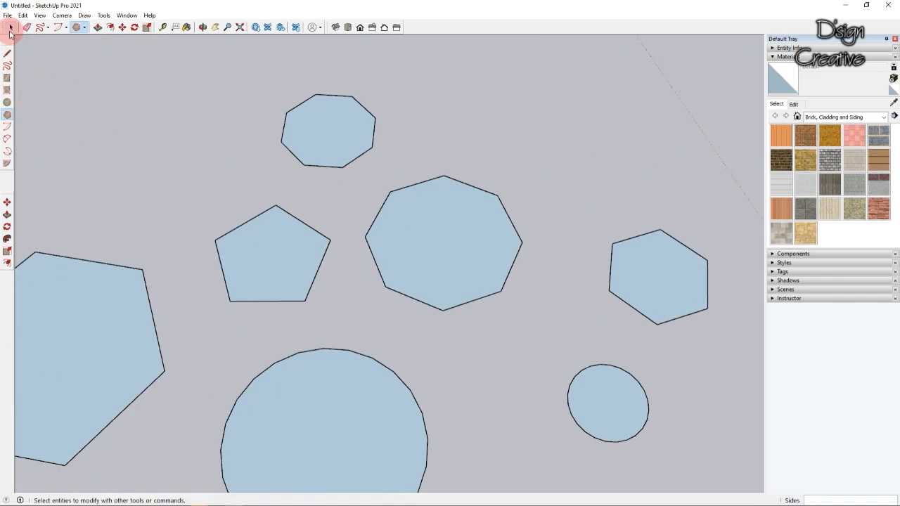
pyautogui.scroll(-3, 287, 211)
pyautogui.click(7, 115)
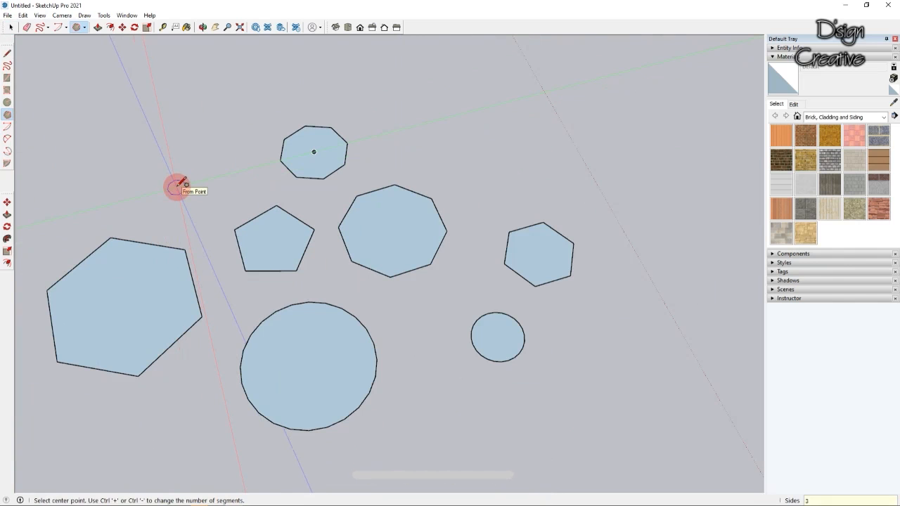
pyautogui.scroll(4, 175, 184)
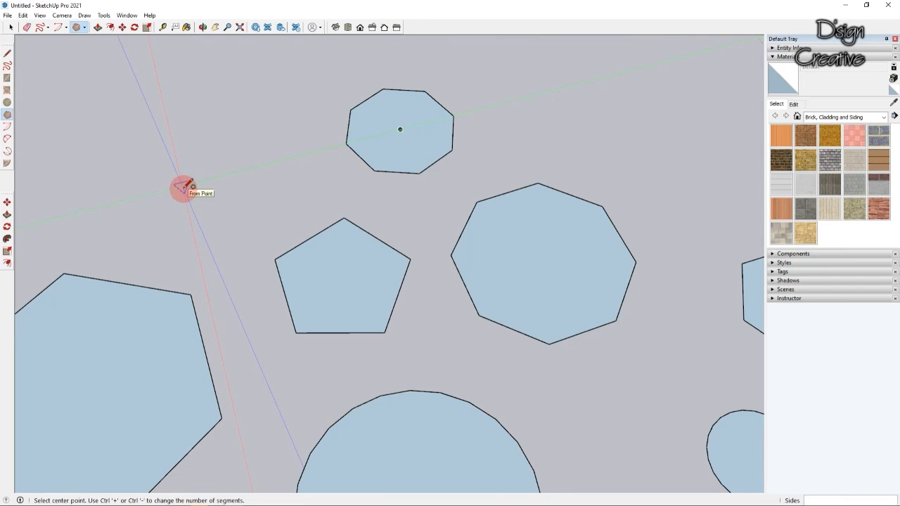
pyautogui.click(181, 187)
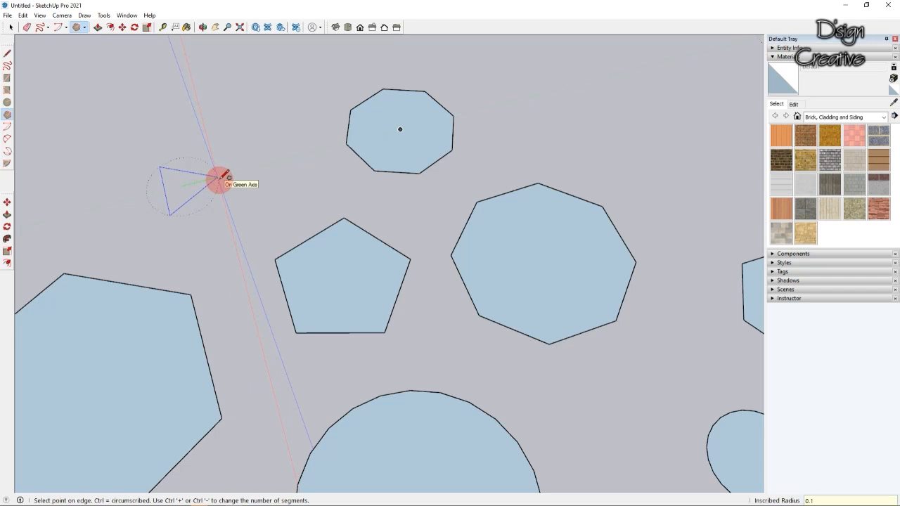
pyautogui.click(220, 177)
pyautogui.scroll(2, 156, 187)
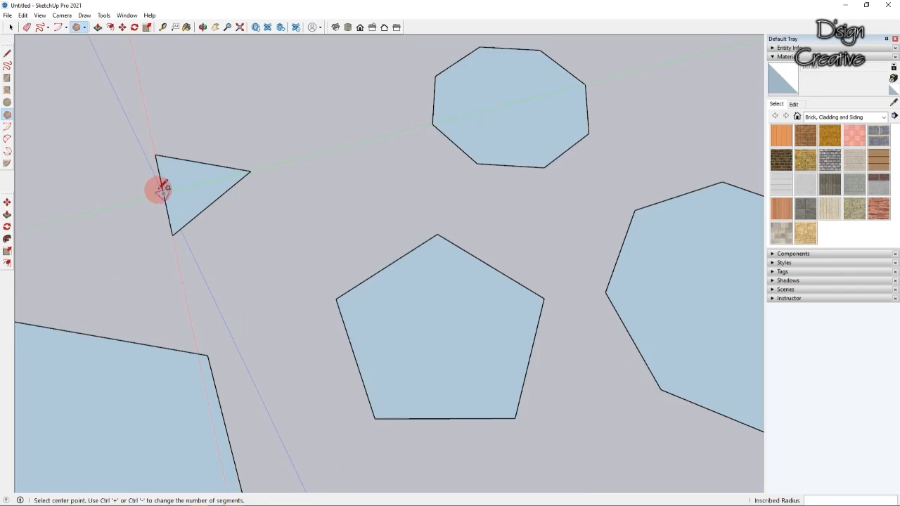
pyautogui.click(11, 27)
# - Examine the group of drawn polygons and circles from different angles and distances
pyautogui.moveTo(267, 161); pyautogui.dragTo(208, 224, button='middle')
pyautogui.scroll(-3, 352, 260)
pyautogui.moveTo(352, 260); pyautogui.dragTo(327, 209, button='middle')
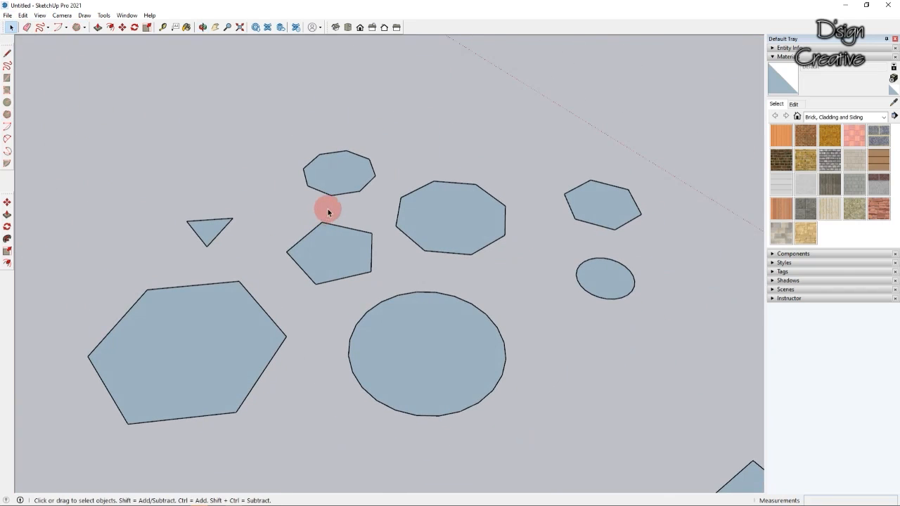
pyautogui.moveTo(354, 310); pyautogui.dragTo(203, 271, button='middle')
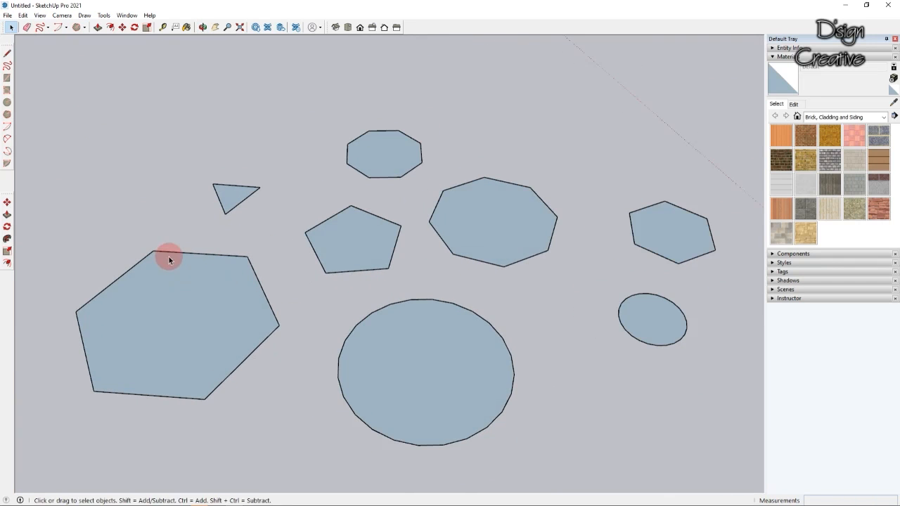
pyautogui.moveTo(397, 285); pyautogui.dragTo(312, 254, button='middle')
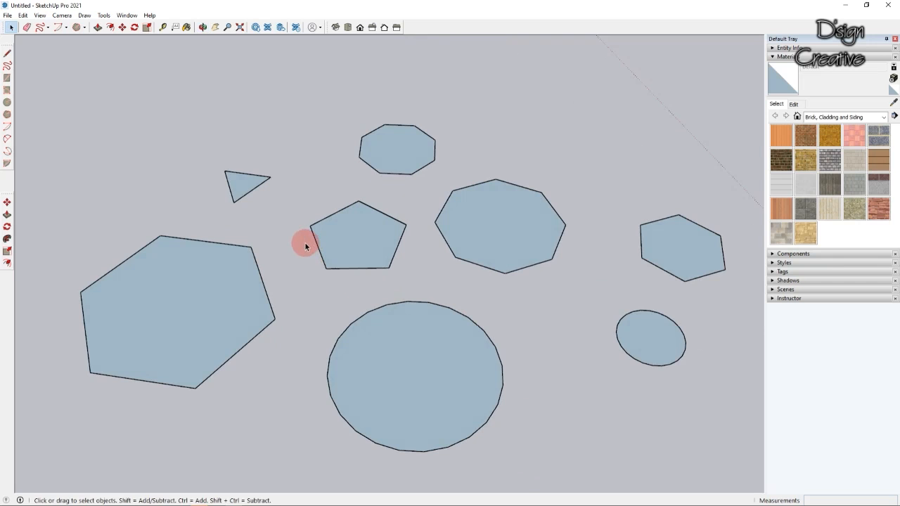
pyautogui.scroll(1, 305, 246)
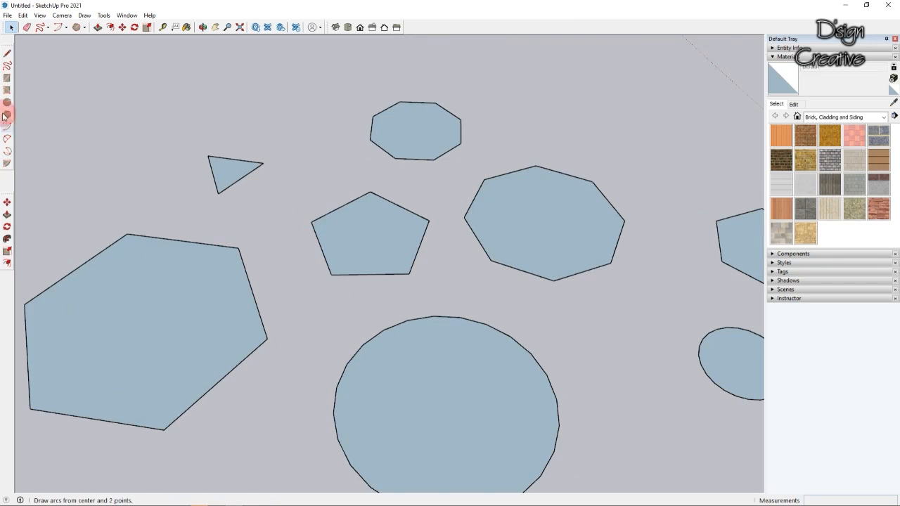
pyautogui.scroll(-2, 190, 187)
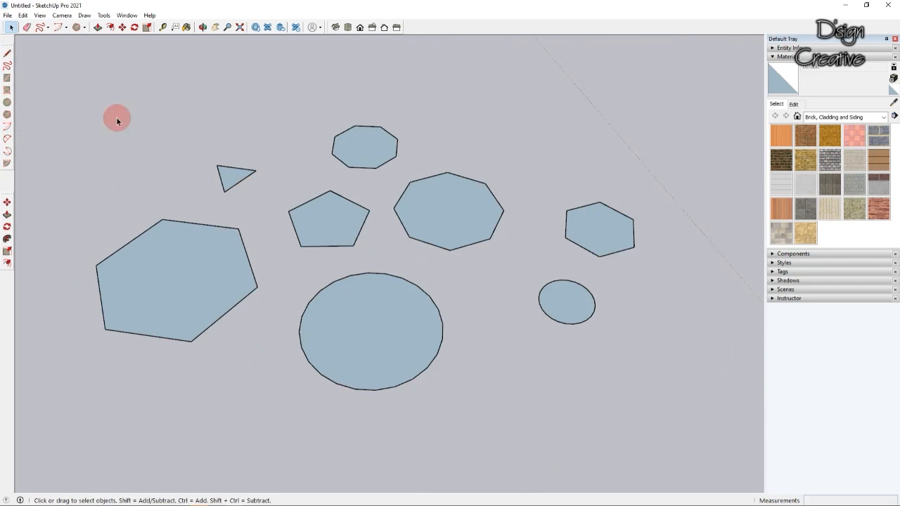
pyautogui.moveTo(249, 191); pyautogui.dragTo(227, 190, button='middle')
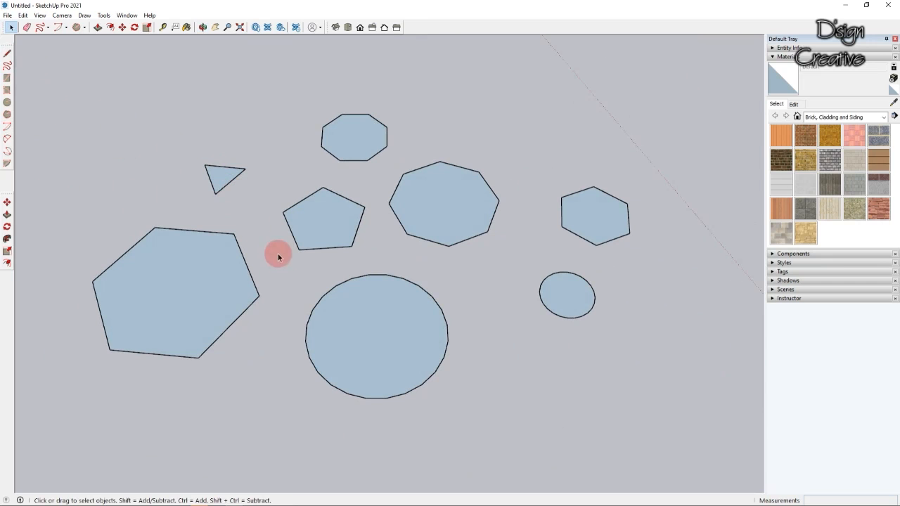
pyautogui.scroll(2, 320, 251)
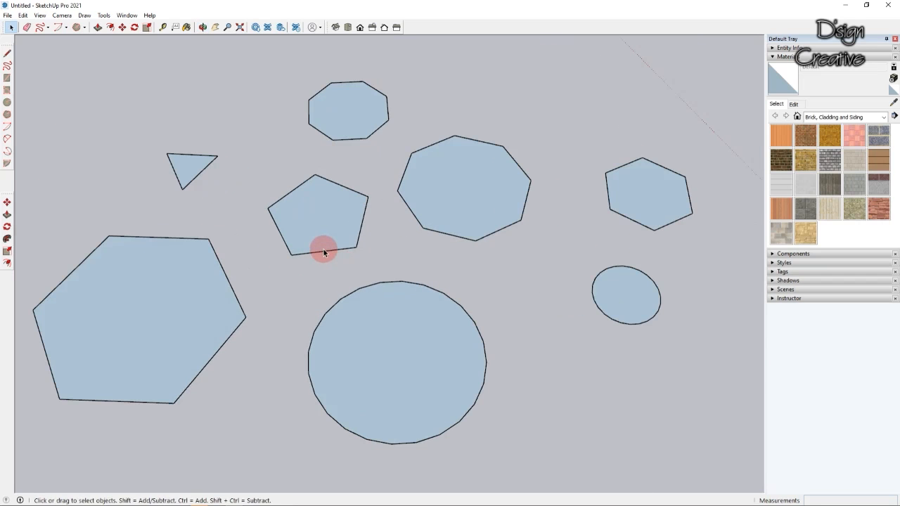
pyautogui.scroll(-4, 310, 260)
pyautogui.moveTo(365, 321); pyautogui.dragTo(388, 289, button='middle')
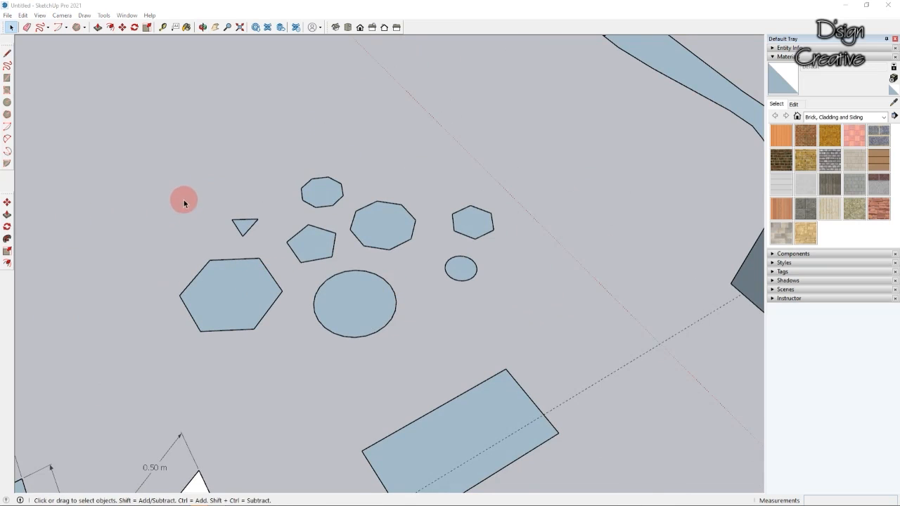
pyautogui.moveTo(184, 203); pyautogui.dragTo(172, 213, button='middle')
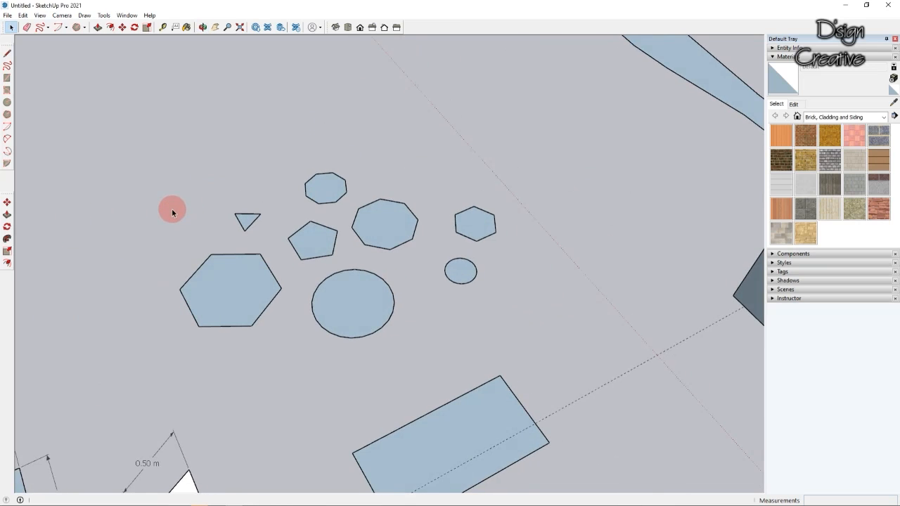
# - Draw a closed 360° arc with 12 segments from its center, overlapping the edge of the small hexagon
pyautogui.click(7, 127)
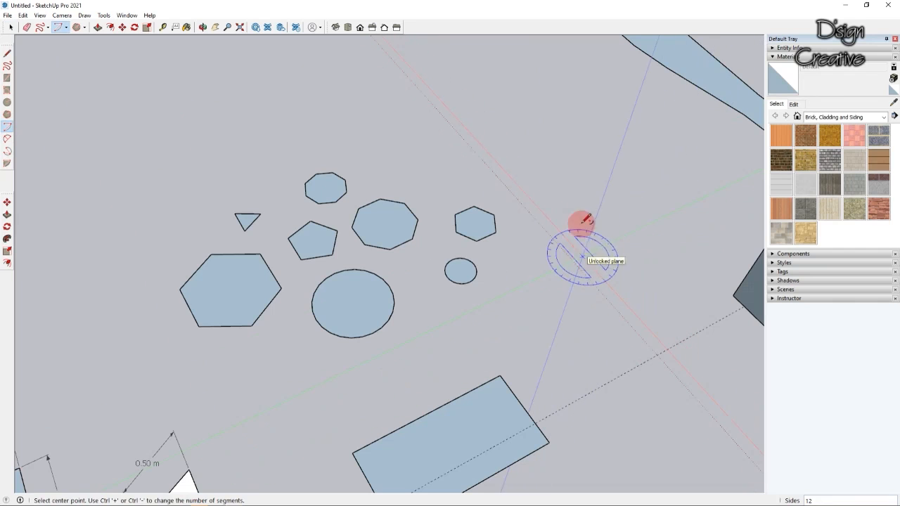
pyautogui.click(526, 195)
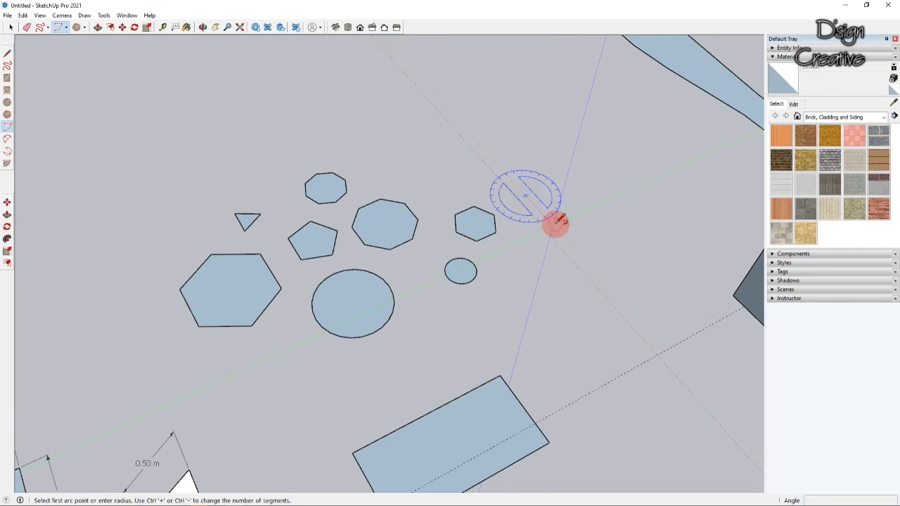
pyautogui.click(553, 225)
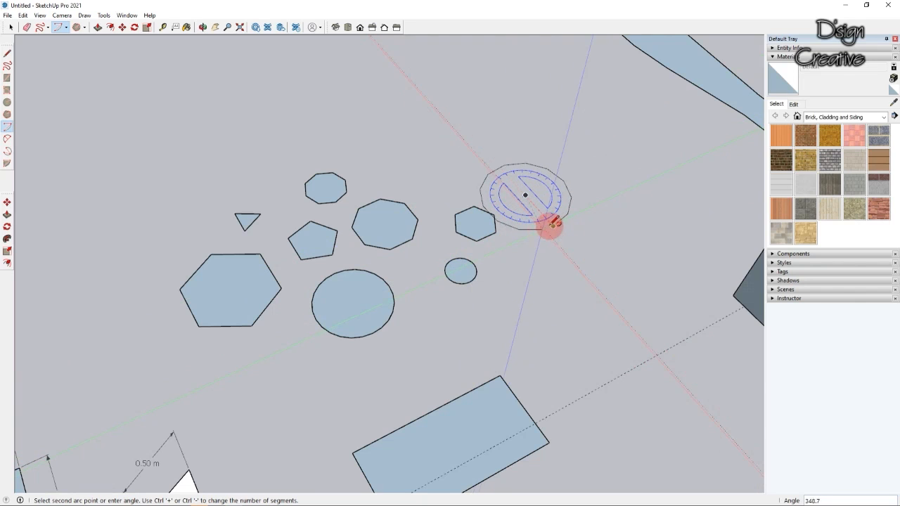
pyautogui.click(548, 227)
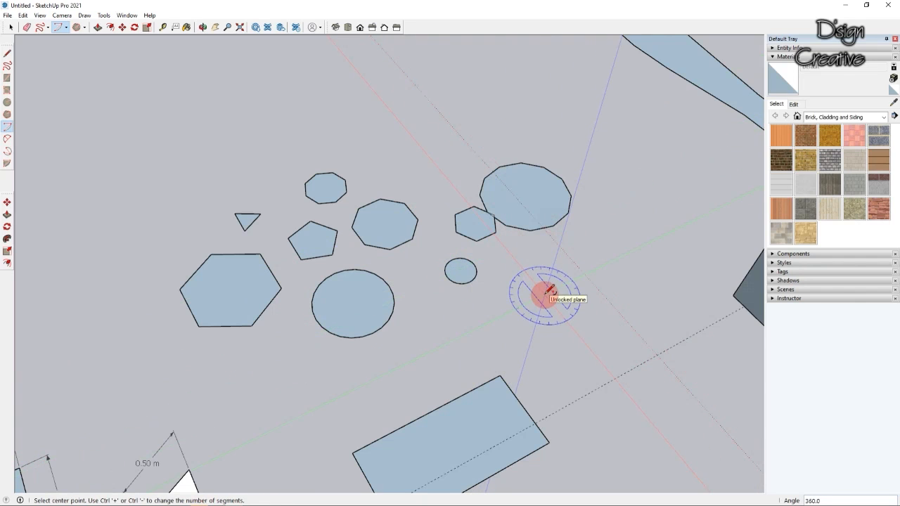
# - Draw a short open arc of about 50° from its center on the free ground beside the small circle
pyautogui.click(544, 295)
pyautogui.click(582, 279)
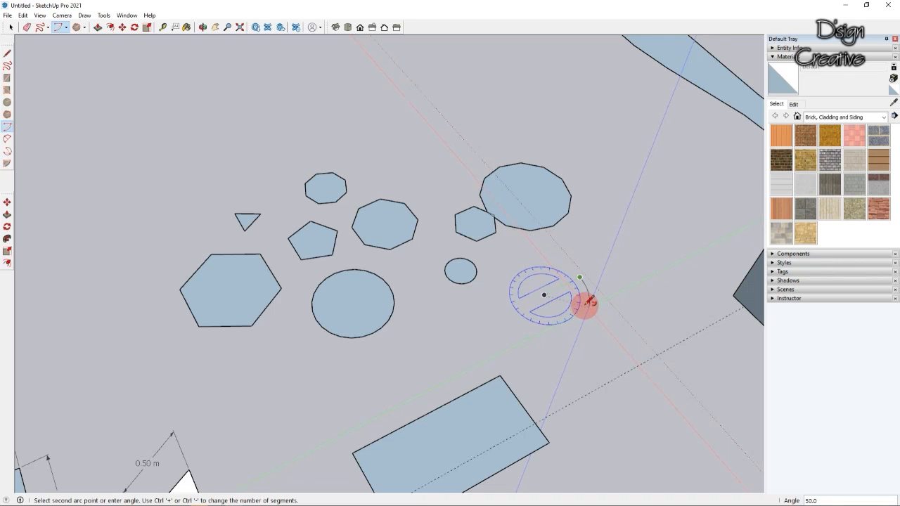
pyautogui.click(588, 301)
# - Draw a larger 90° quarter-circle arc from its center, next to the short arc
pyautogui.moveTo(608, 321)
pyautogui.mouseDown(button='middle')
pyautogui.moveTo(609, 382)
pyautogui.moveTo(613, 309)
pyautogui.mouseUp(button='middle')
pyautogui.scroll(2, 608, 312)
pyautogui.scroll(-4, 499, 340)
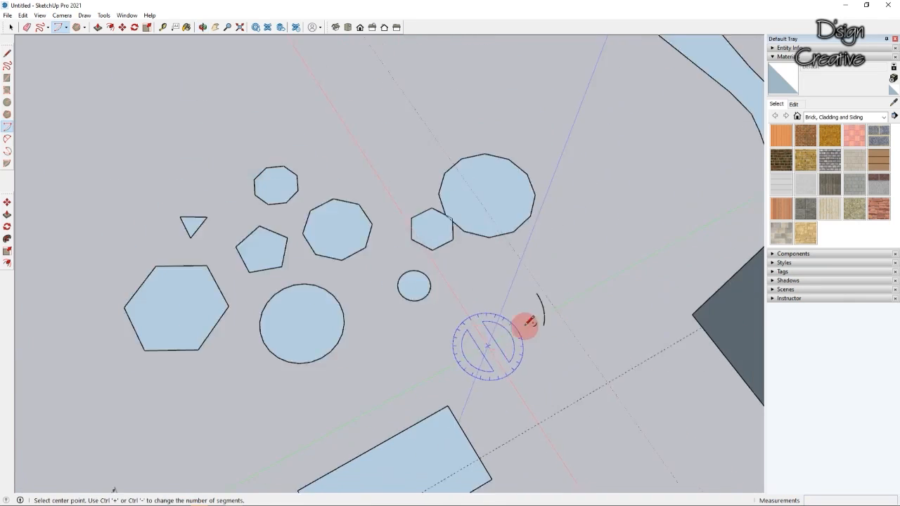
pyautogui.scroll(2, 572, 298)
pyautogui.click(573, 298)
pyautogui.click(628, 267)
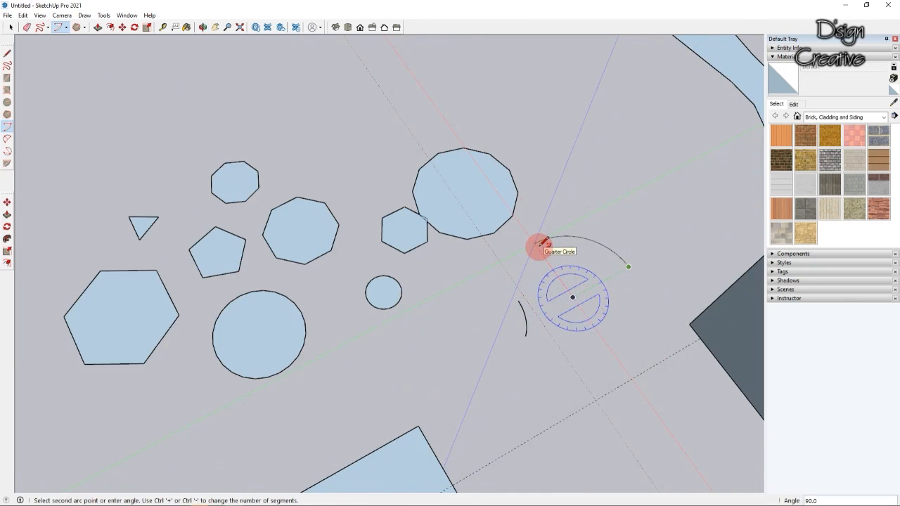
pyautogui.click(540, 246)
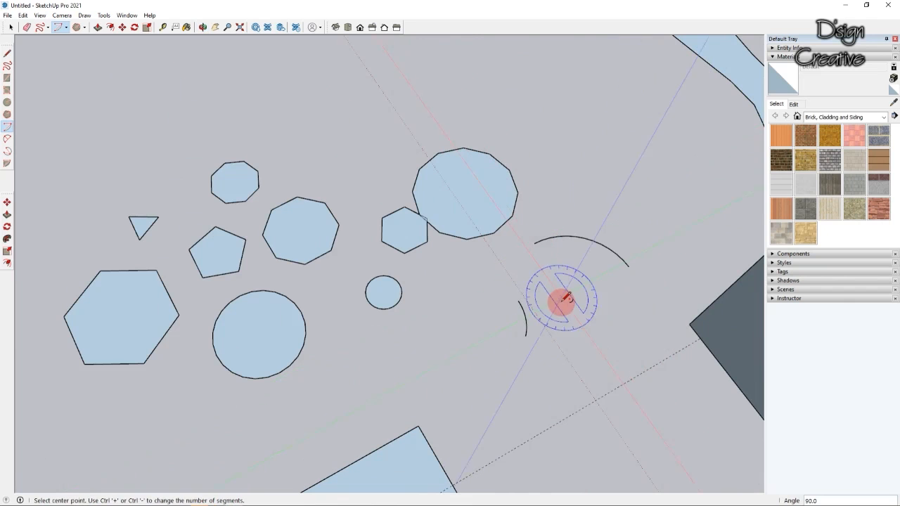
pyautogui.scroll(-2, 509, 307)
pyautogui.scroll(4, 518, 312)
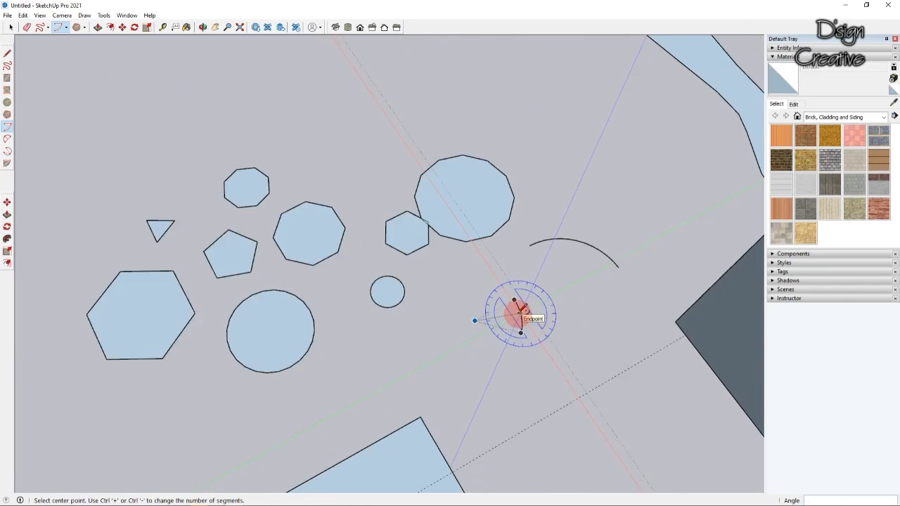
pyautogui.scroll(-2, 595, 288)
pyautogui.scroll(-2, 331, 232)
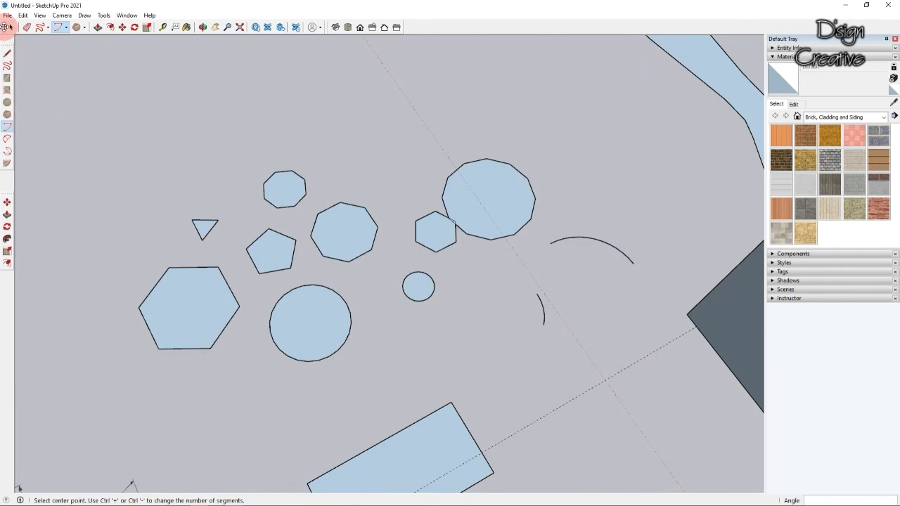
pyautogui.click(9, 26)
pyautogui.moveTo(510, 341); pyautogui.dragTo(531, 293, button='middle')
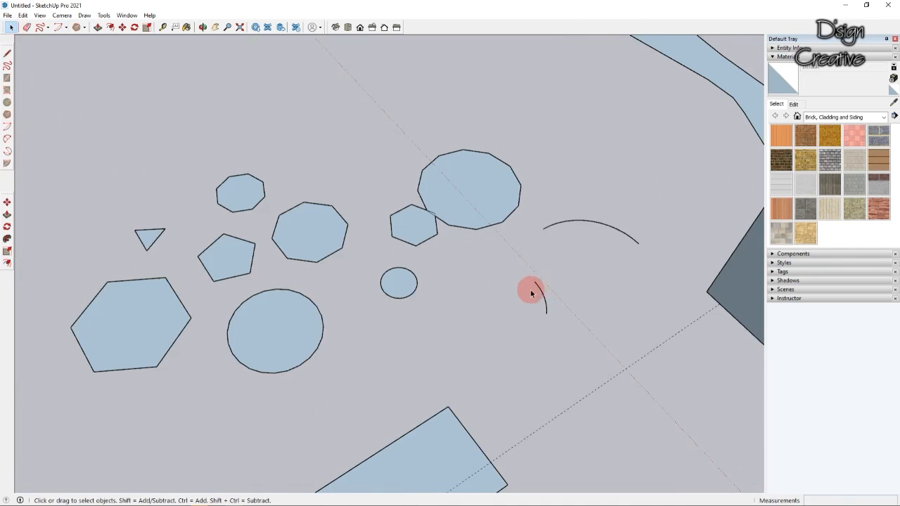
# - Draw a 270° arc from its center with a 0.1 m radius on the empty ground beyond the polygons
pyautogui.click(7, 129)
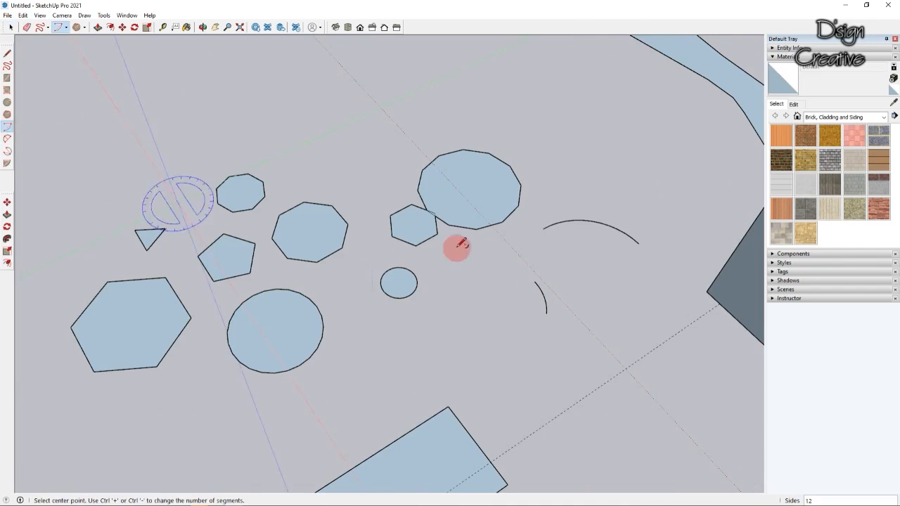
pyautogui.scroll(-2, 471, 246)
pyautogui.scroll(3, 348, 106)
pyautogui.scroll(2, 448, 274)
pyautogui.scroll(-1, 381, 177)
pyautogui.scroll(3, 392, 178)
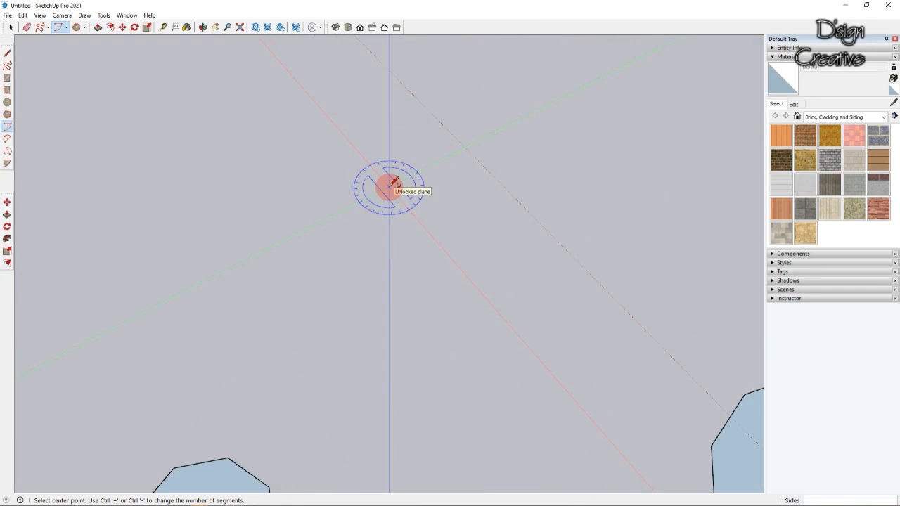
pyautogui.click(389, 186)
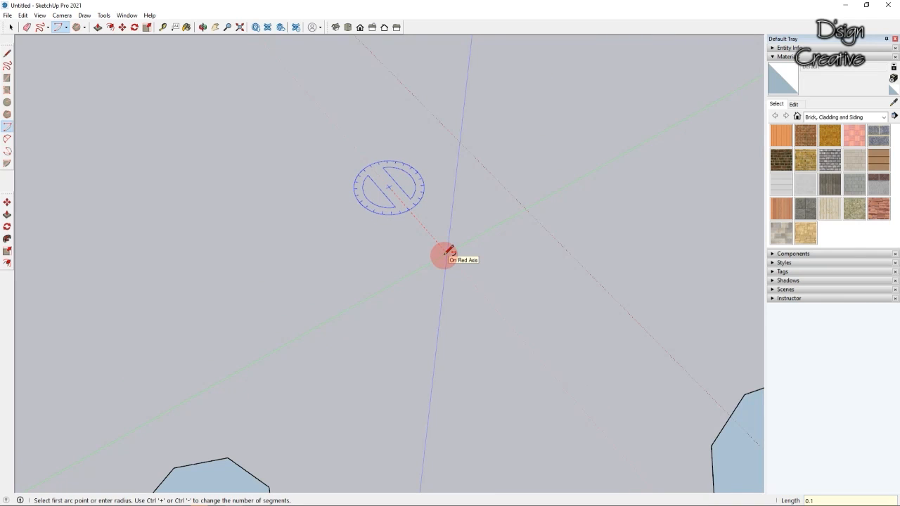
pyautogui.write('0.1')
pyautogui.press('Return')
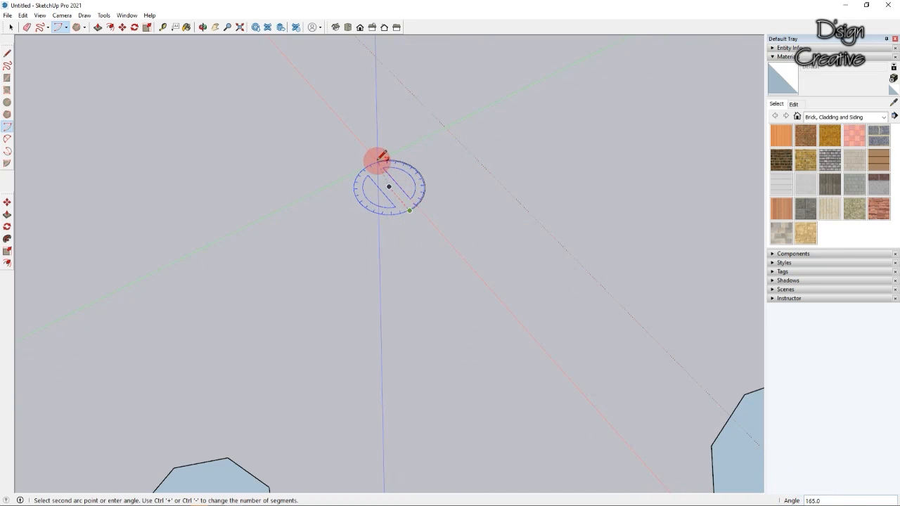
pyautogui.click(351, 204)
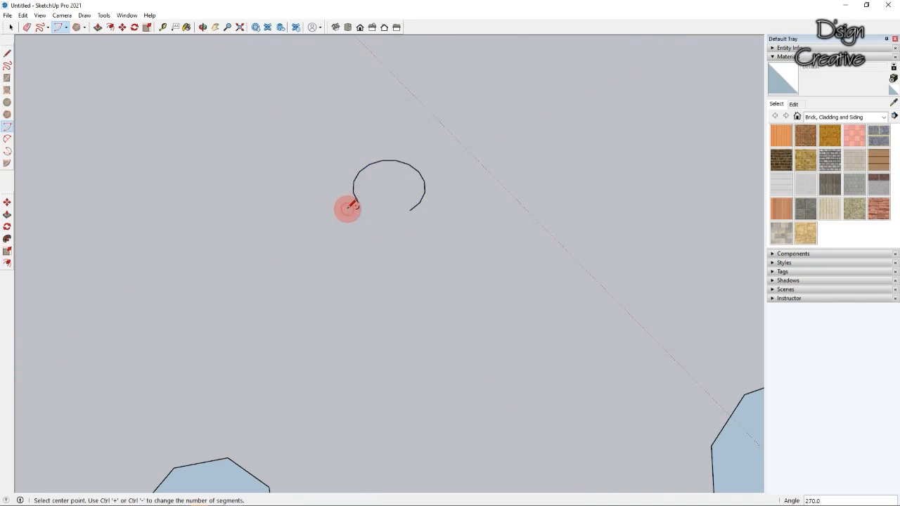
# - Close the 270° arc into a face with two lines joining its endpoints to its center
pyautogui.moveTo(408, 233); pyautogui.dragTo(395, 281, button='middle')
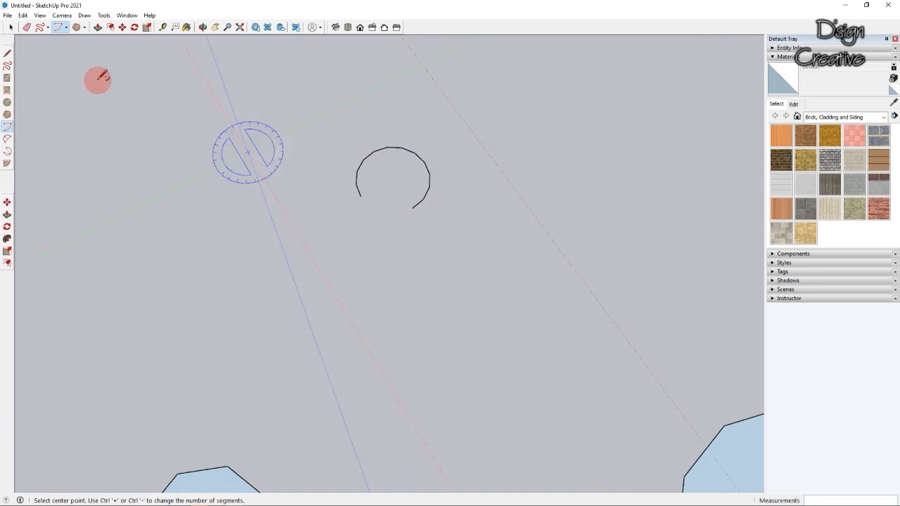
pyautogui.click(8, 53)
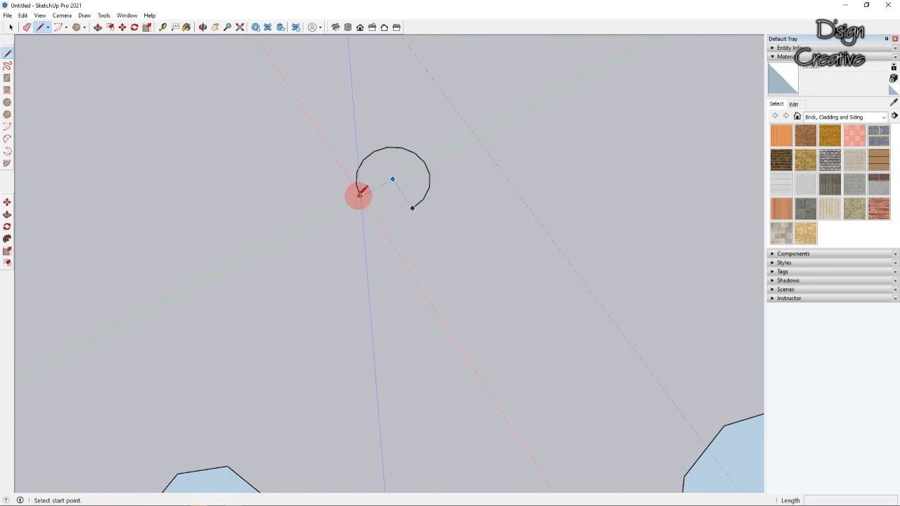
pyautogui.click(359, 194)
pyautogui.click(392, 180)
pyautogui.click(413, 206)
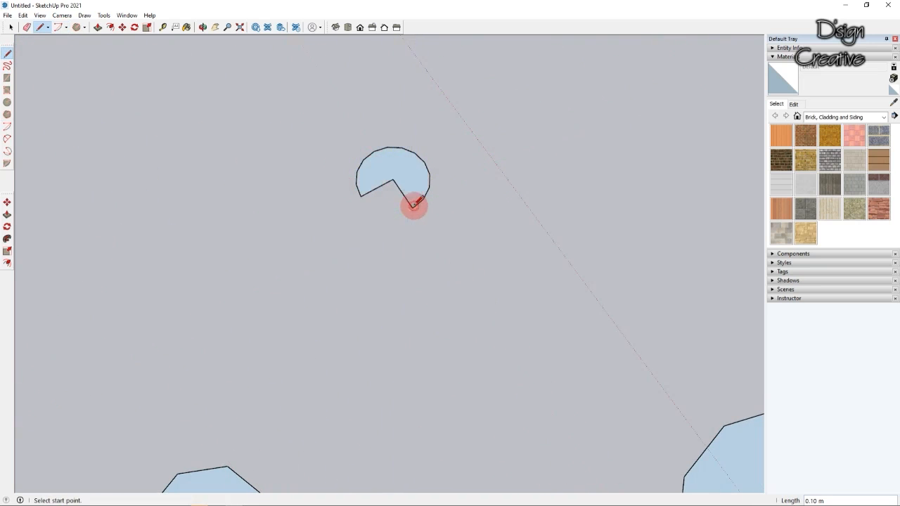
pyautogui.click(10, 27)
# - Draw a 180° arc from its center, about 0.2 m across, between the three-quarter circle face and the polygons
pyautogui.scroll(-2, 462, 263)
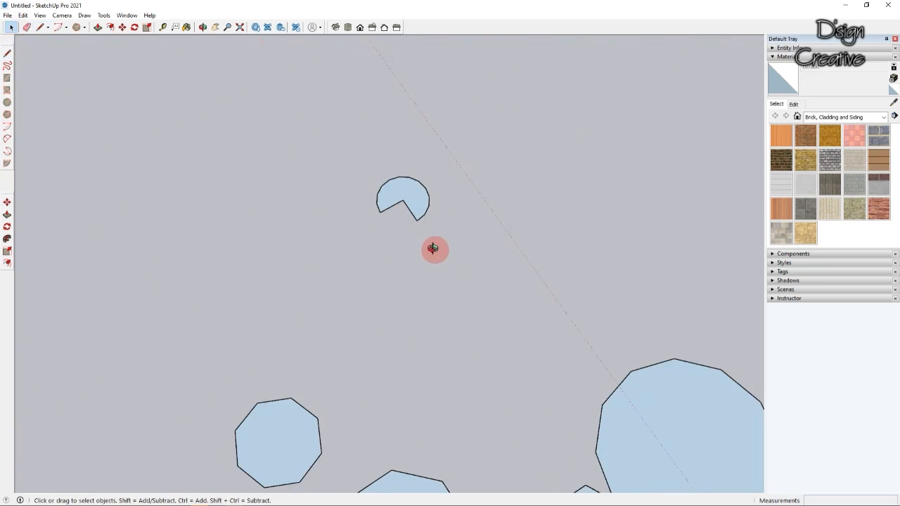
pyautogui.click(7, 127)
pyautogui.click(433, 320)
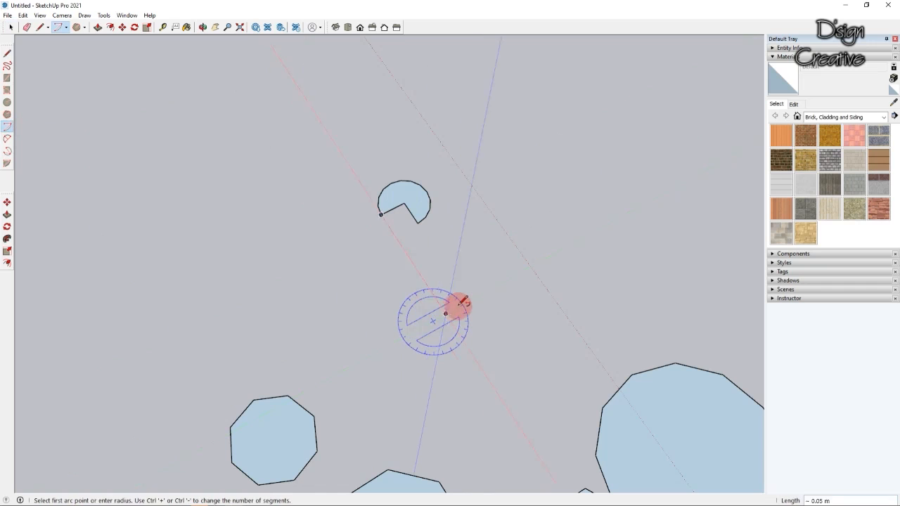
pyautogui.click(459, 306)
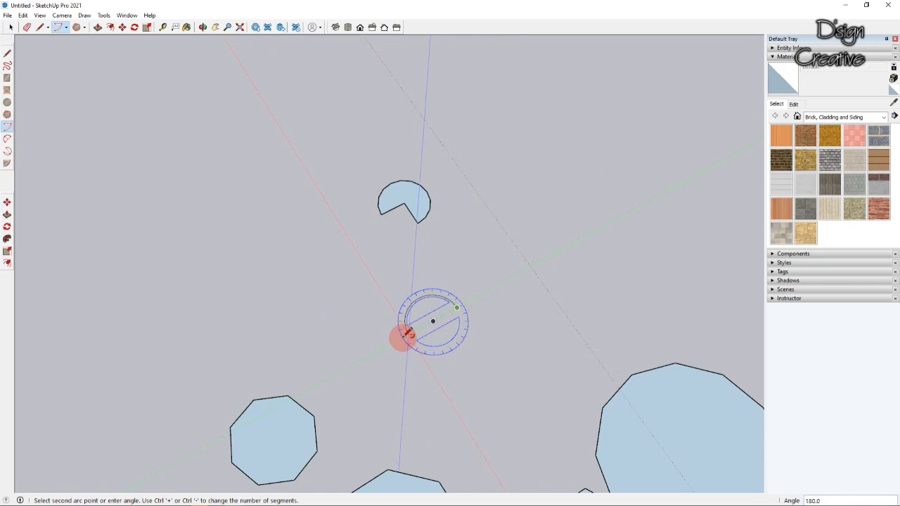
pyautogui.click(406, 333)
# - Close the 180° arc into a half-circle face with a straight line between its endpoints
pyautogui.click(8, 50)
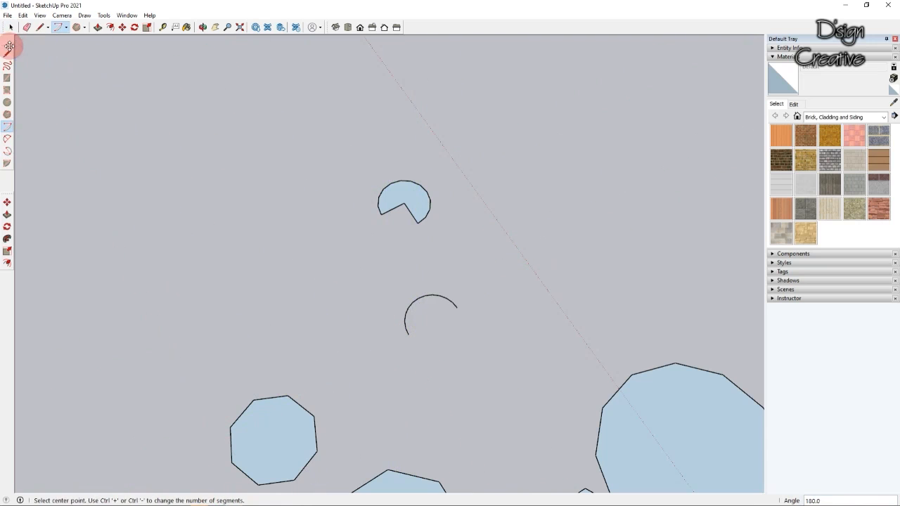
pyautogui.click(407, 333)
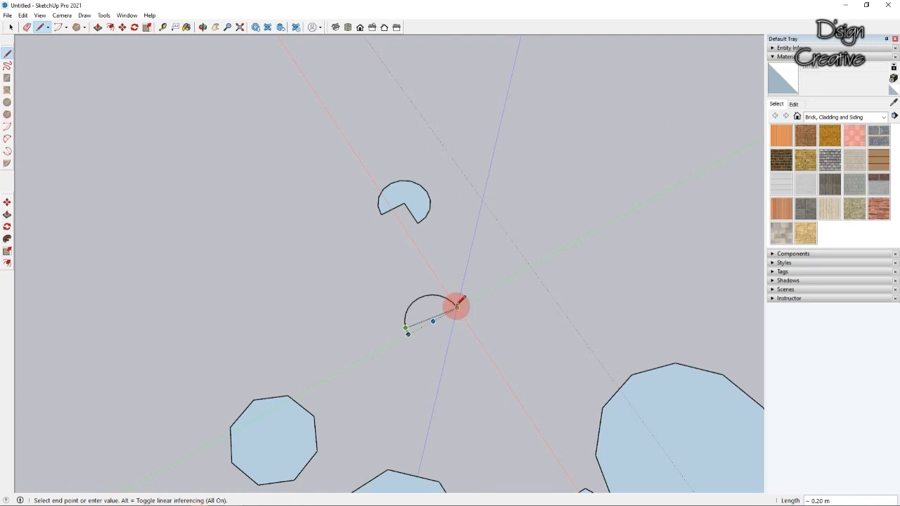
pyautogui.click(458, 307)
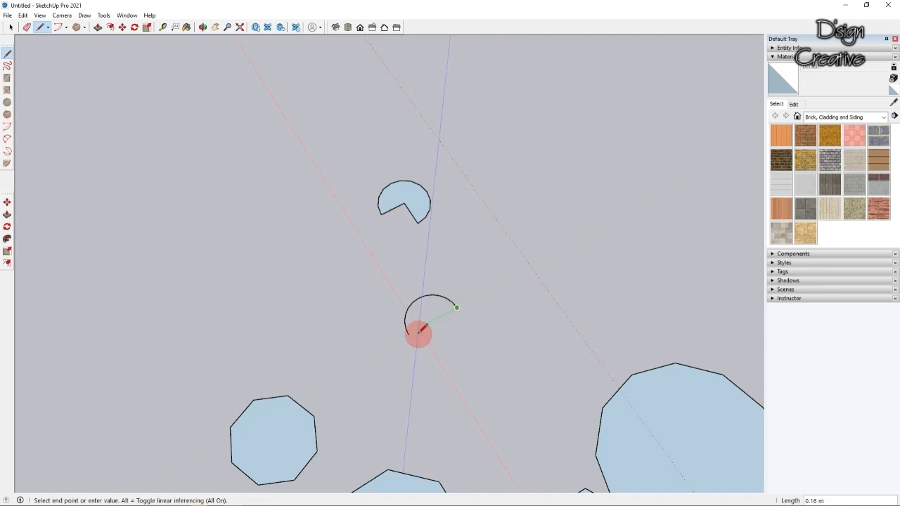
pyautogui.click(408, 334)
pyautogui.click(10, 26)
# - Examine the three-quarter circle and half-circle faces from different angles and distances
pyautogui.moveTo(464, 275); pyautogui.dragTo(473, 277, button='middle')
pyautogui.scroll(2, 392, 270)
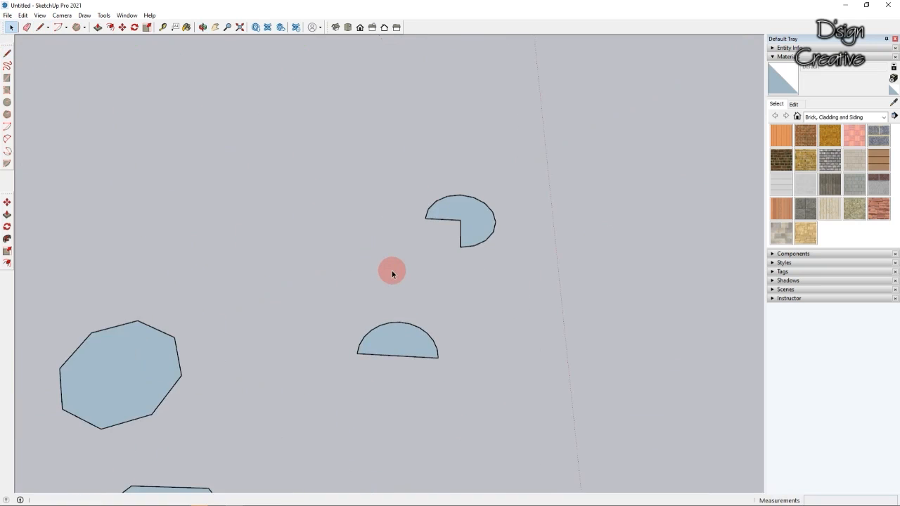
pyautogui.moveTo(397, 267); pyautogui.dragTo(485, 234, button='middle')
pyautogui.scroll(-3, 479, 223)
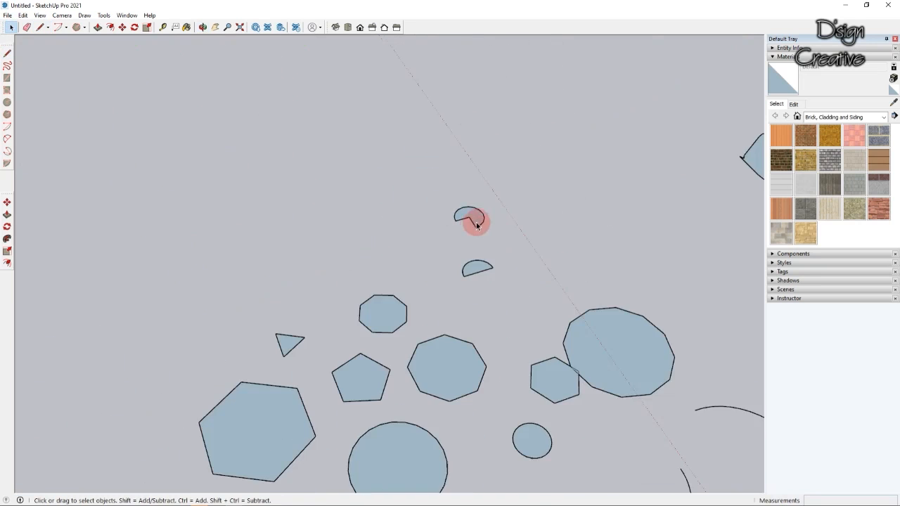
pyautogui.scroll(2, 498, 356)
pyautogui.moveTo(499, 356); pyautogui.dragTo(438, 351, button='middle')
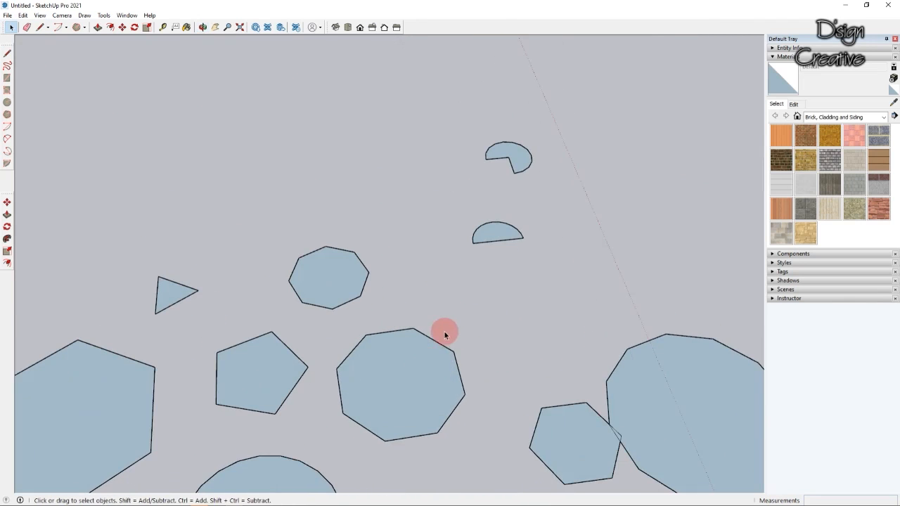
pyautogui.moveTo(402, 377); pyautogui.dragTo(488, 232, button='middle')
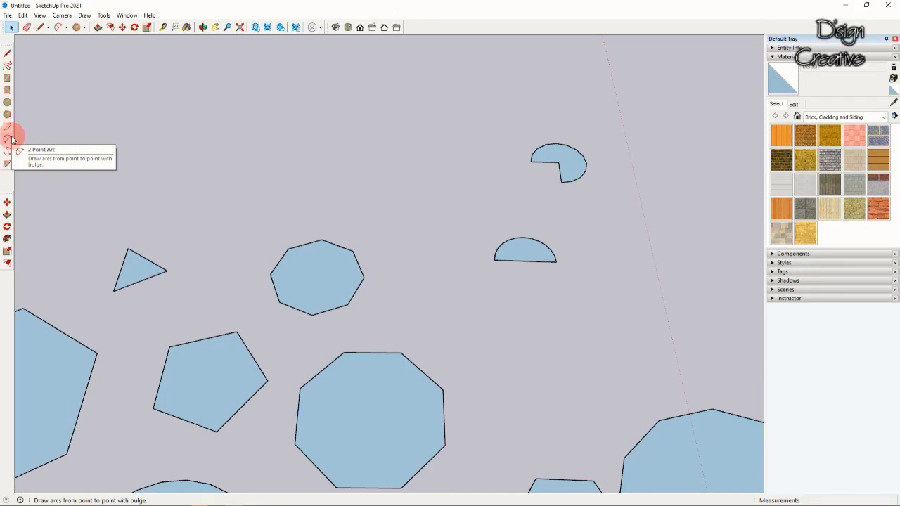
# - Draw a freehand-sized 2 Point Arc with a bulge of about 0.11 m on the ground behind the small octagon
pyautogui.click(11, 139)
pyautogui.click(285, 196)
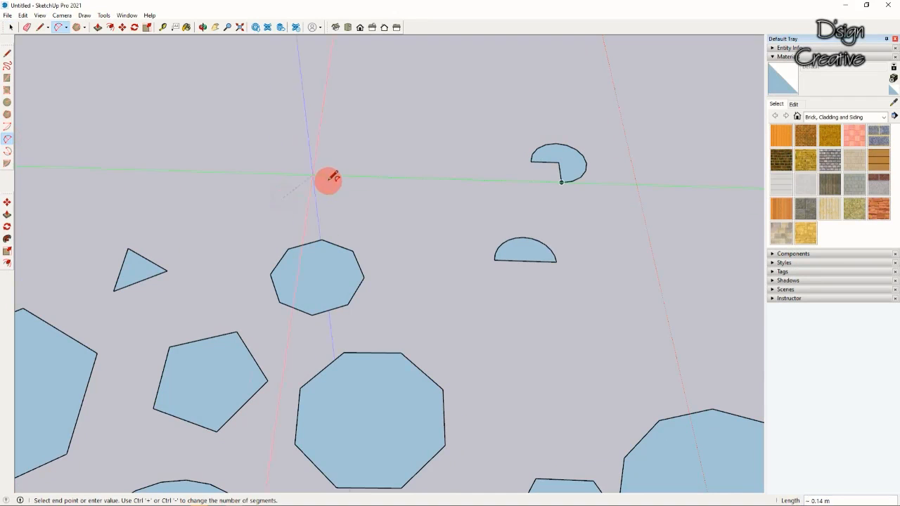
pyautogui.click(359, 197)
pyautogui.click(349, 182)
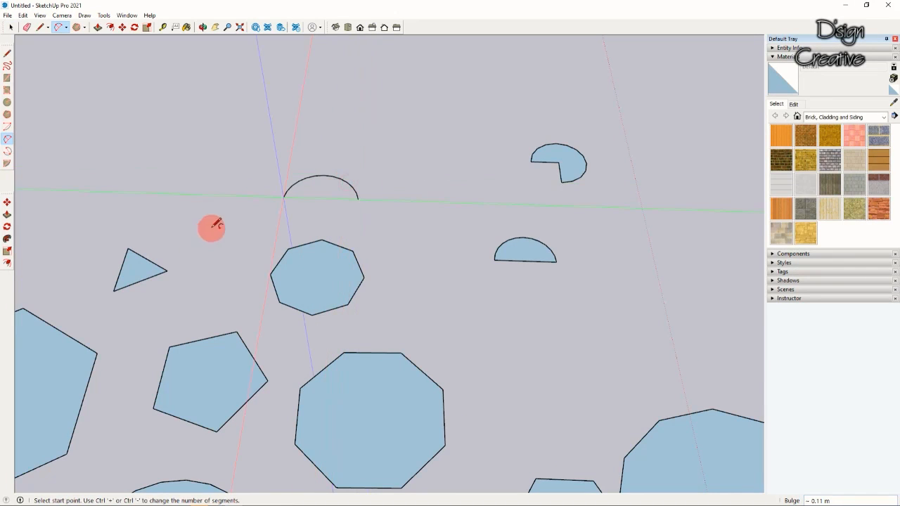
# - Draw a second 2 Point Arc along the green axis, about 0.22 m long with a 0.08 m bulge, beside the first
pyautogui.moveTo(345, 236); pyautogui.dragTo(367, 198, button='middle')
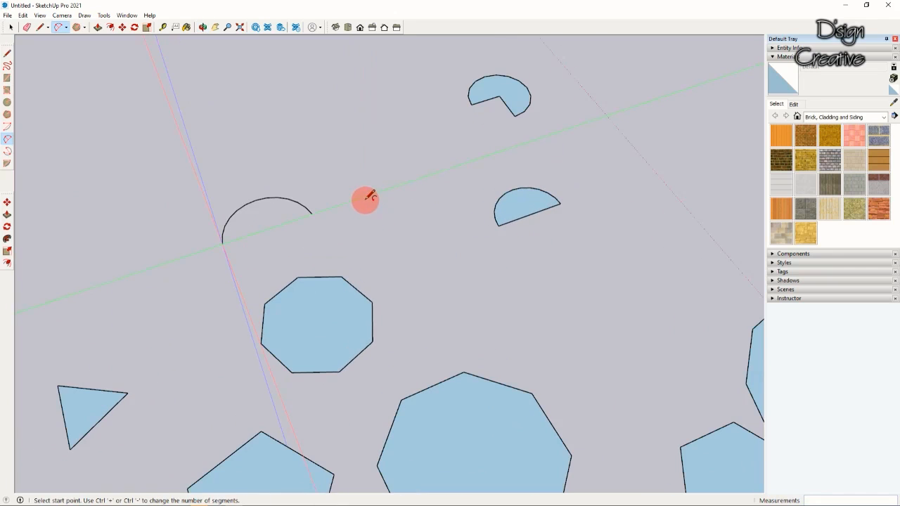
pyautogui.click(366, 198)
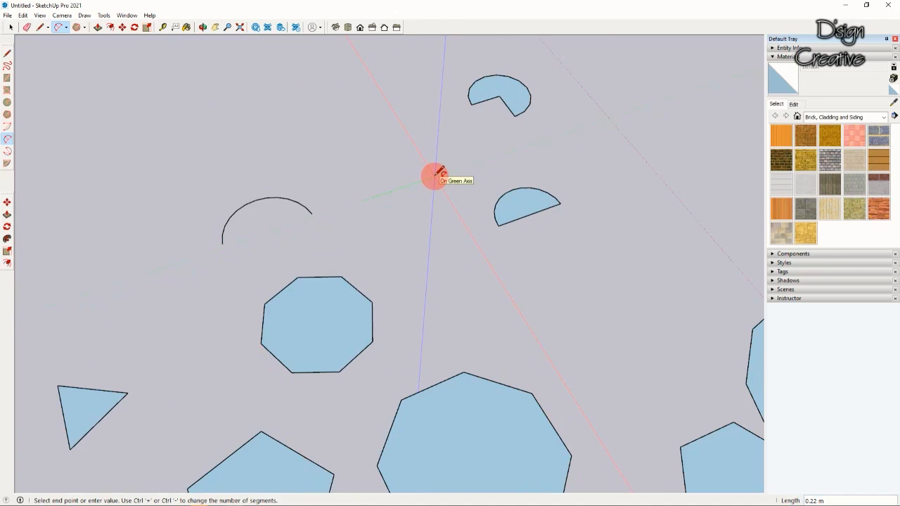
pyautogui.click(435, 175)
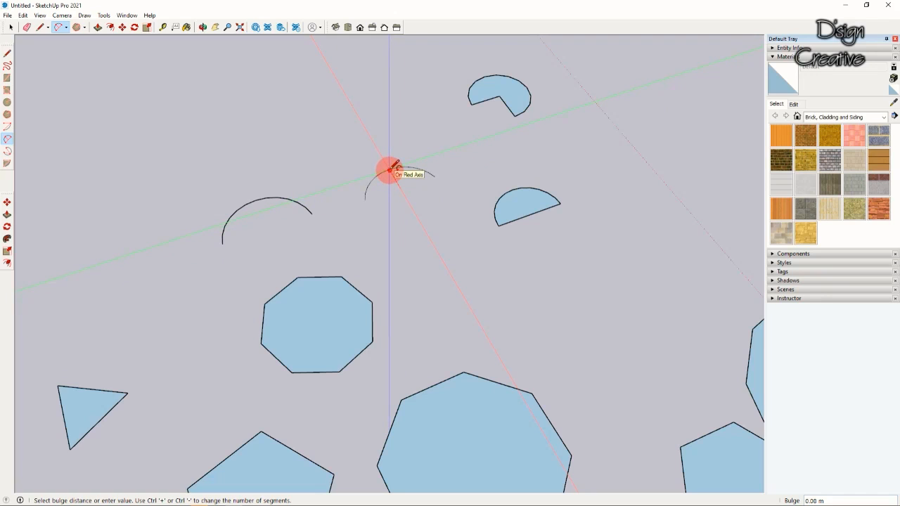
pyautogui.click(390, 170)
pyautogui.click(10, 26)
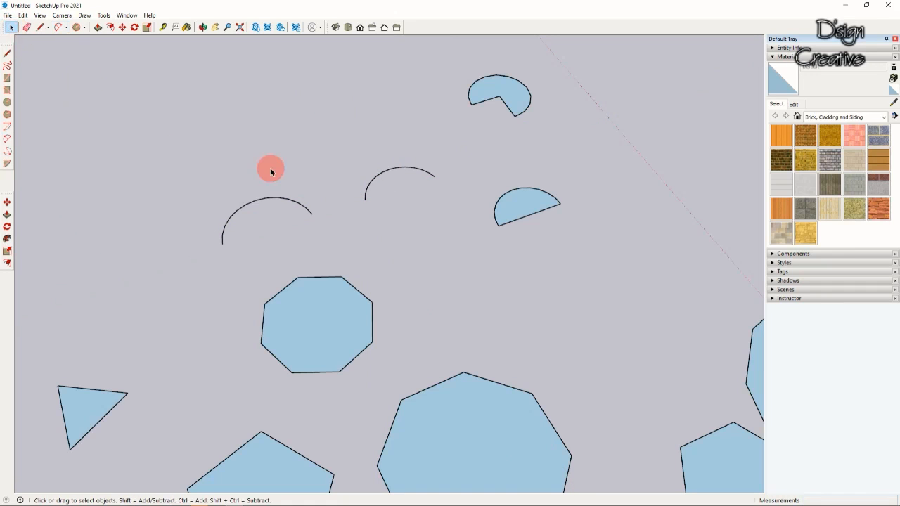
# - Draw a third 2 Point Arc along the green axis with a length of 0.15 m and a bulge of 0.05 m, near the octagon
pyautogui.moveTo(436, 207); pyautogui.dragTo(361, 230, button='middle')
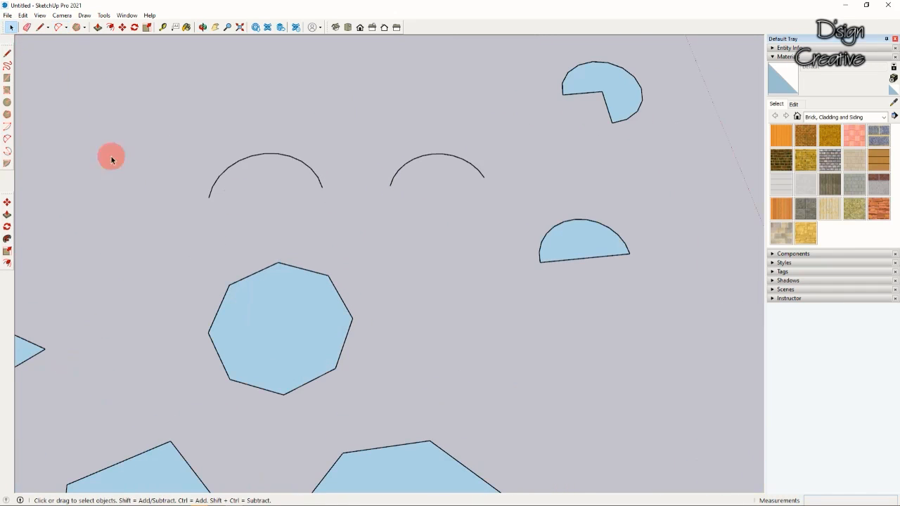
pyautogui.moveTo(379, 183); pyautogui.dragTo(417, 177, button='middle')
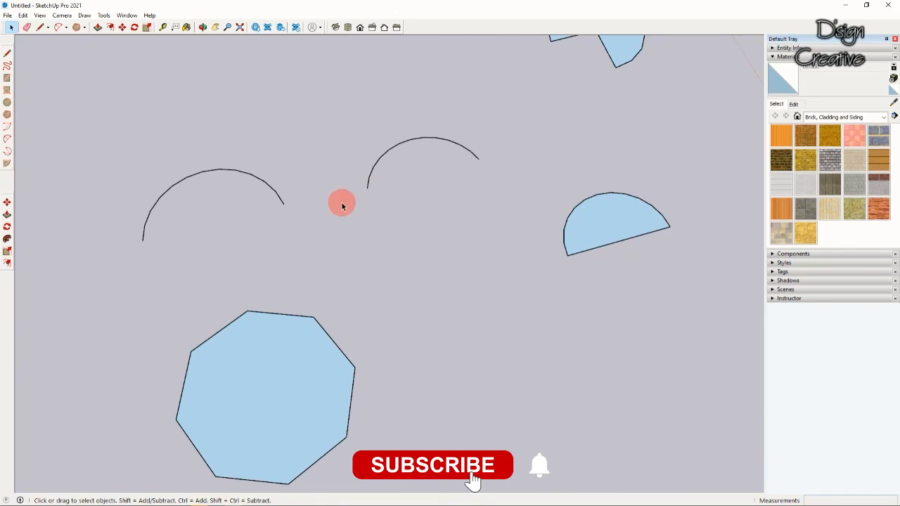
pyautogui.click(8, 138)
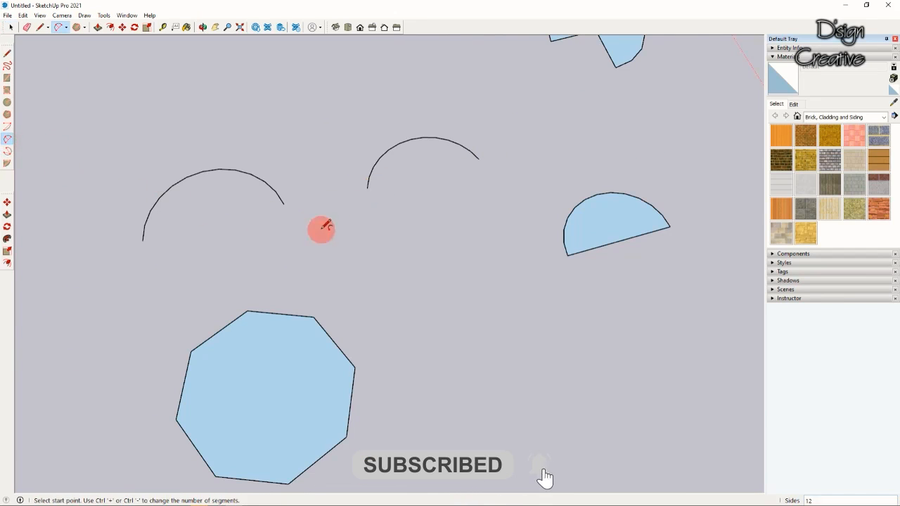
pyautogui.scroll(-1, 336, 249)
pyautogui.scroll(1, 398, 287)
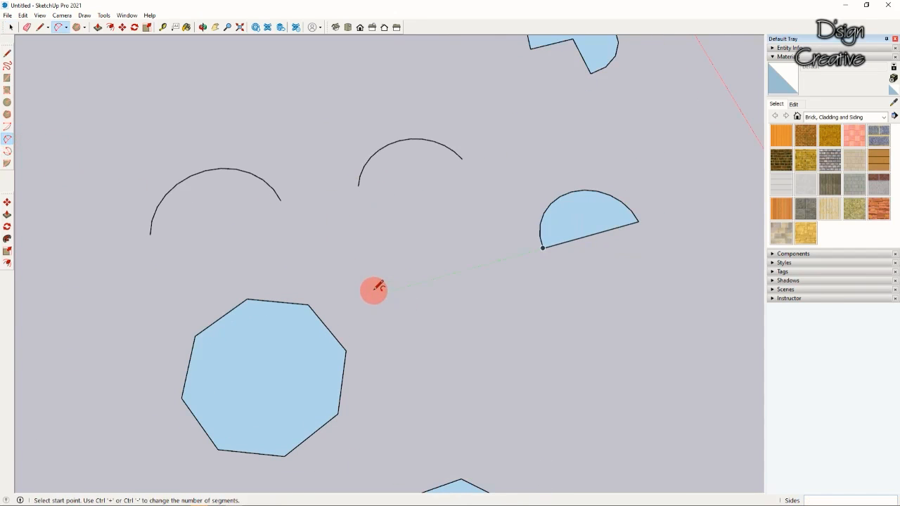
pyautogui.click(374, 295)
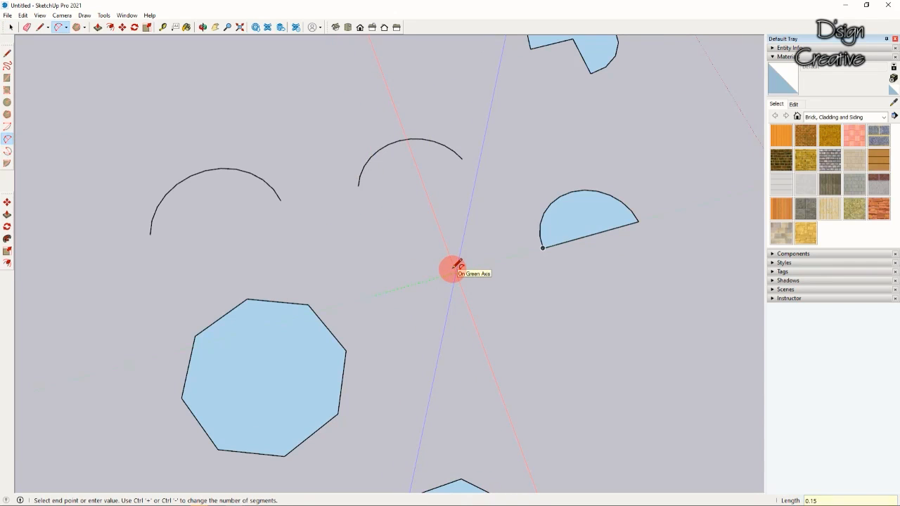
pyautogui.click(453, 267)
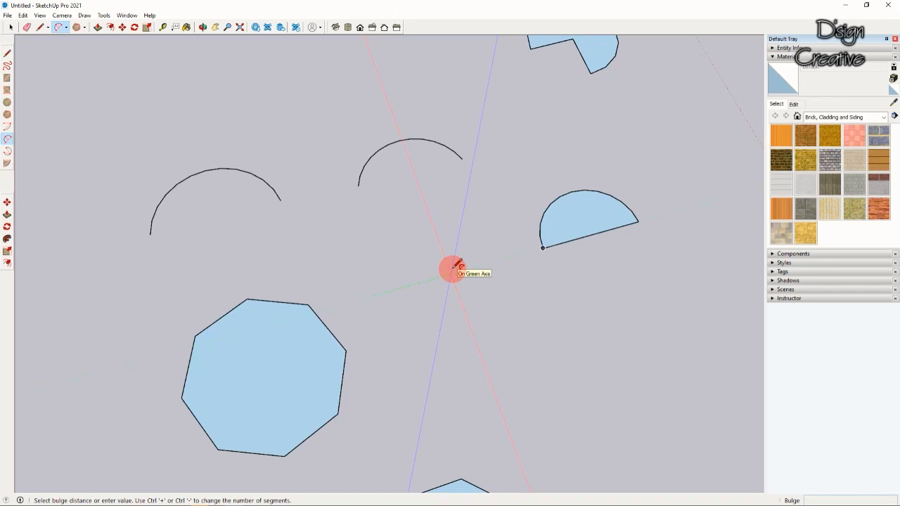
pyautogui.moveTo(418, 265); pyautogui.dragTo(396, 247, button='middle')
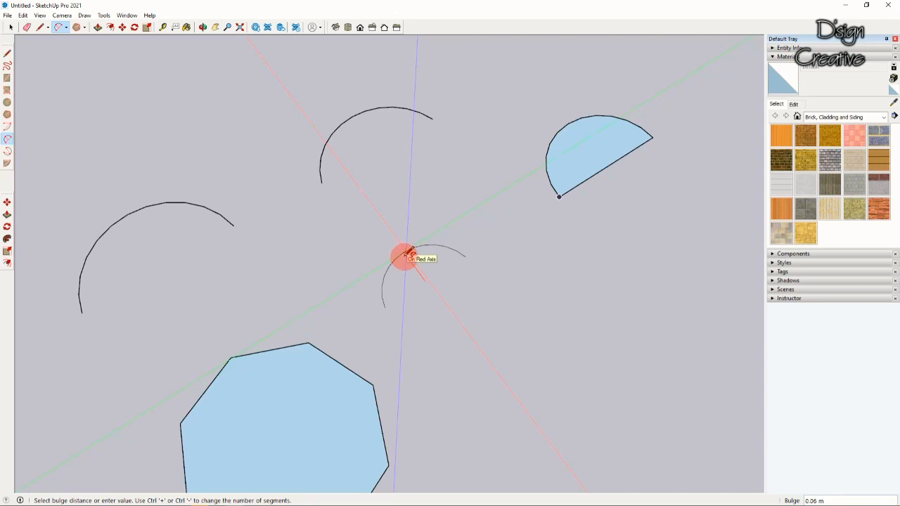
pyautogui.click(411, 252)
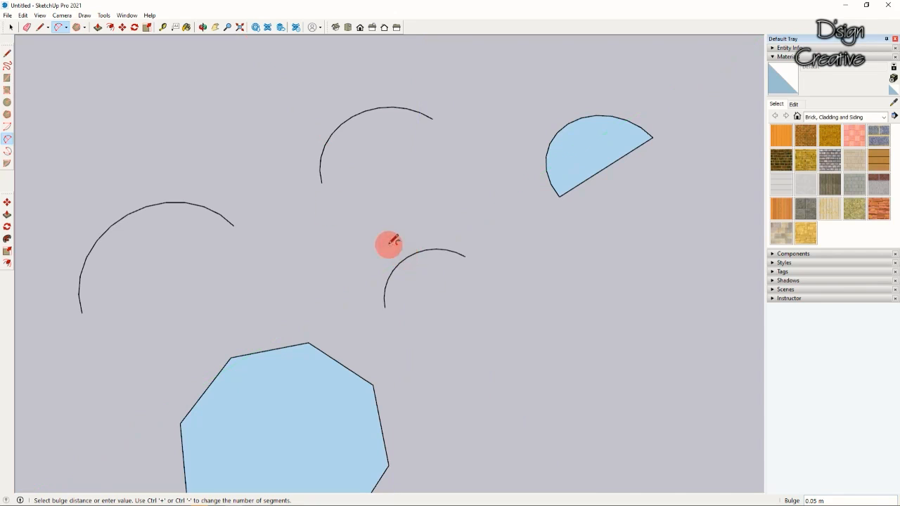
# - Draw a 3 Point Arc spanning 270° on the ground behind the existing two-point arcs
pyautogui.moveTo(422, 255); pyautogui.dragTo(360, 197, button='middle')
pyautogui.click(11, 26)
pyautogui.moveTo(417, 254); pyautogui.dragTo(416, 298, button='middle')
pyautogui.scroll(1, 416, 297)
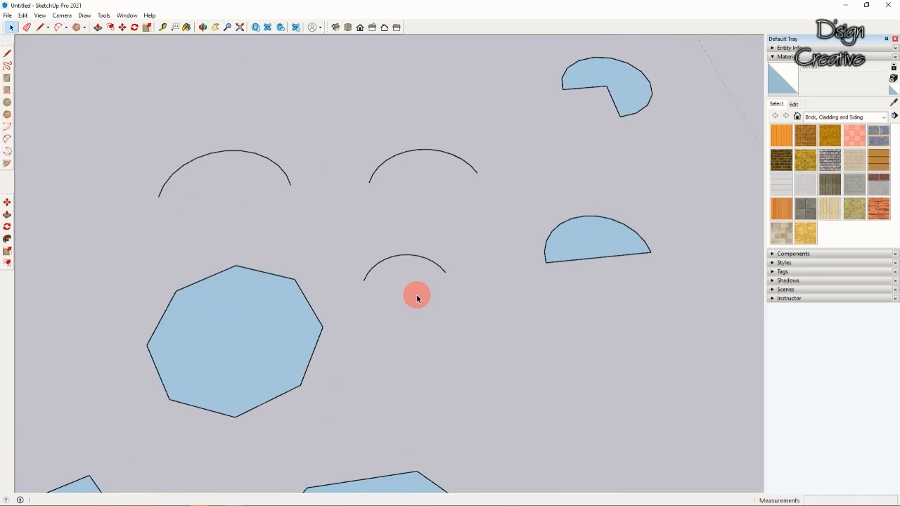
pyautogui.click(7, 154)
pyautogui.scroll(-3, 542, 267)
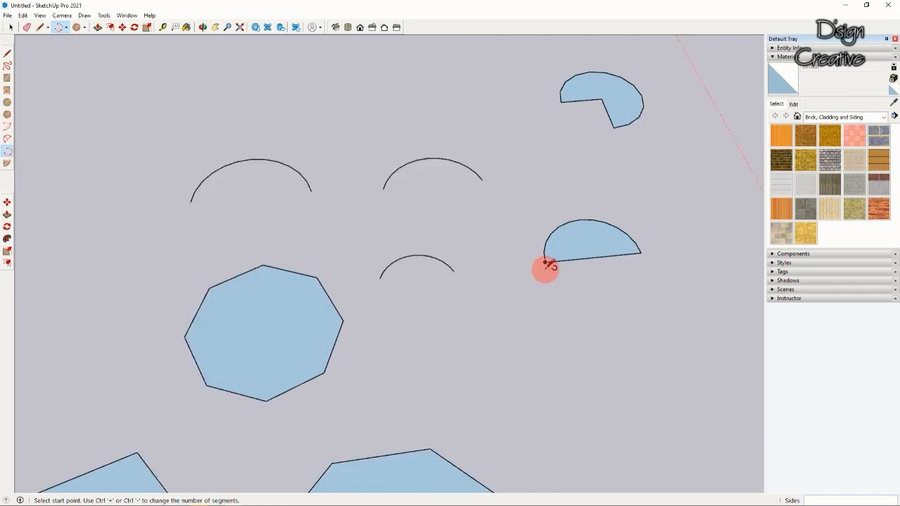
pyautogui.scroll(2, 443, 186)
pyautogui.scroll(2, 430, 169)
pyautogui.click(436, 192)
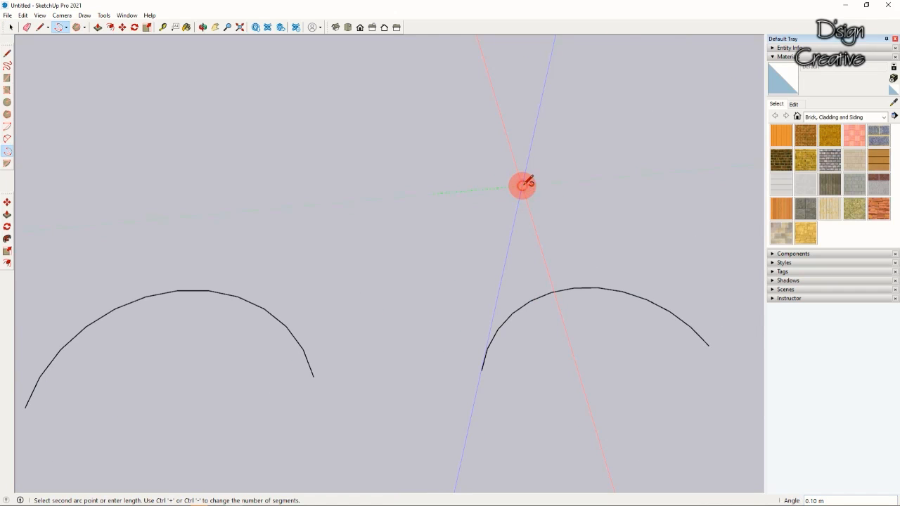
pyautogui.click(522, 185)
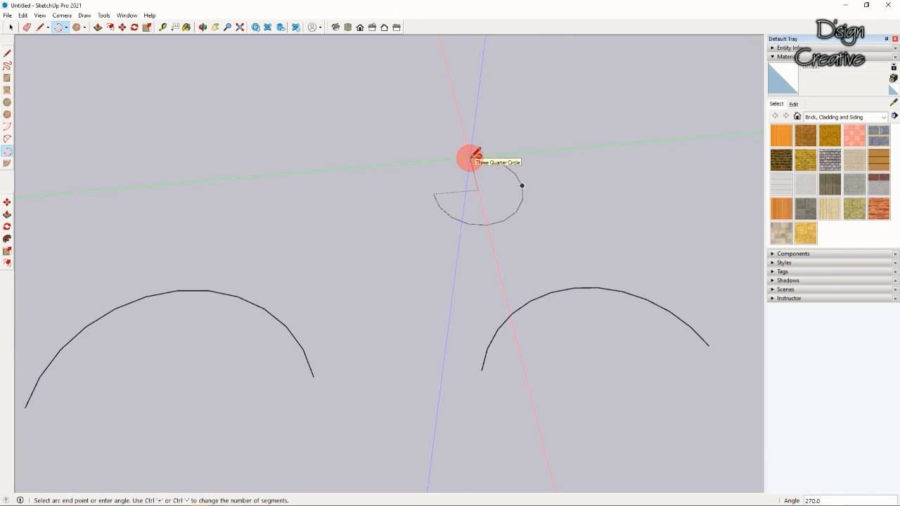
pyautogui.click(473, 155)
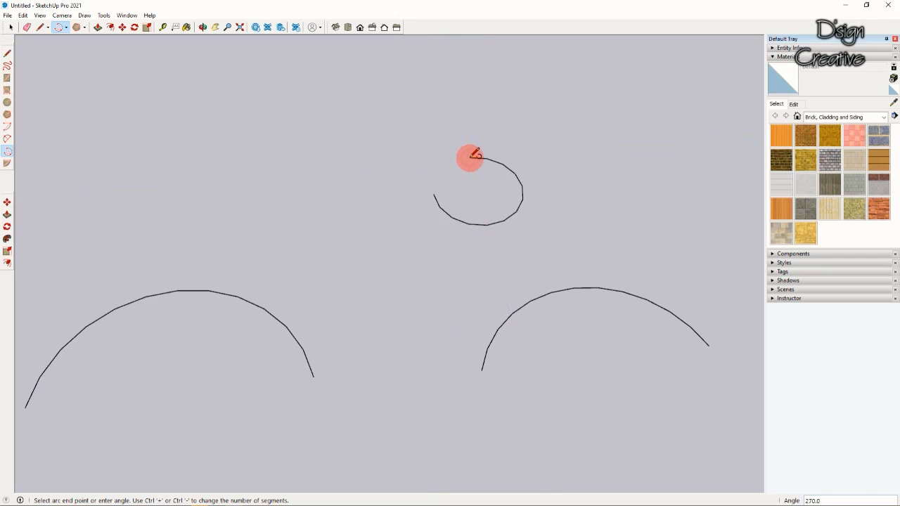
pyautogui.click(10, 27)
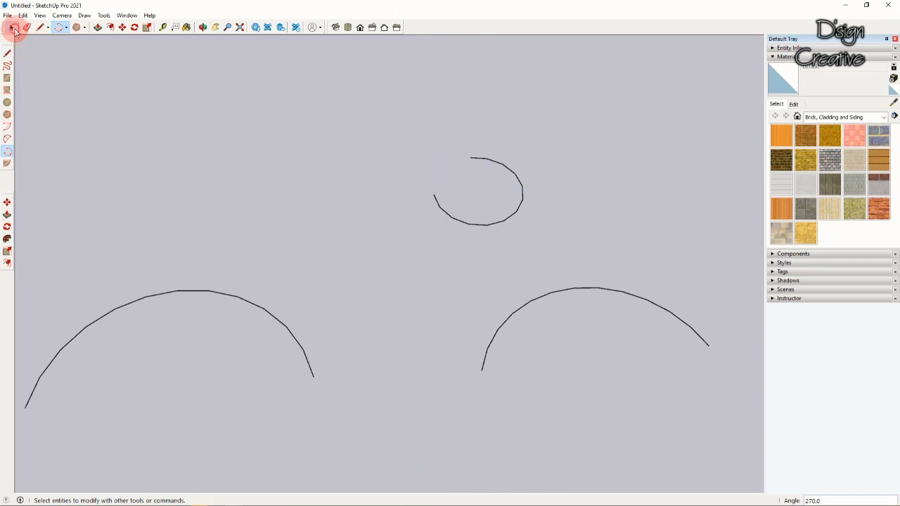
# - Close the small three-quarter arc into a face with two lines meeting at its centre, each about 0.05 m long, and select its curved edge
pyautogui.click(7, 53)
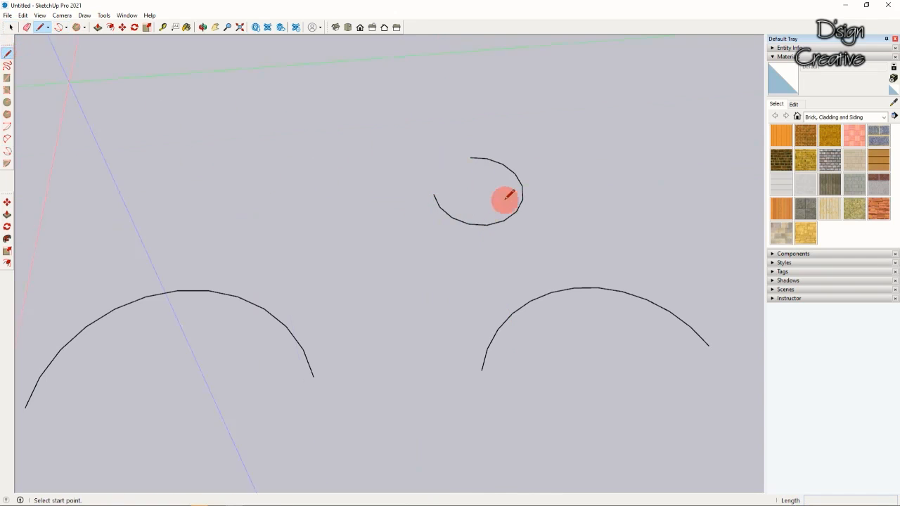
pyautogui.click(434, 194)
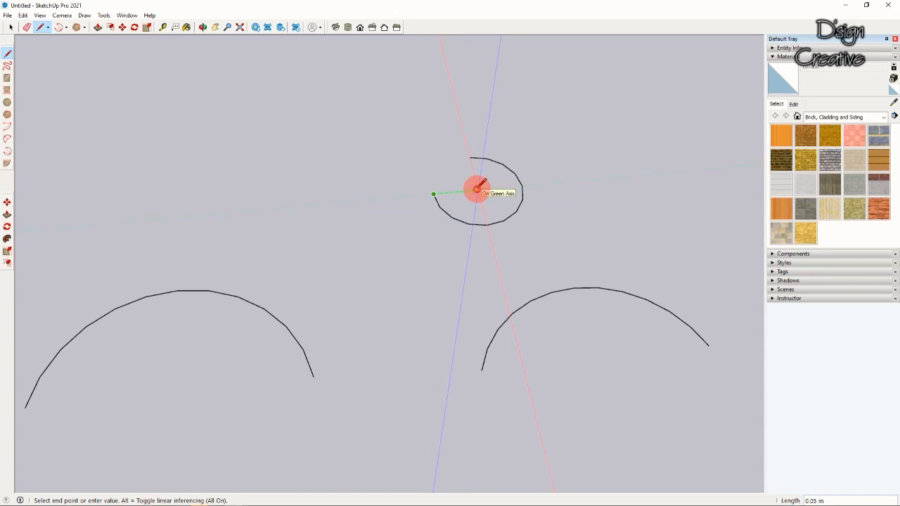
pyautogui.click(478, 189)
pyautogui.click(470, 159)
pyautogui.click(12, 27)
pyautogui.click(483, 227)
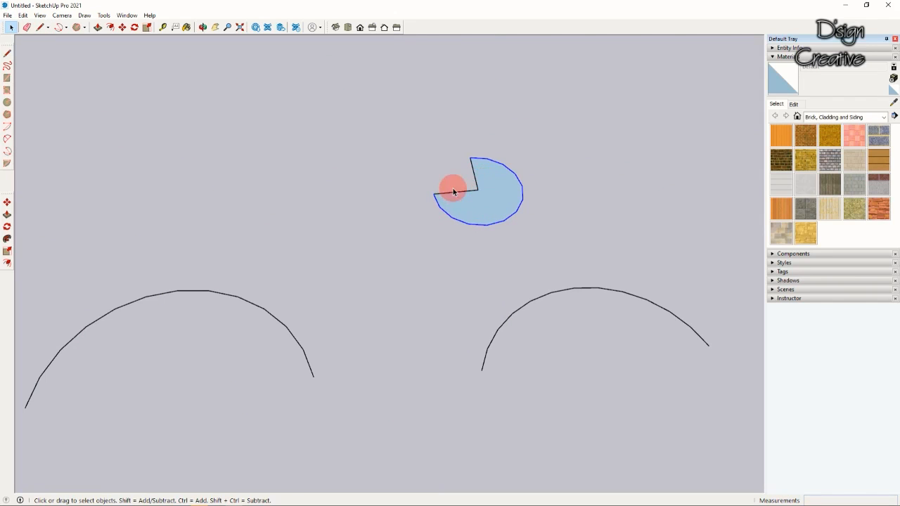
pyautogui.scroll(-5, 403, 250)
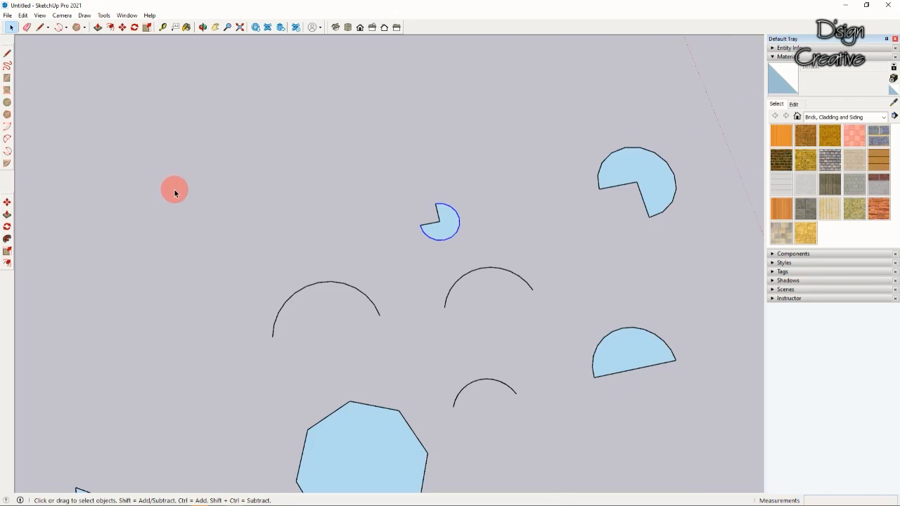
pyautogui.moveTo(490, 285)
pyautogui.mouseDown(button='middle')
pyautogui.moveTo(536, 353)
pyautogui.moveTo(588, 321)
pyautogui.moveTo(460, 278)
pyautogui.mouseUp(button='middle')
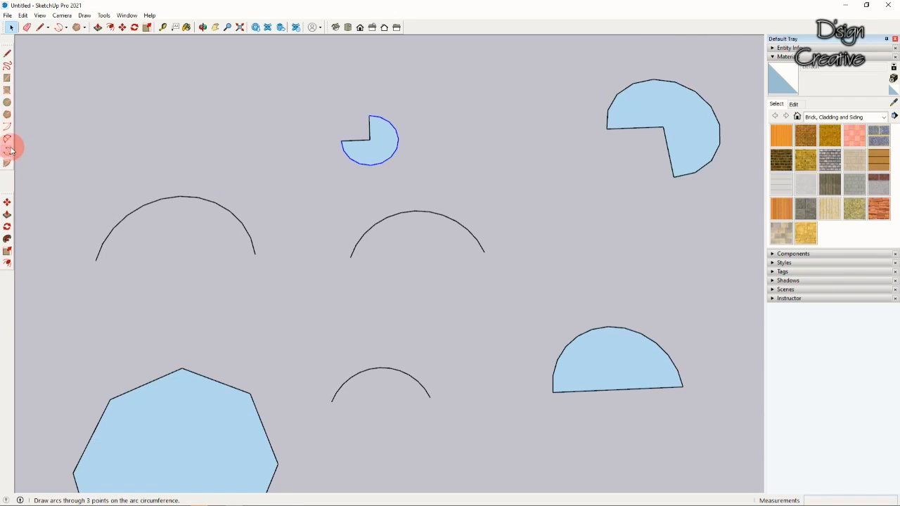
pyautogui.moveTo(338, 242); pyautogui.dragTo(402, 259, button='middle')
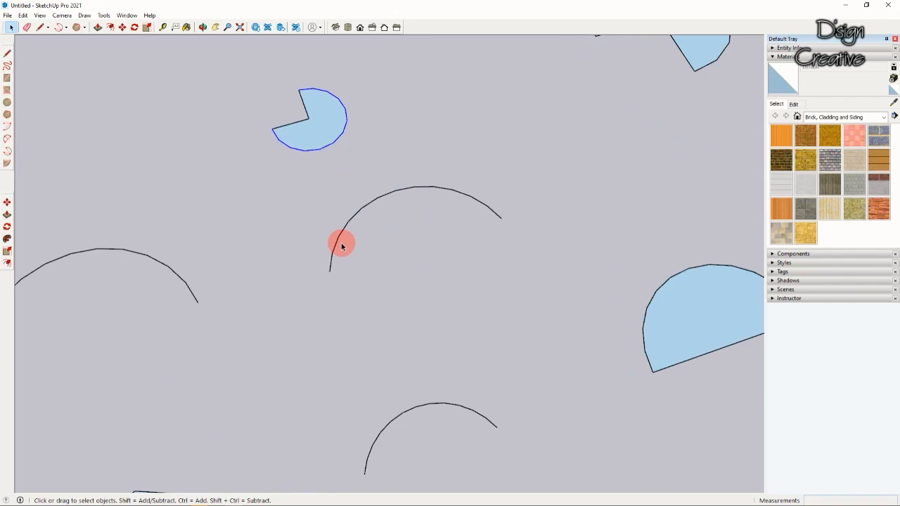
pyautogui.moveTo(341, 245); pyautogui.dragTo(288, 239, button='middle')
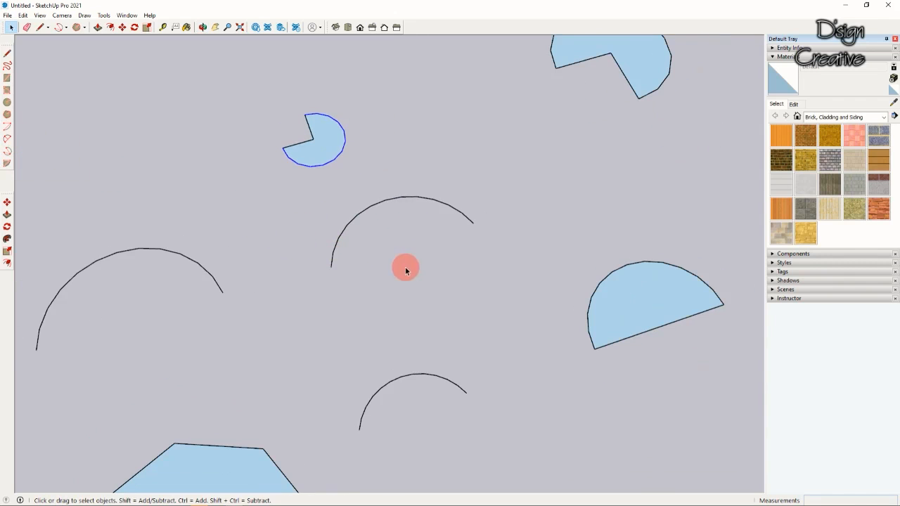
pyautogui.moveTo(403, 267); pyautogui.dragTo(461, 252, button='middle')
pyautogui.moveTo(331, 251); pyautogui.dragTo(280, 251, button='middle')
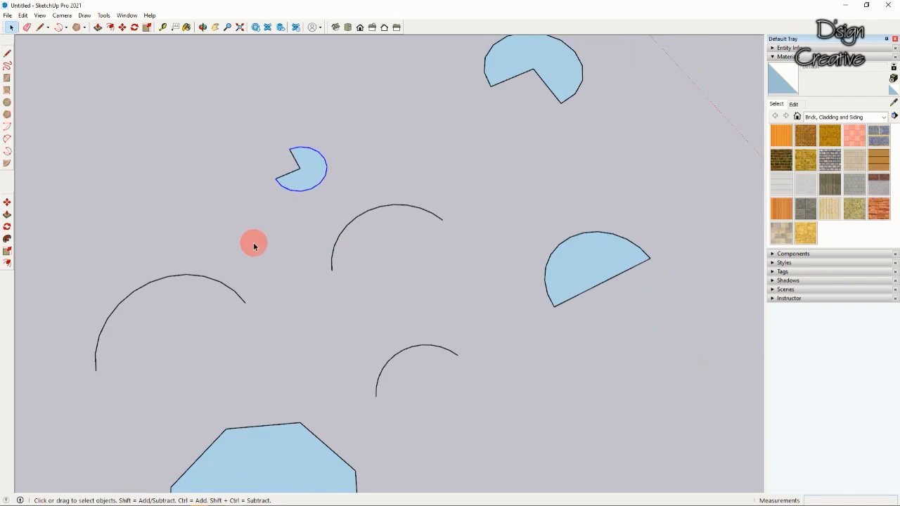
# - Draw a 180° Pie face with a radius of about 0.25 m along the green axis, in front of the small half-circle
pyautogui.click(6, 164)
pyautogui.scroll(-2, 227, 203)
pyautogui.scroll(3, 547, 344)
pyautogui.scroll(-3, 503, 309)
pyautogui.scroll(1, 510, 315)
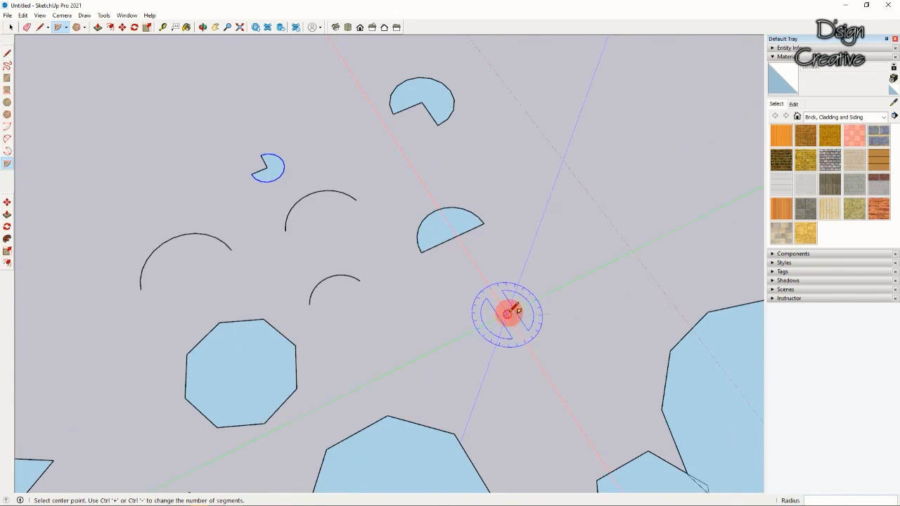
pyautogui.click(506, 314)
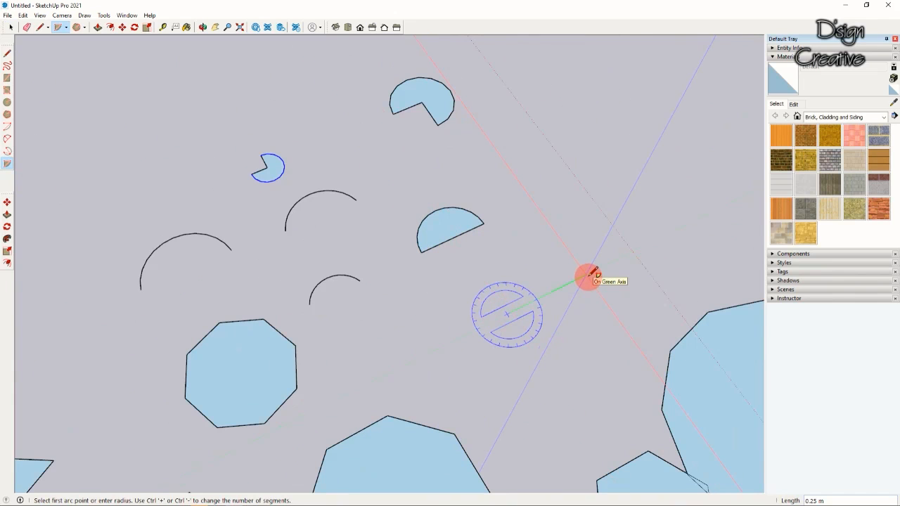
pyautogui.click(586, 274)
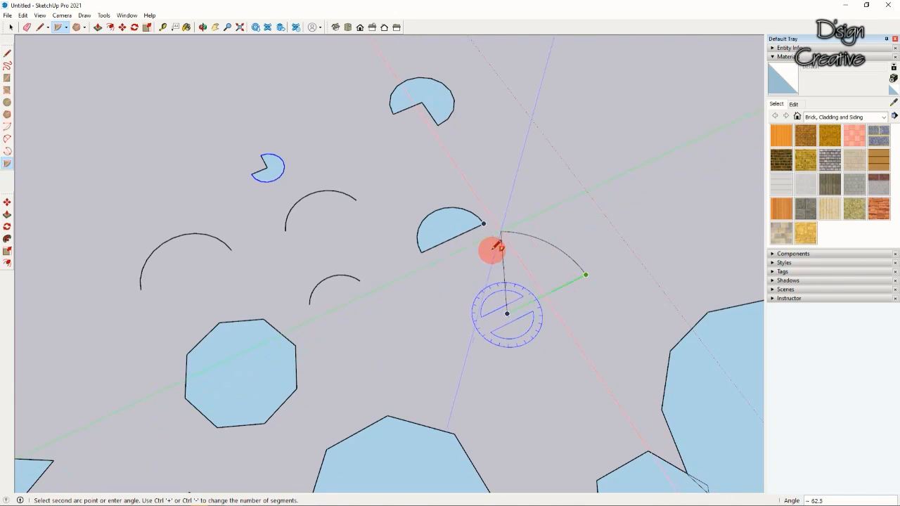
pyautogui.click(467, 338)
pyautogui.scroll(2, 466, 338)
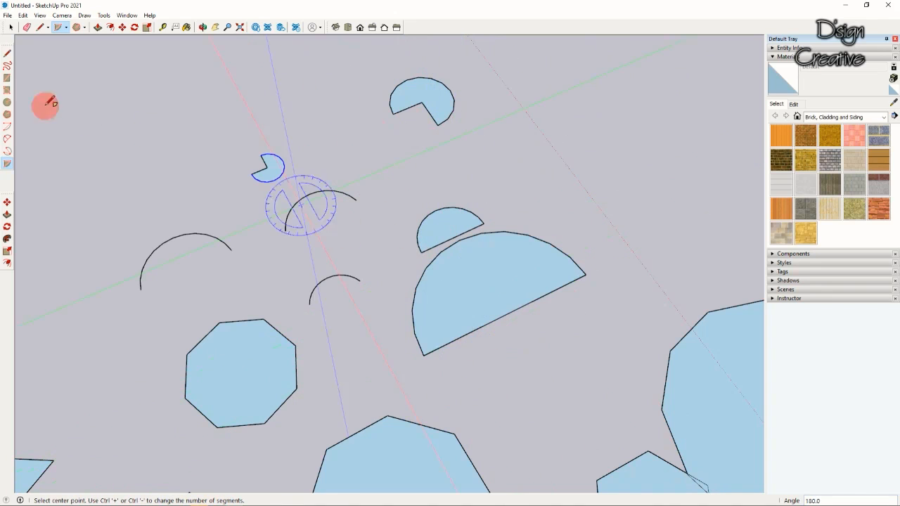
pyautogui.click(11, 26)
# - Draw an open 180° Arc from a centre point, across the red axis beyond the large half-circle pie
pyautogui.moveTo(496, 285); pyautogui.dragTo(486, 263, button='middle')
pyautogui.click(7, 133)
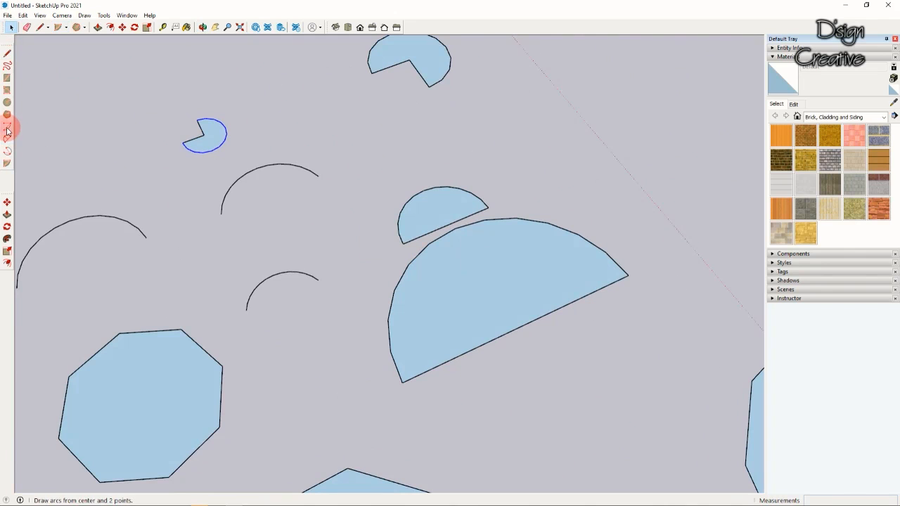
pyautogui.click(7, 129)
pyautogui.click(677, 160)
pyautogui.click(691, 159)
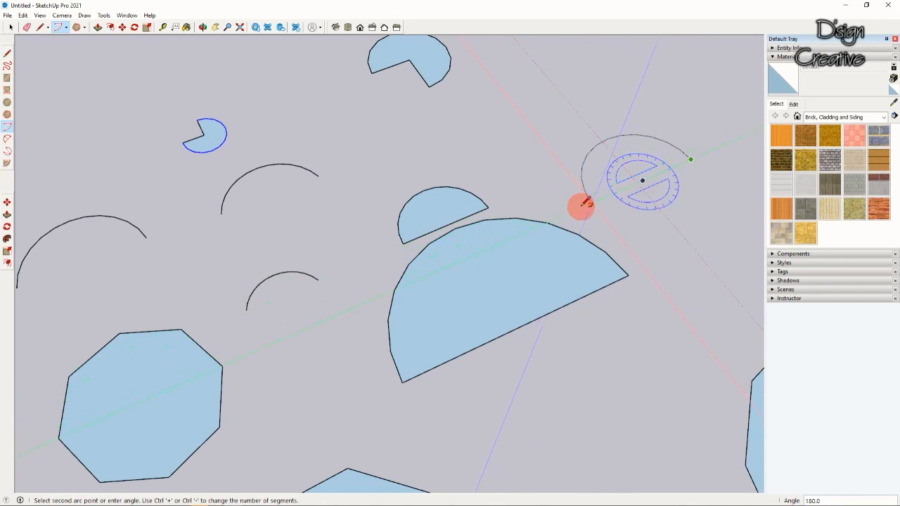
pyautogui.click(587, 203)
pyautogui.click(11, 26)
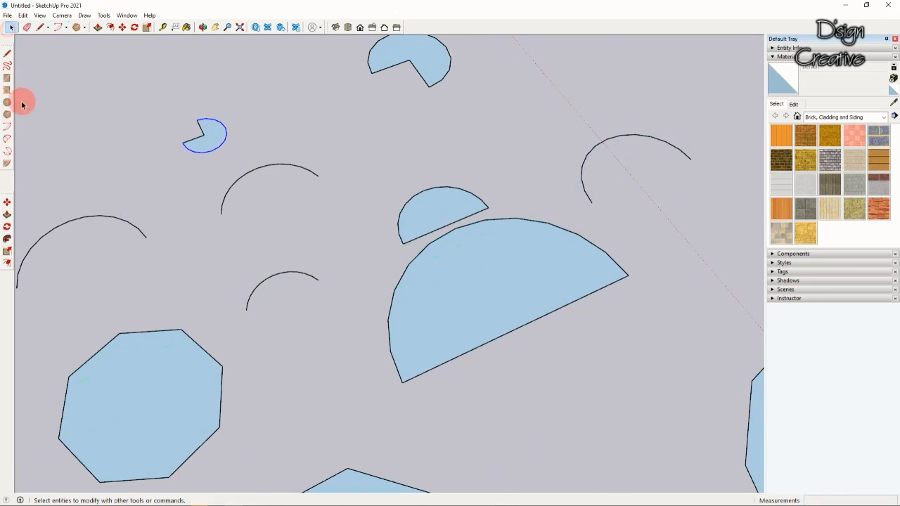
# - Draw a small quarter-circle Pie face on the ground beside the open half-circle arc
pyautogui.click(7, 163)
pyautogui.scroll(-3, 440, 232)
pyautogui.scroll(5, 612, 203)
pyautogui.click(614, 215)
pyautogui.click(662, 195)
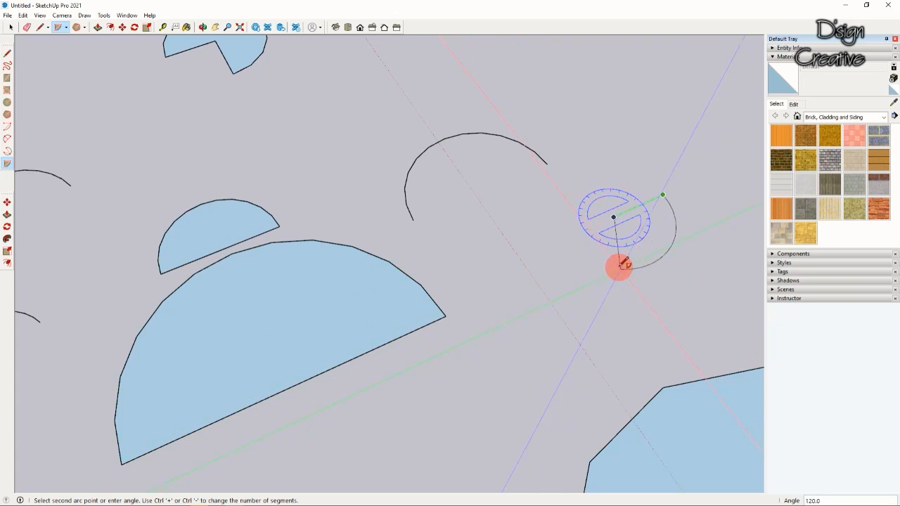
pyautogui.click(655, 258)
pyautogui.click(12, 27)
# - Examine the open arcs, closed pie faces and polygons from different angles and distances
pyautogui.scroll(-2, 472, 279)
pyautogui.scroll(2, 607, 262)
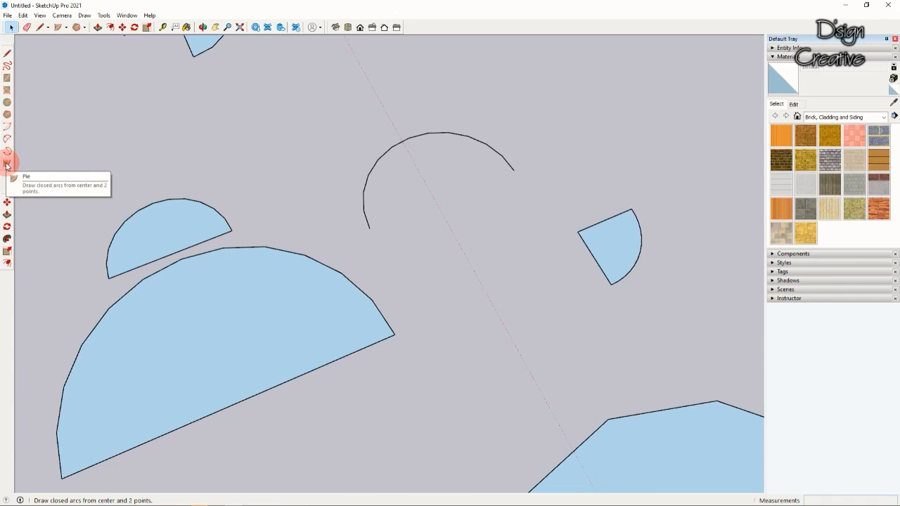
pyautogui.scroll(-2, 561, 269)
pyautogui.scroll(2, 351, 284)
pyautogui.click(348, 261)
pyautogui.scroll(-2, 379, 256)
pyautogui.scroll(2, 387, 258)
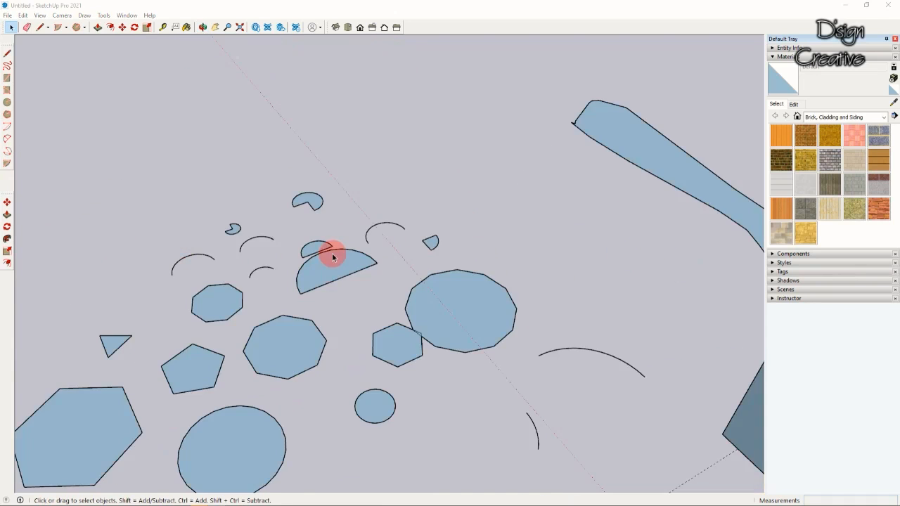
pyautogui.scroll(3, 334, 255)
pyautogui.moveTo(382, 295); pyautogui.dragTo(353, 258, button='middle')
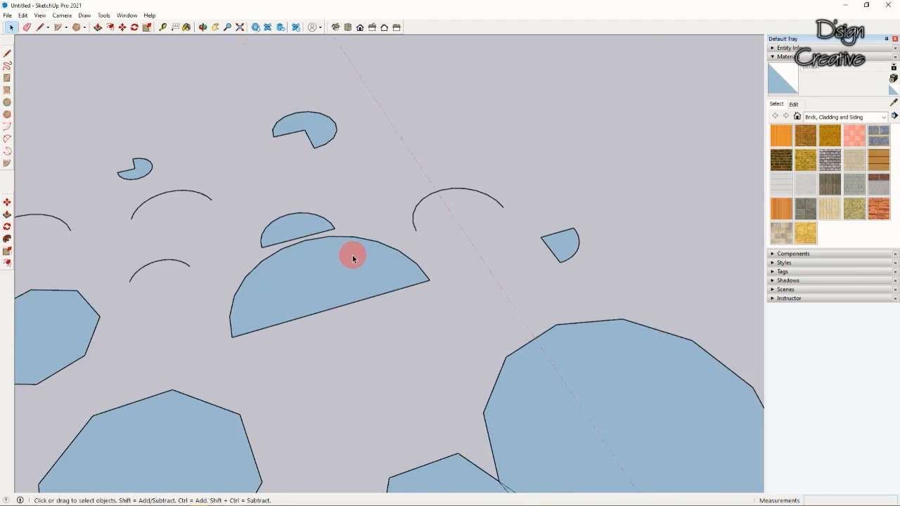
pyautogui.scroll(-8, 353, 258)
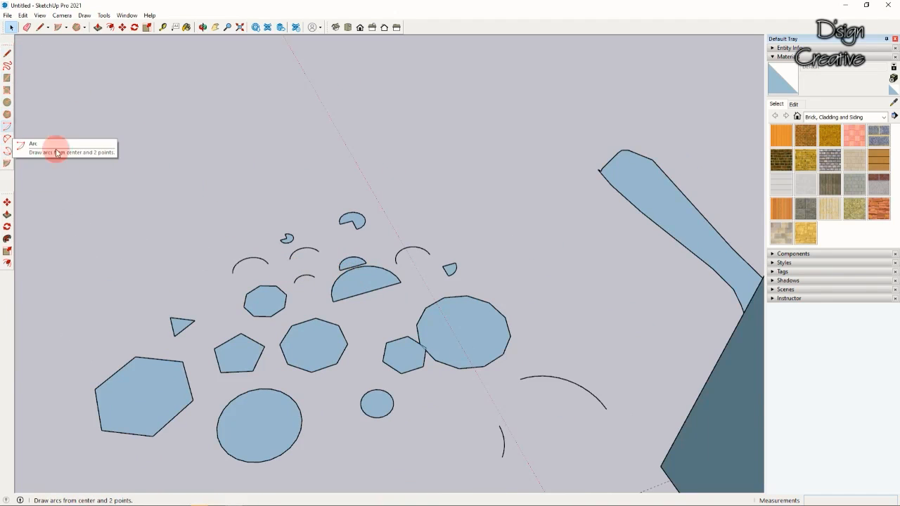
pyautogui.moveTo(460, 223); pyautogui.dragTo(527, 236, button='middle')
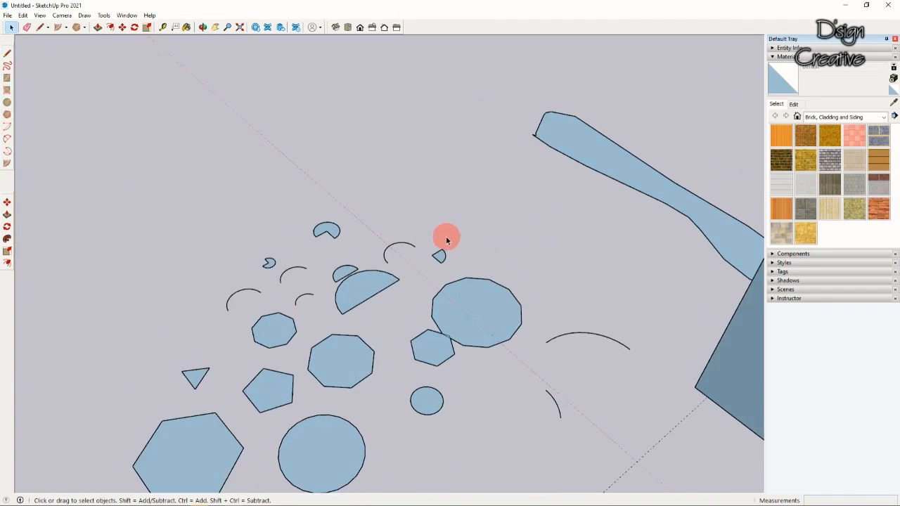
pyautogui.scroll(1, 397, 286)
pyautogui.scroll(3, 355, 291)
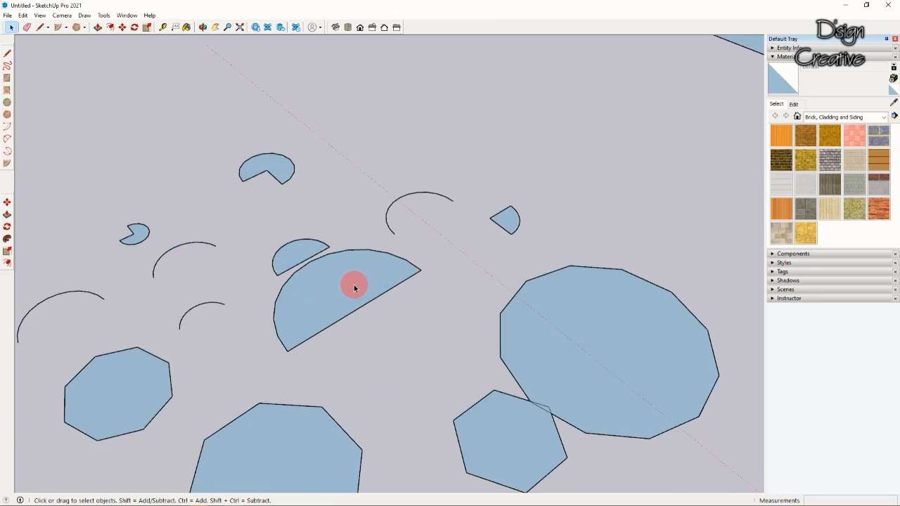
pyautogui.moveTo(351, 283); pyautogui.dragTo(428, 275, button='middle')
pyautogui.scroll(-2, 370, 295)
pyautogui.moveTo(369, 295); pyautogui.dragTo(396, 283, button='middle')
pyautogui.scroll(-2, 357, 305)
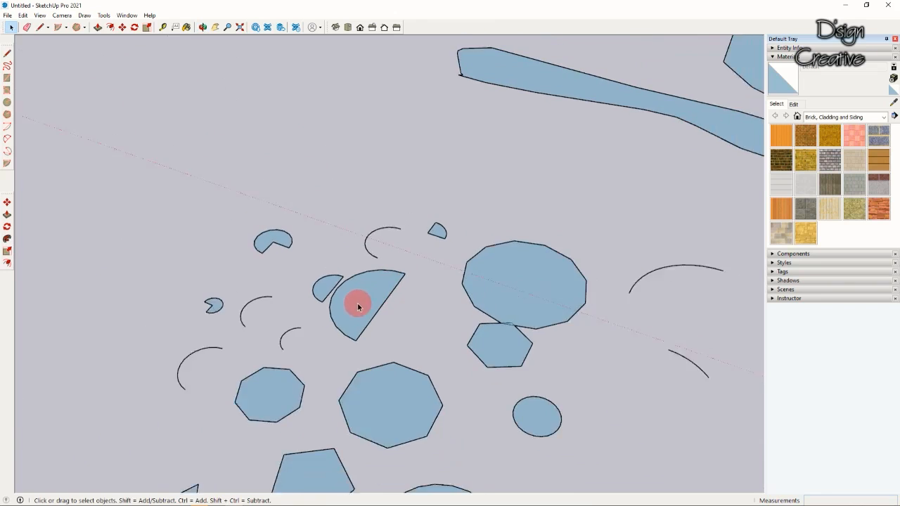
pyautogui.moveTo(497, 281); pyautogui.dragTo(453, 283, button='middle')
pyautogui.scroll(6, 452, 283)
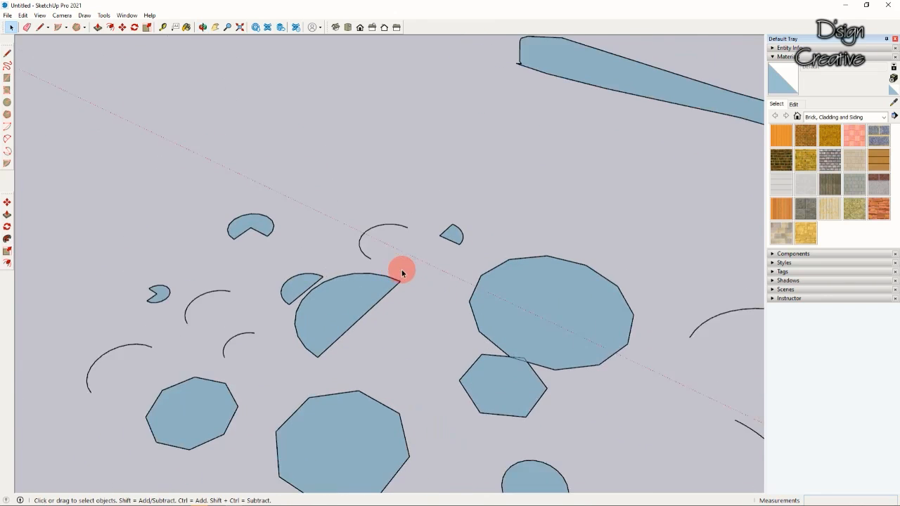
pyautogui.moveTo(263, 257); pyautogui.dragTo(285, 298, button='middle')
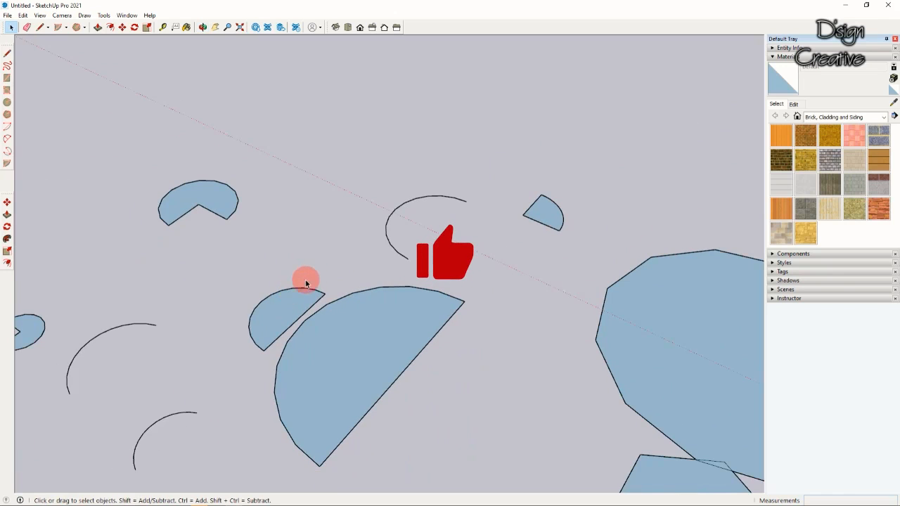
pyautogui.scroll(-2, 373, 274)
pyautogui.scroll(-2, 373, 309)
pyautogui.moveTo(361, 317); pyautogui.dragTo(378, 297, button='middle')
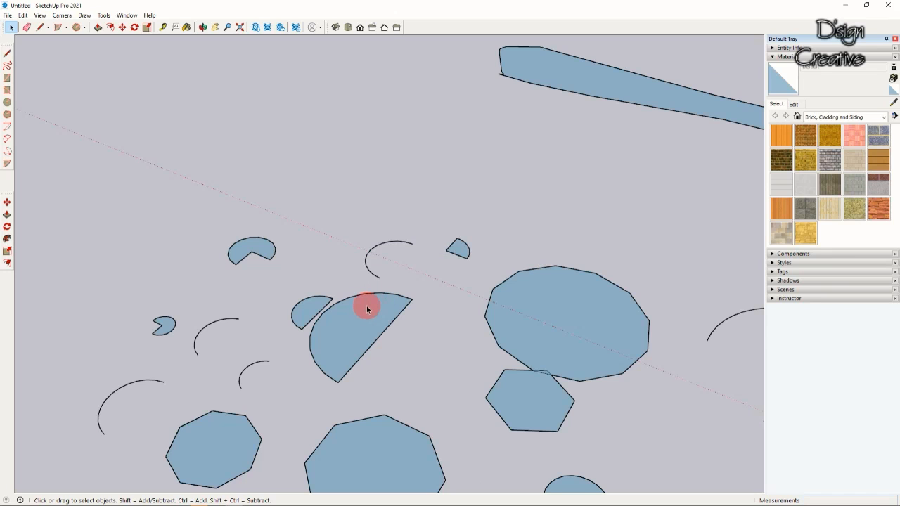
pyautogui.moveTo(390, 335); pyautogui.dragTo(225, 322, button='middle')
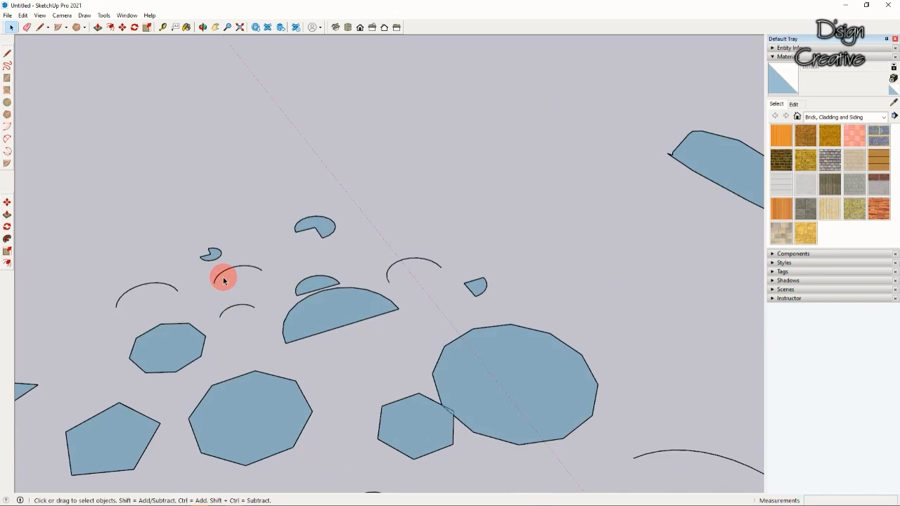
pyautogui.moveTo(176, 239); pyautogui.dragTo(295, 235, button='middle')
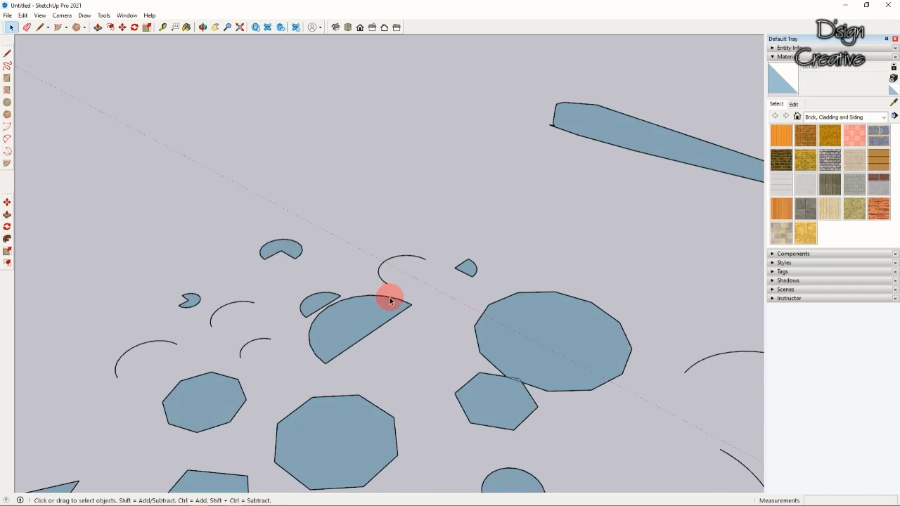
# - Undock the Edit toolbar and float it over the drawing area
pyautogui.moveTo(9, 192); pyautogui.dragTo(316, 171)
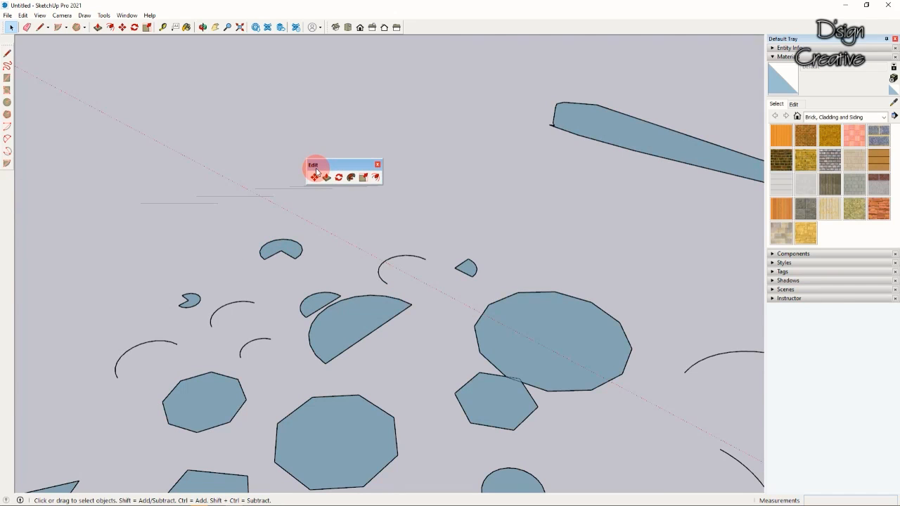
# - Reposition the floating Edit toolbar slightly higher over the empty part of the drawing area
pyautogui.moveTo(468, 233); pyautogui.dragTo(440, 271, button='middle')
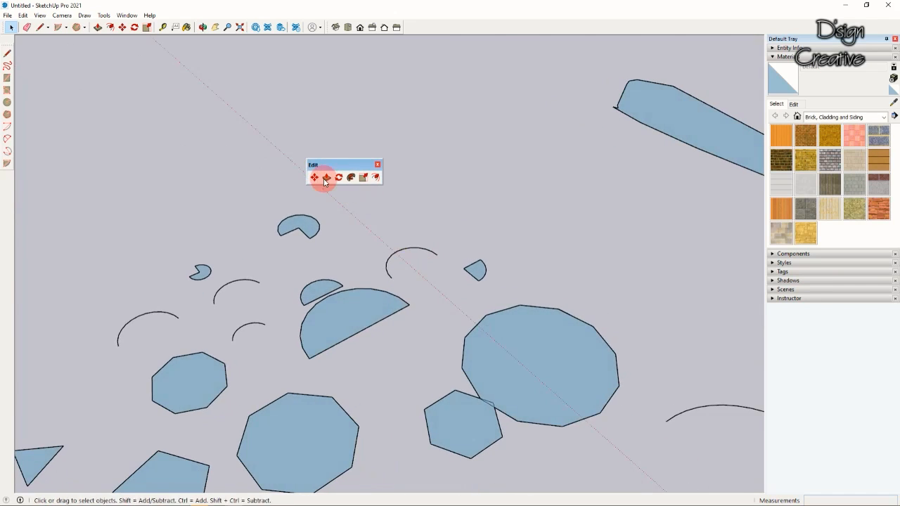
pyautogui.scroll(1, 313, 189)
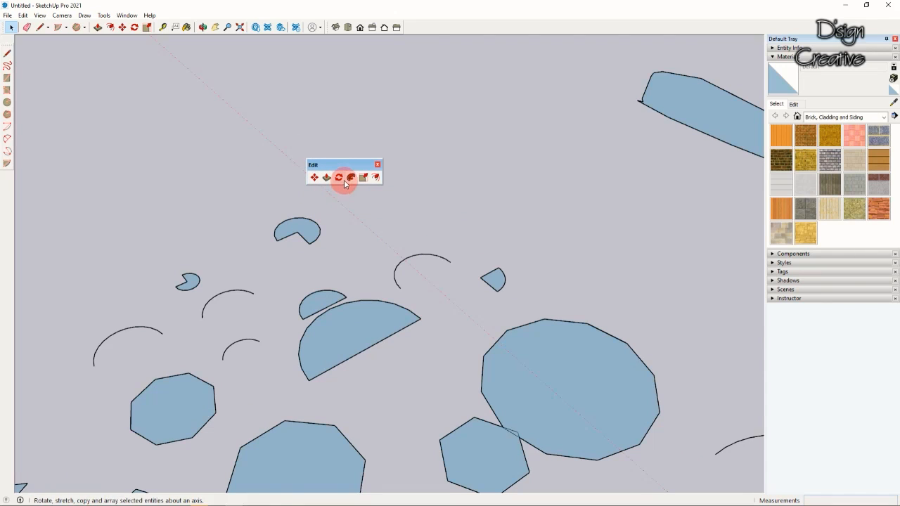
pyautogui.scroll(1, 353, 188)
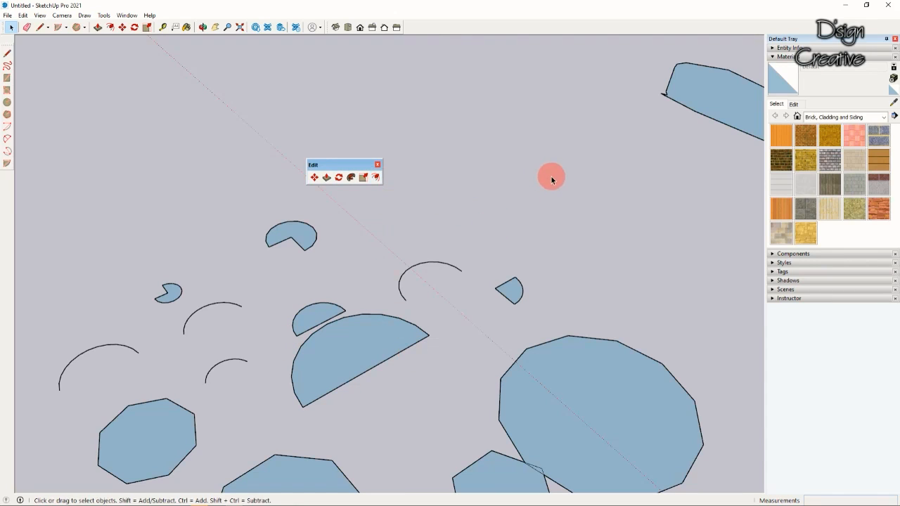
pyautogui.moveTo(338, 167); pyautogui.dragTo(353, 146)
# - Examine the large half-circle pie face and the surrounding arcs and polygons up close and from other angles
pyautogui.moveTo(345, 248); pyautogui.dragTo(392, 325, button='middle')
pyautogui.scroll(3, 385, 335)
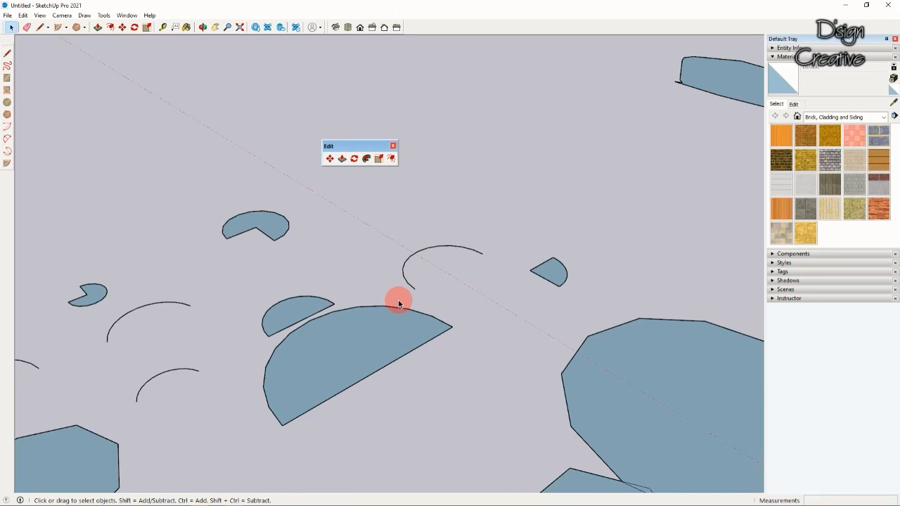
pyautogui.moveTo(398, 304); pyautogui.dragTo(398, 336, button='middle')
pyautogui.scroll(5, 385, 336)
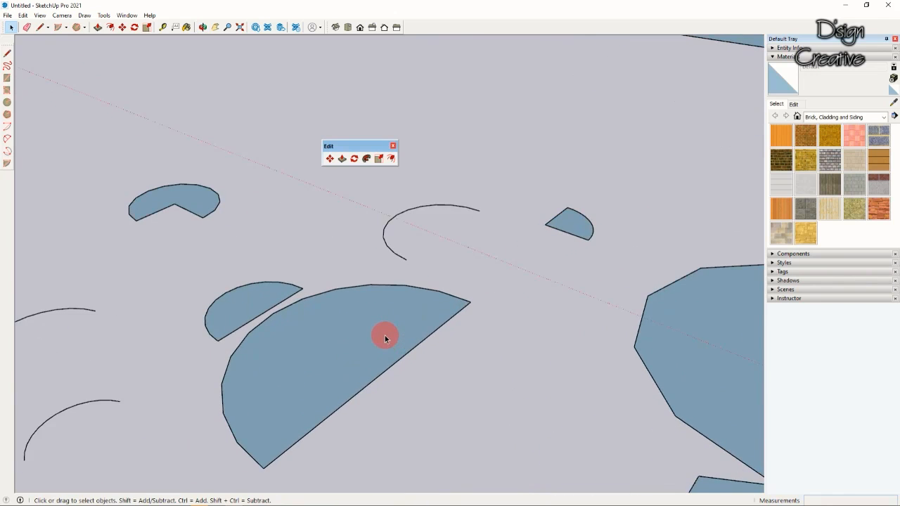
pyautogui.scroll(-5, 336, 343)
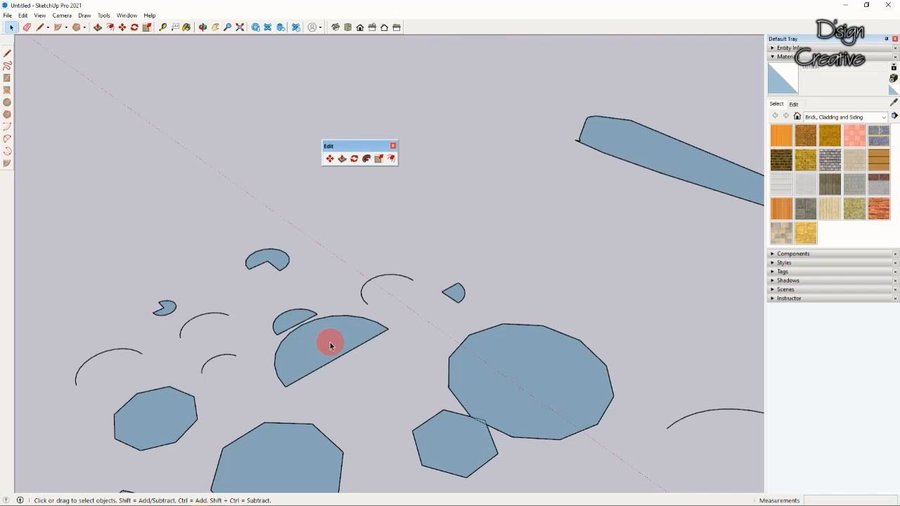
pyautogui.moveTo(468, 366); pyautogui.dragTo(532, 366, button='middle')
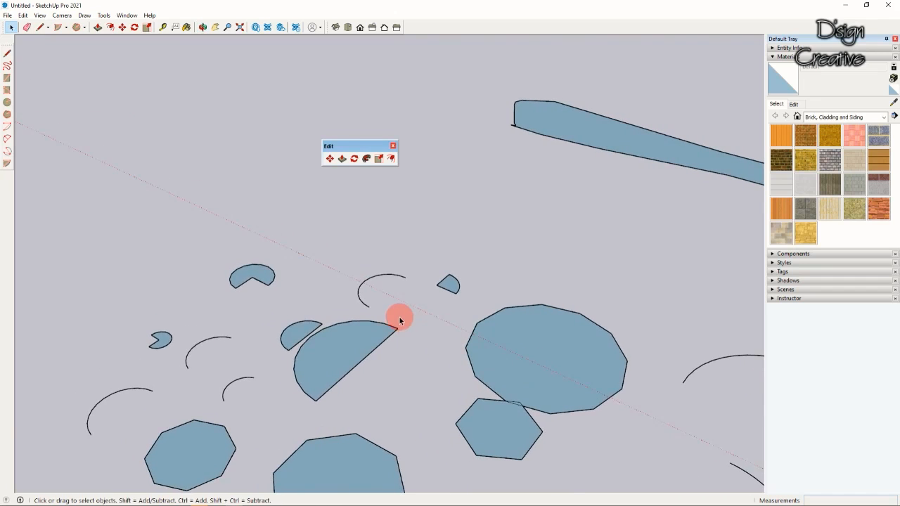
pyautogui.scroll(2, 400, 321)
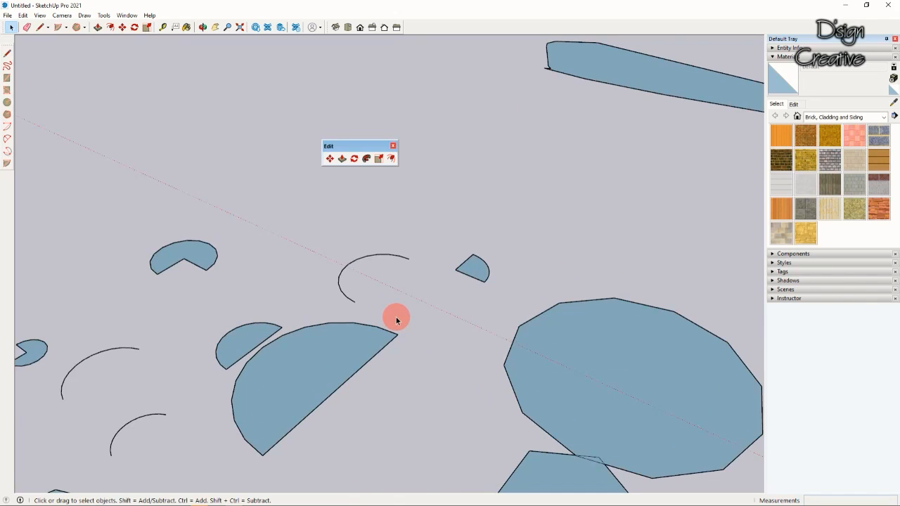
pyautogui.moveTo(403, 315); pyautogui.dragTo(372, 329, button='middle')
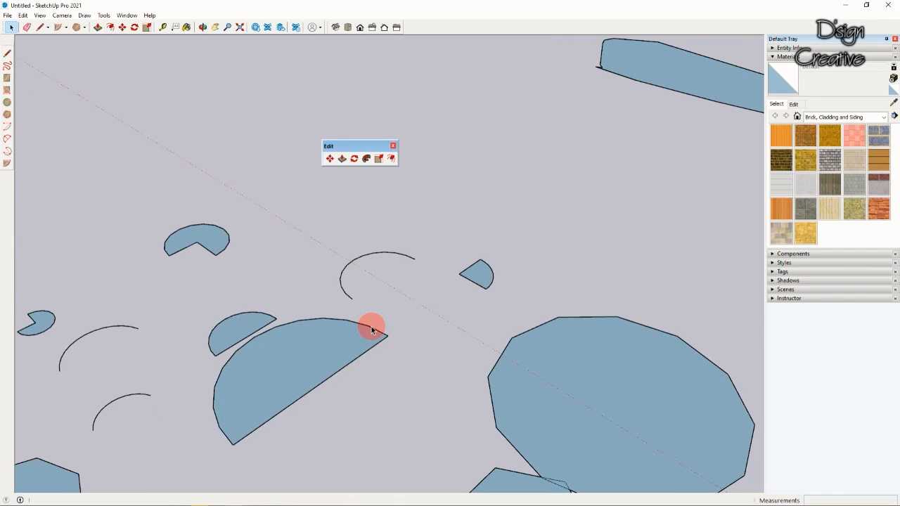
pyautogui.scroll(-4, 363, 328)
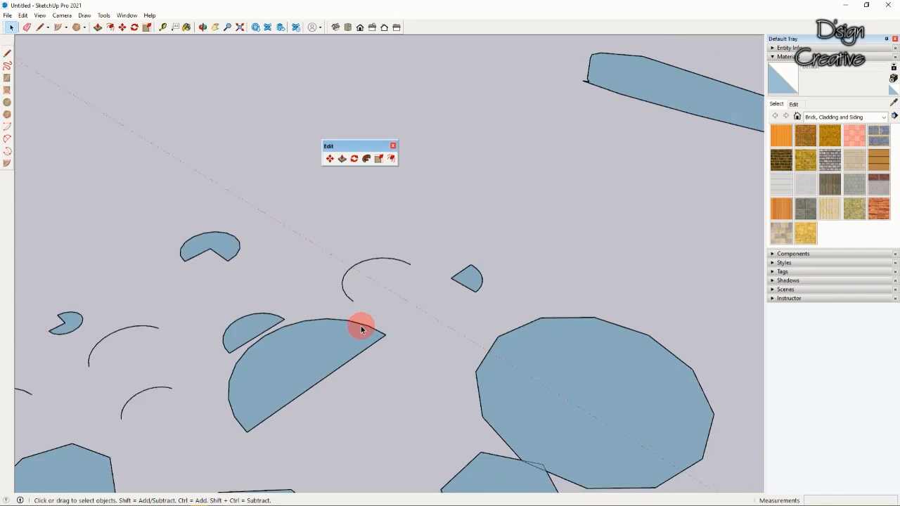
pyautogui.moveTo(333, 353); pyautogui.dragTo(541, 281, button='middle')
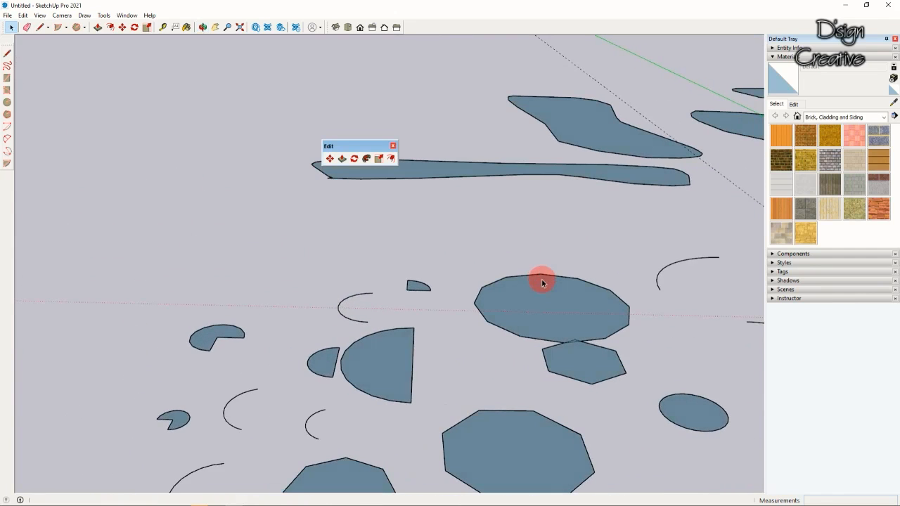